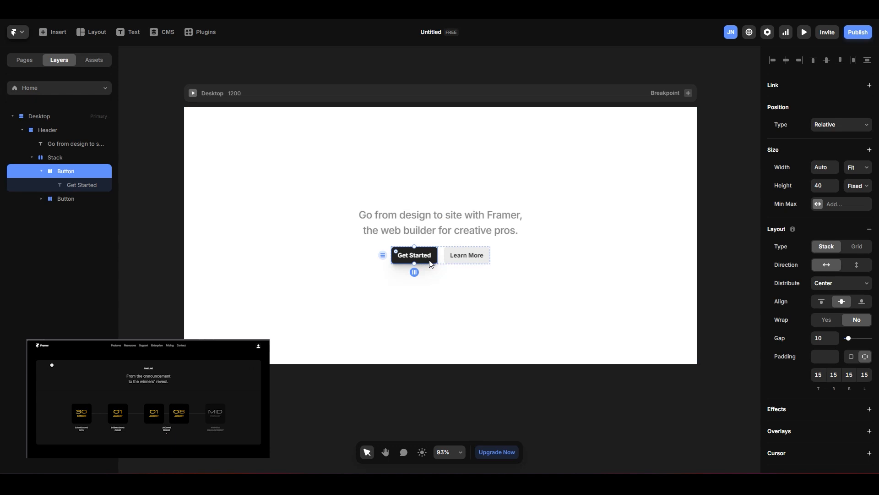
Step: Delete the Get Started and Learn More buttons from the header
{"action": "left_click", "coordinate": [92, 170]}
{"action": "key", "text": "Delete"}
{"action": "left_click_drag", "start_coordinate": [460, 261], "coordinate": [390, 262]}
{"action": "left_click", "coordinate": [442, 259]}
{"action": "key", "text": "Delete"}
Step: Replace the headline text with "From the announcement to the winners' reveal."
{"action": "left_click", "coordinate": [451, 237]}
{"action": "left_click", "coordinate": [455, 243]}
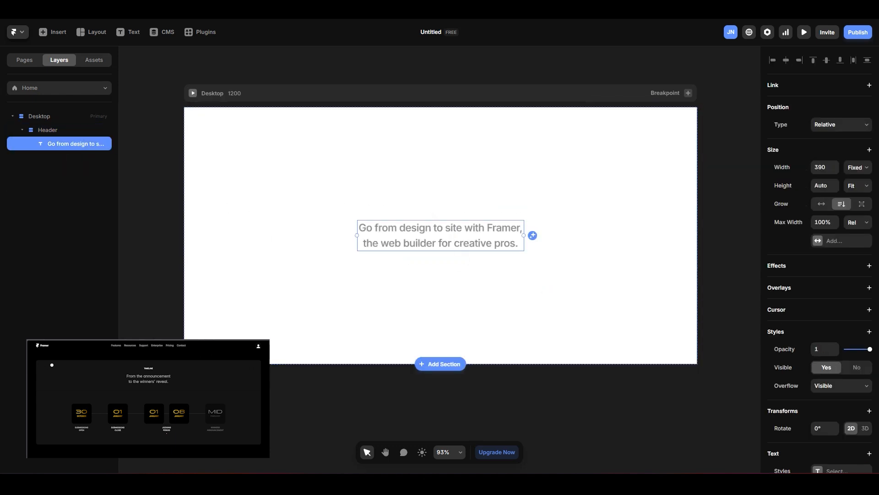
{"action": "double_click", "coordinate": [469, 244]}
{"action": "type", "text": "fRM"}
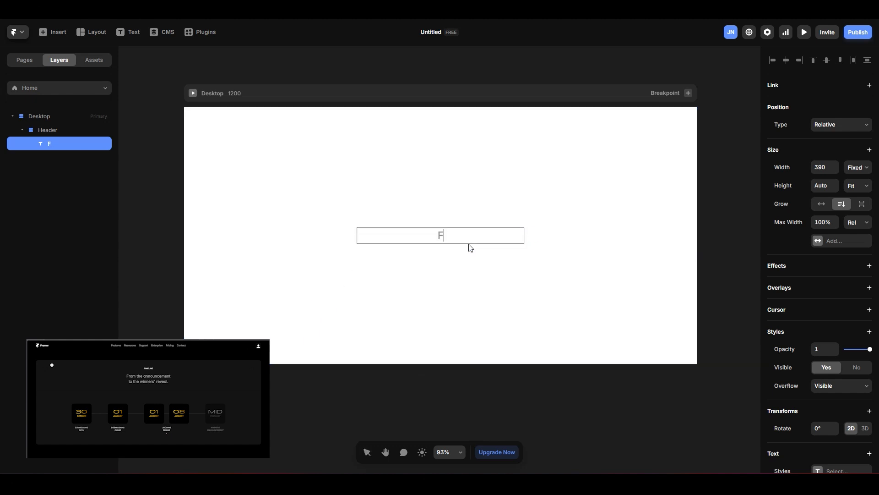
{"action": "type", "text": " the announ"}
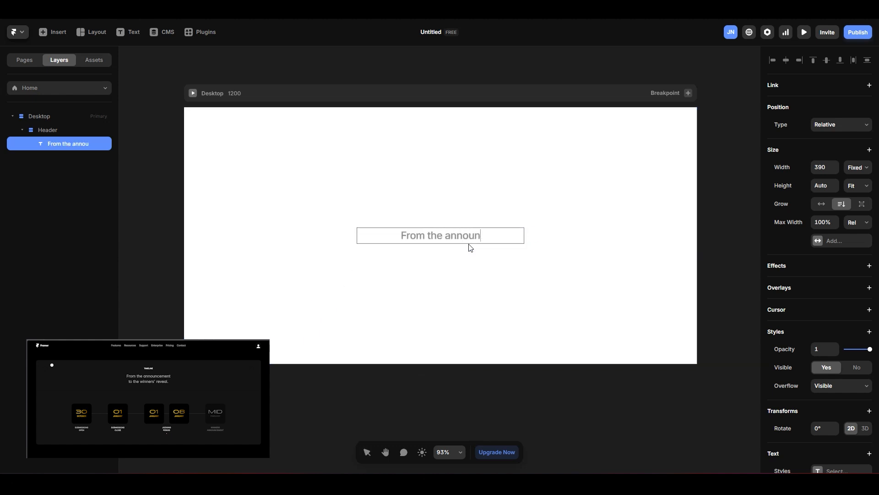
{"action": "type", "text": "cement to"}
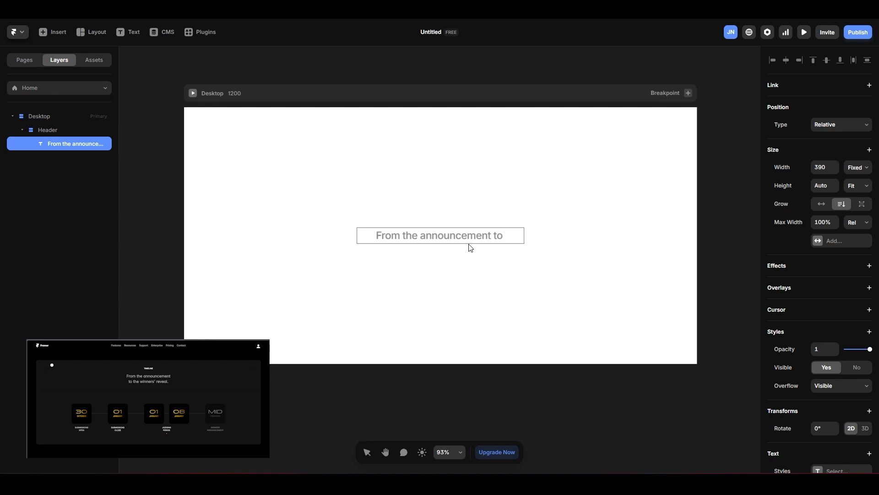
{"action": "type", "text": " the winners' reveal."}
{"action": "key", "text": "Escape"}
Step: Narrow the headline's text box to about 289 wide so that the sentence wraps onto two lines
{"action": "left_click_drag", "start_coordinate": [524, 235], "coordinate": [481, 238]}
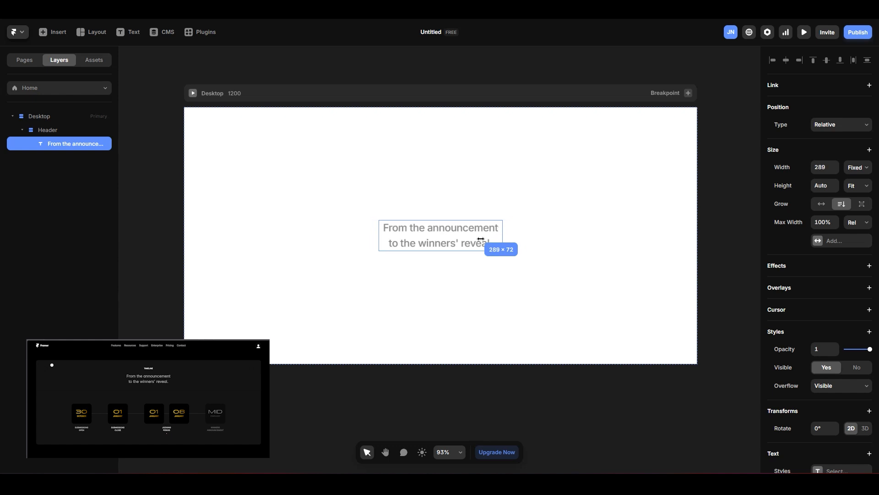
{"action": "key", "text": "Escape"}
{"action": "left_click", "coordinate": [443, 238]}
Step: Draw a 102 × 102 square frame in the header below the headline and fill it with black #000000
{"action": "left_click", "coordinate": [462, 291]}
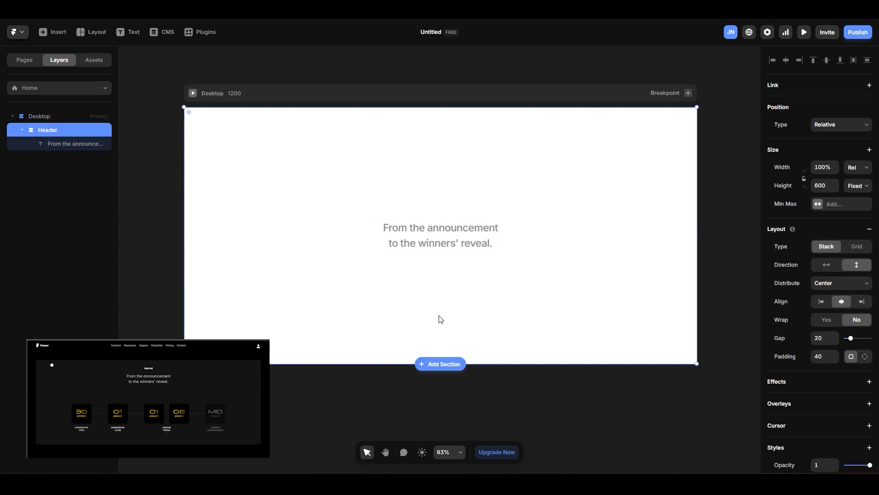
{"action": "key", "text": "f"}
{"action": "left_click_drag", "start_coordinate": [379, 280], "coordinate": [413, 321]}
{"action": "left_click_drag", "start_coordinate": [460, 271], "coordinate": [465, 277]}
{"action": "left_click", "coordinate": [817, 371]}
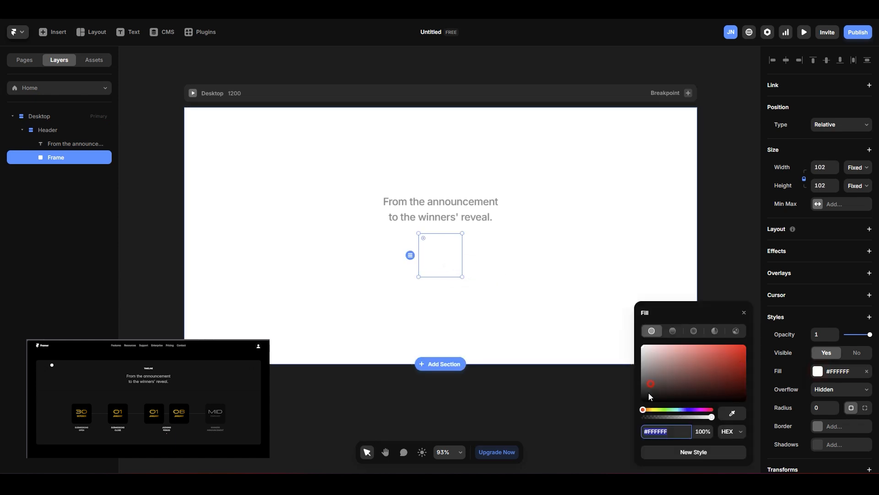
{"action": "left_click", "coordinate": [651, 396]}
{"action": "left_click", "coordinate": [566, 276]}
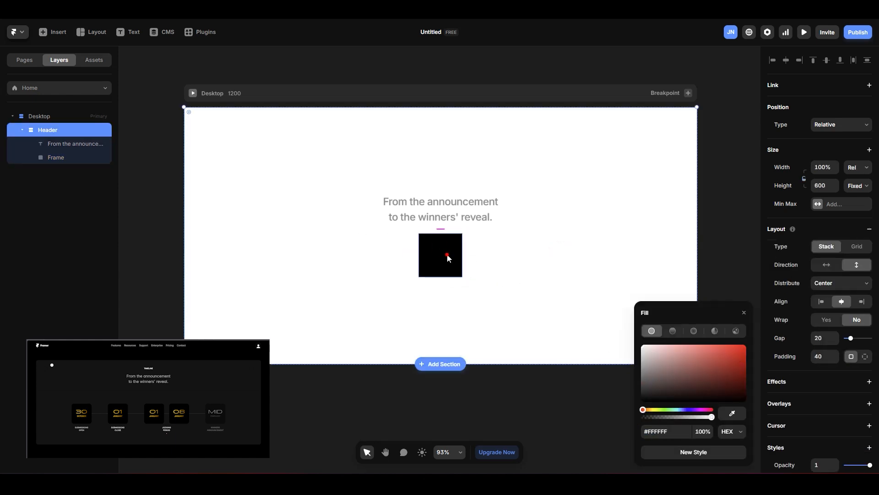
Step: Duplicate the black square three times within the header
{"action": "left_click", "coordinate": [445, 253]}
{"action": "key", "text": "ctrl+d"}
{"action": "key", "text": "ctrl+d"}
{"action": "key", "text": "ctrl+d"}
Step: Wrap the four black squares in a stack and set its direction to horizontal
{"action": "left_click", "coordinate": [439, 234]}
{"action": "left_click", "coordinate": [441, 236], "text": "shift"}
{"action": "left_click", "coordinate": [441, 281], "text": "shift"}
{"action": "left_click", "coordinate": [444, 330], "text": "shift"}
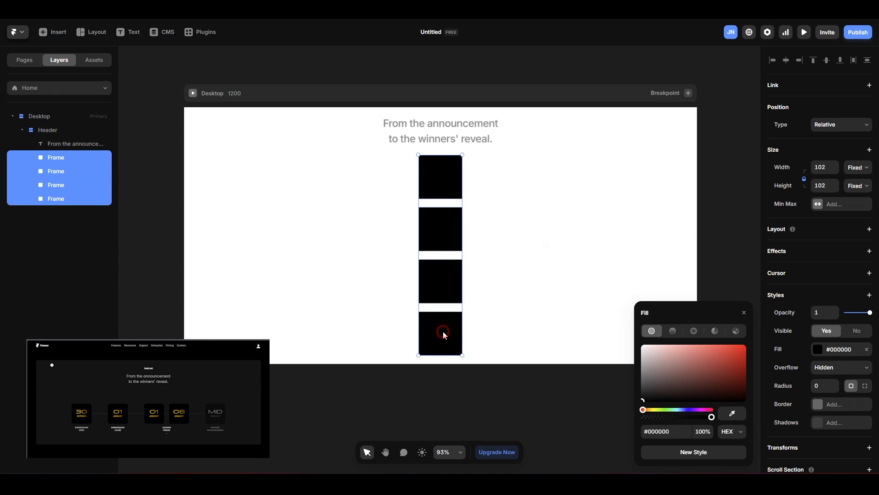
{"action": "key", "text": "ctrl+Return"}
{"action": "left_click", "coordinate": [824, 265]}
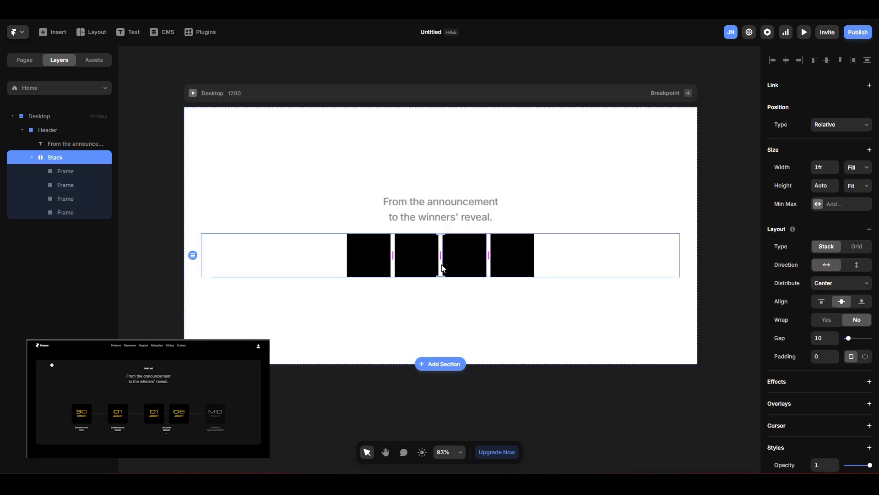
Step: Widen the gap between the squares in the stack to 96 and duplicate one square as the fifth
{"action": "left_click_drag", "start_coordinate": [439, 256], "coordinate": [474, 259]}
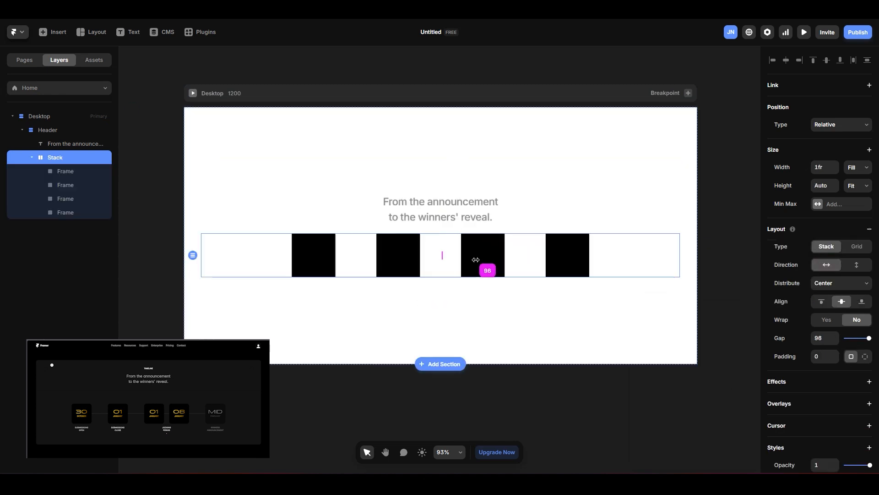
{"action": "left_click", "coordinate": [304, 342]}
{"action": "double_click", "coordinate": [485, 250]}
{"action": "key", "text": "ctrl+d"}
Step: Duplicate the headline text inside the header
{"action": "left_click", "coordinate": [437, 197]}
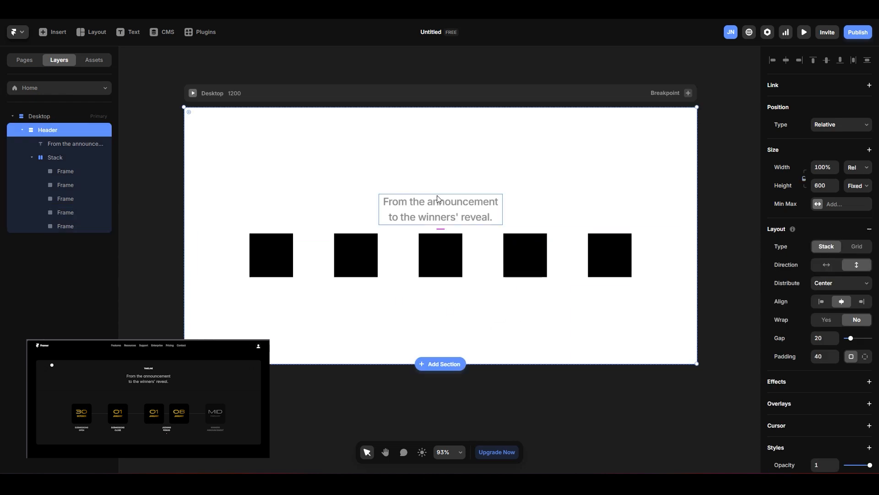
{"action": "left_click", "coordinate": [438, 220]}
{"action": "key", "text": "ctrl+d"}
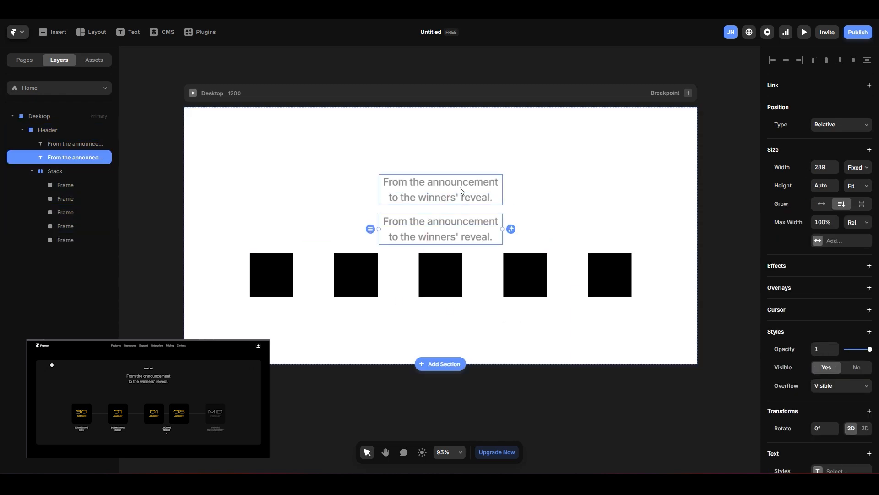
Step: Change the upper headline copy to read "TIMELINE" and set its font size to 14 pixels
{"action": "double_click", "coordinate": [460, 190]}
{"action": "left_click", "coordinate": [460, 187]}
{"action": "key", "text": "ctrl+a"}
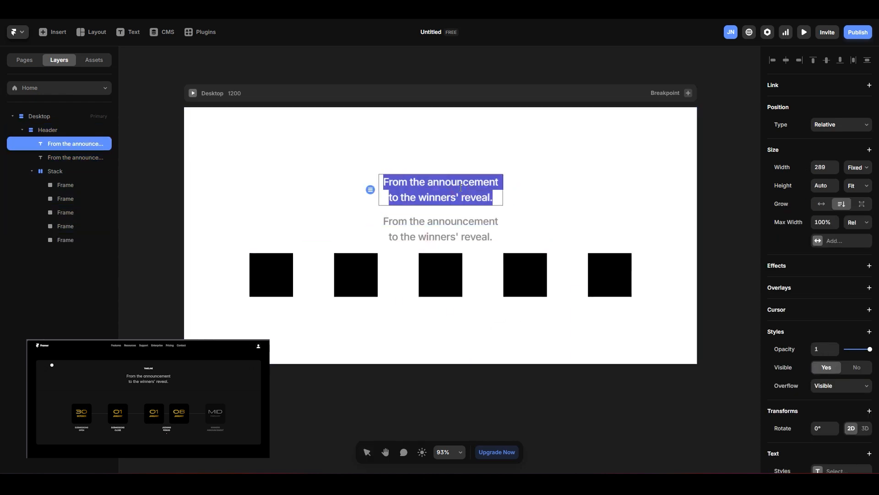
{"action": "type", "text": "ti"}
{"action": "type", "text": "TIMELINE"}
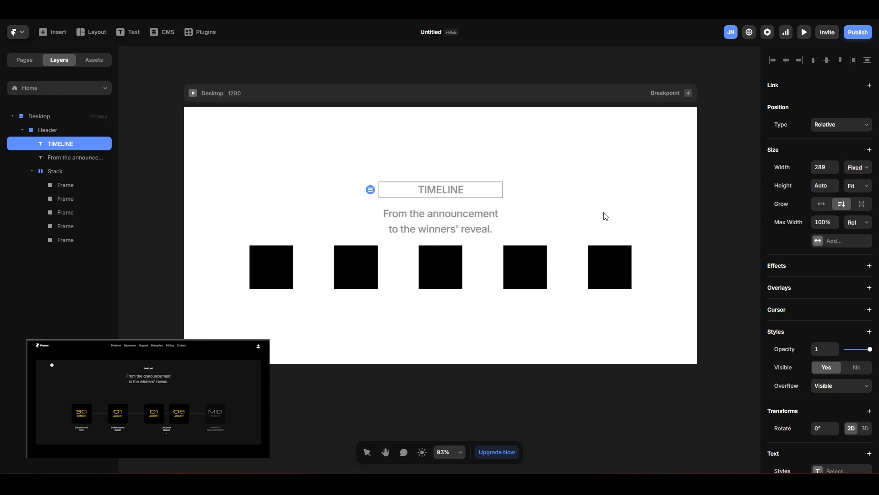
{"action": "key", "text": "Escape"}
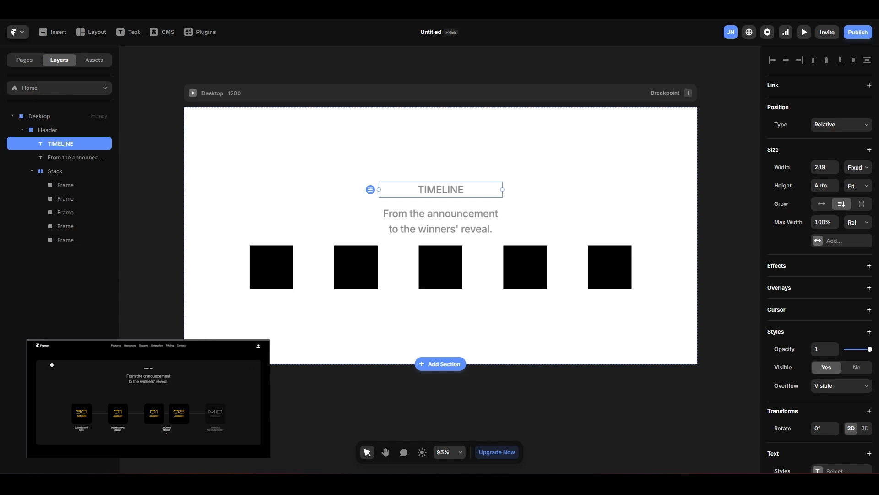
{"action": "scroll", "coordinate": [819, 323], "scroll_direction": "down", "scroll_amount": 5}
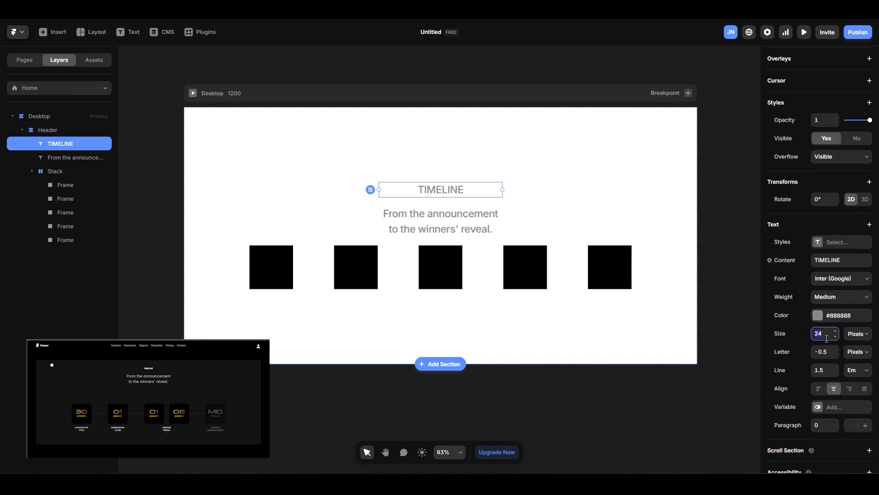
{"action": "type", "text": "14"}
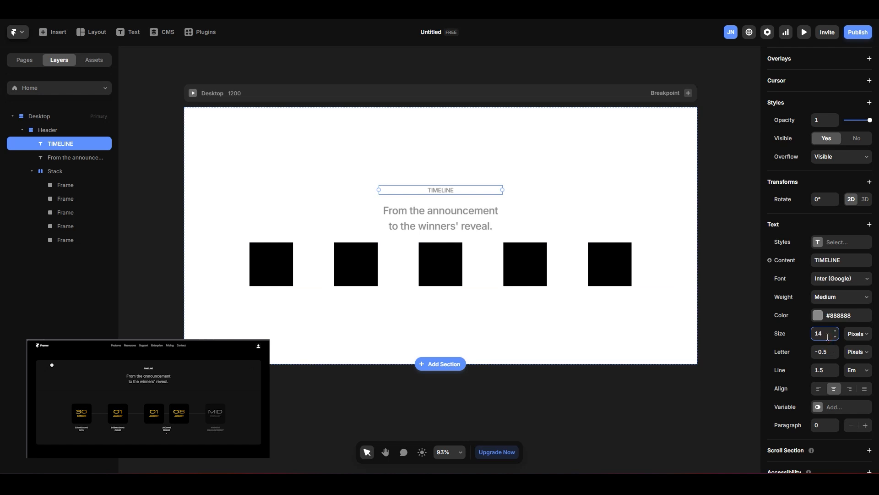
Step: Switch the headline's line height to pixels and set it to 32
{"action": "left_click", "coordinate": [457, 216]}
{"action": "scroll", "coordinate": [834, 418], "scroll_direction": "down", "scroll_amount": 3}
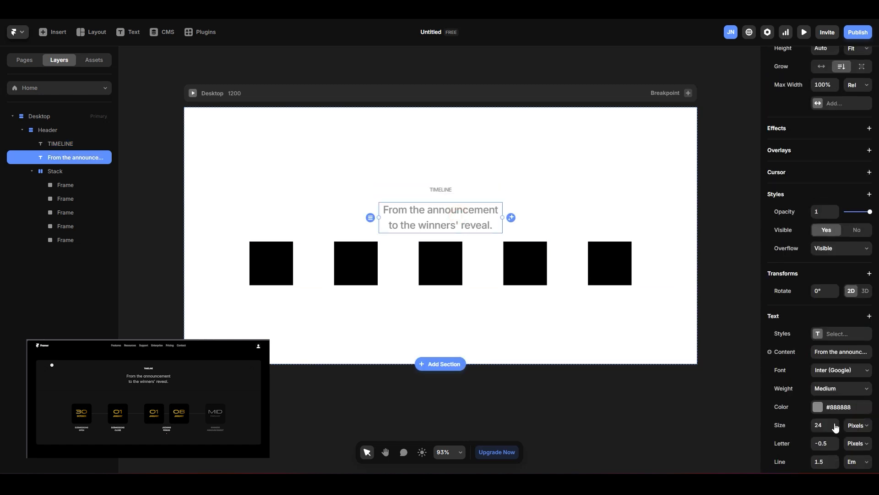
{"action": "scroll", "coordinate": [824, 415], "scroll_direction": "down", "scroll_amount": 3}
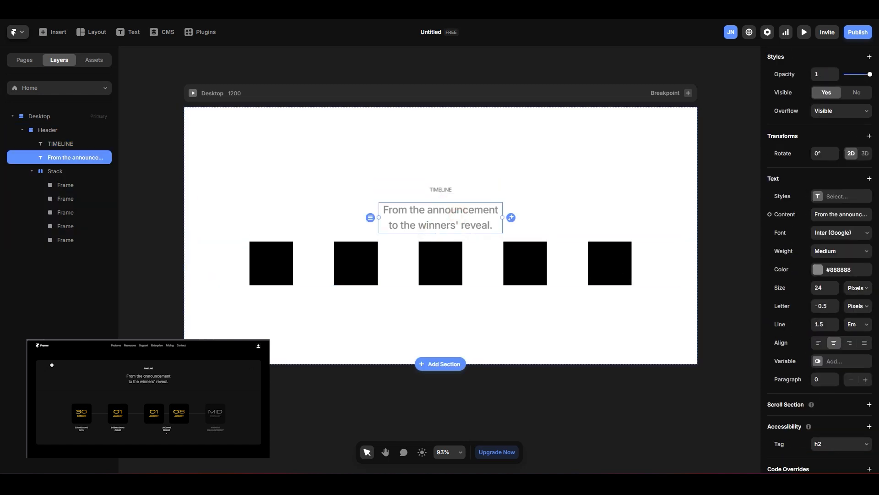
{"action": "left_click", "coordinate": [858, 324]}
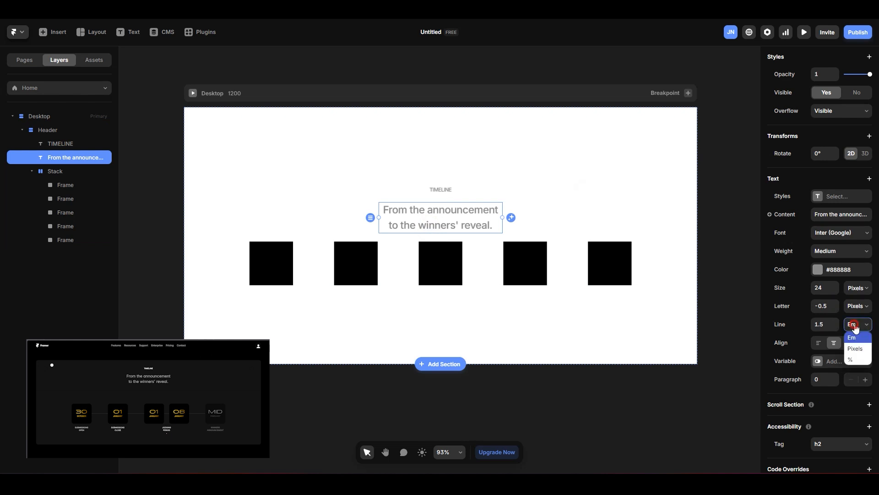
{"action": "left_click", "coordinate": [855, 336]}
{"action": "left_click_drag", "start_coordinate": [835, 326], "coordinate": [836, 316]}
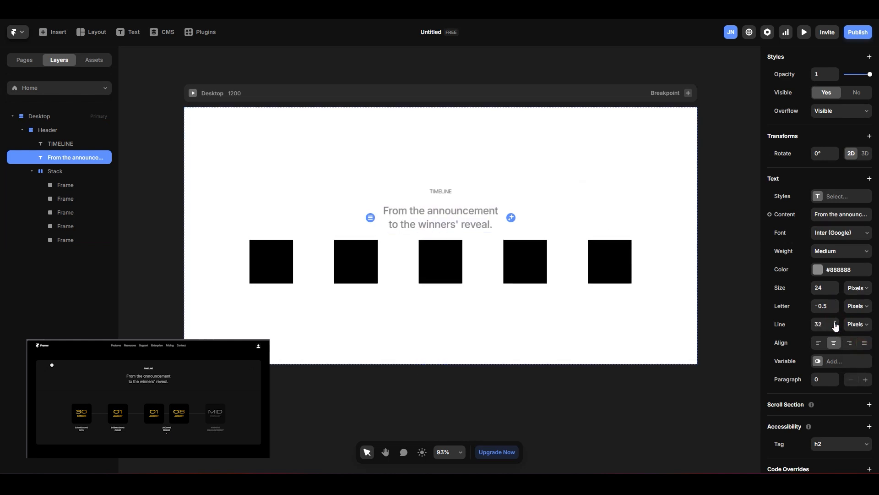
{"action": "left_click", "coordinate": [582, 199]}
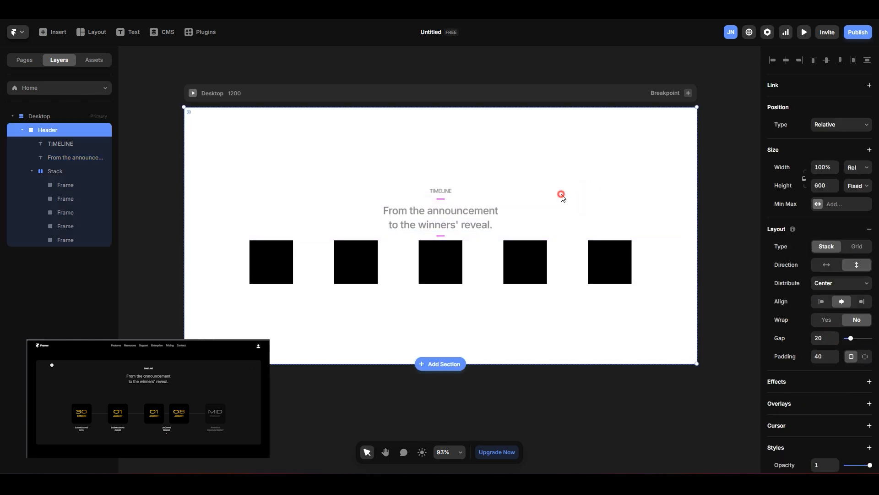
Step: Wrap the TIMELINE label and the headline in a stack and rename that layer "Headings"
{"action": "left_click", "coordinate": [440, 191]}
{"action": "left_click", "coordinate": [454, 221], "text": "shift"}
{"action": "key", "text": "ctrl+Return"}
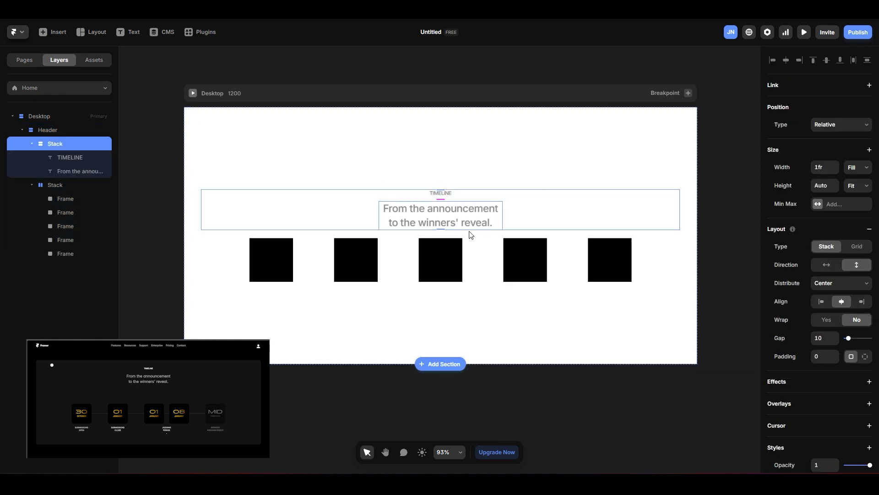
{"action": "left_click", "coordinate": [59, 144]}
{"action": "double_click", "coordinate": [93, 144]}
{"action": "type", "text": "t"}
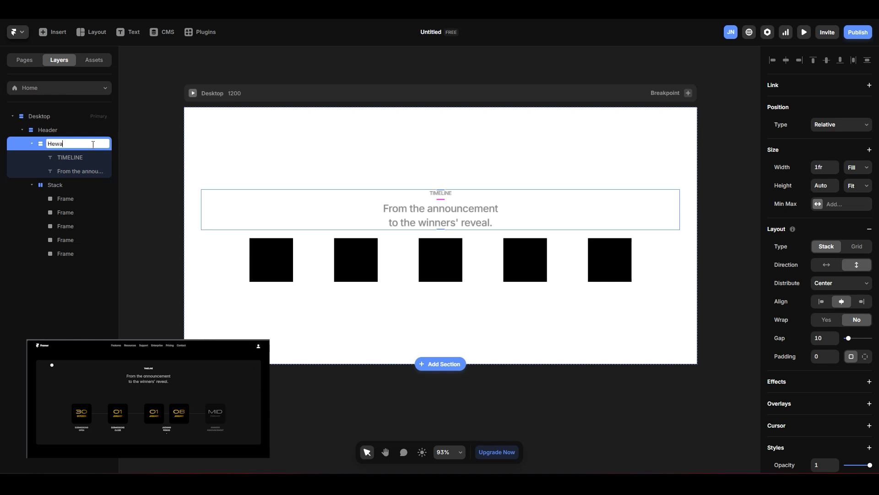
{"action": "left_click", "coordinate": [526, 170]}
Step: Add a text layer reading "30" inside the first black square
{"action": "left_click", "coordinate": [445, 276]}
{"action": "left_click", "coordinate": [379, 311]}
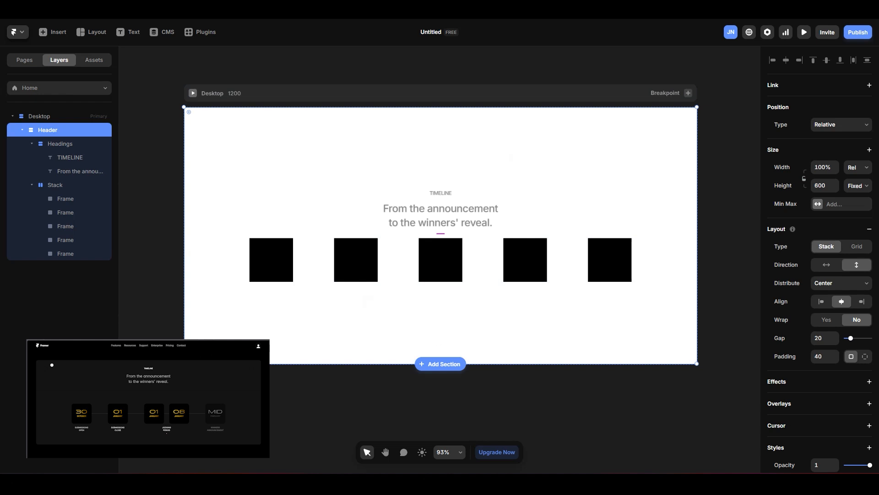
{"action": "left_click", "coordinate": [268, 262]}
{"action": "key", "text": "t"}
{"action": "left_click", "coordinate": [269, 262]}
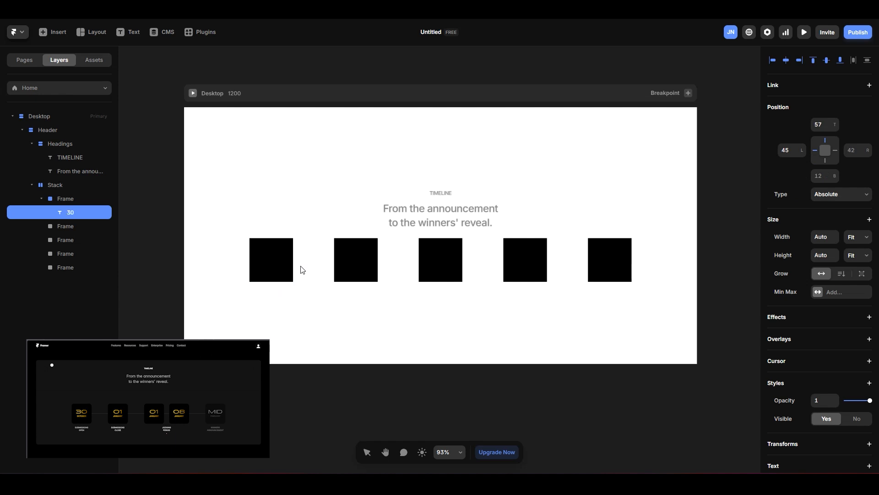
{"action": "key", "text": "Escape"}
Step: Change the color of the 30 text to gray #9C9C9C
{"action": "scroll", "coordinate": [831, 375], "scroll_direction": "down", "scroll_amount": 5}
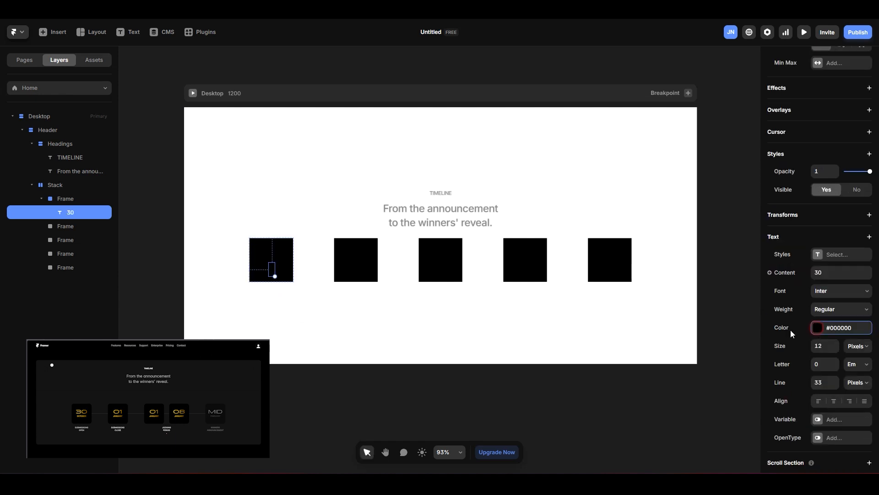
{"action": "left_click", "coordinate": [817, 328]}
{"action": "scroll", "coordinate": [271, 274], "scroll_direction": "up", "scroll_amount": 10}
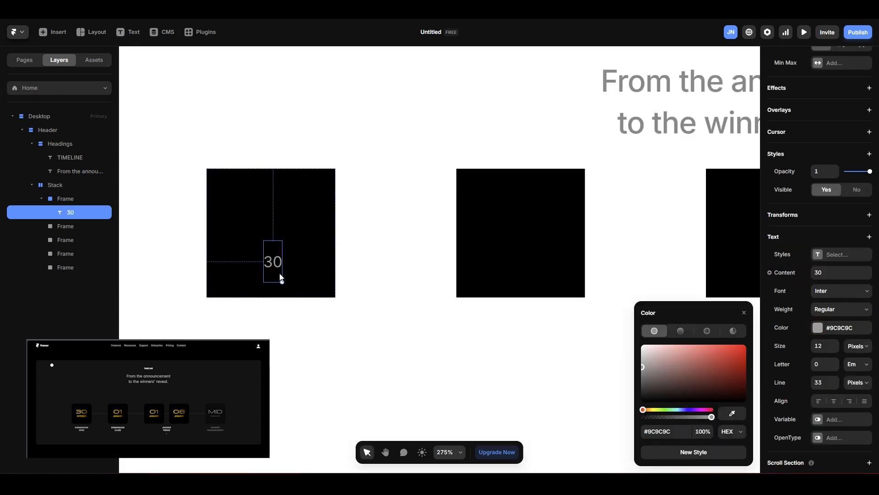
{"action": "double_click", "coordinate": [268, 257]}
{"action": "left_click", "coordinate": [280, 261]}
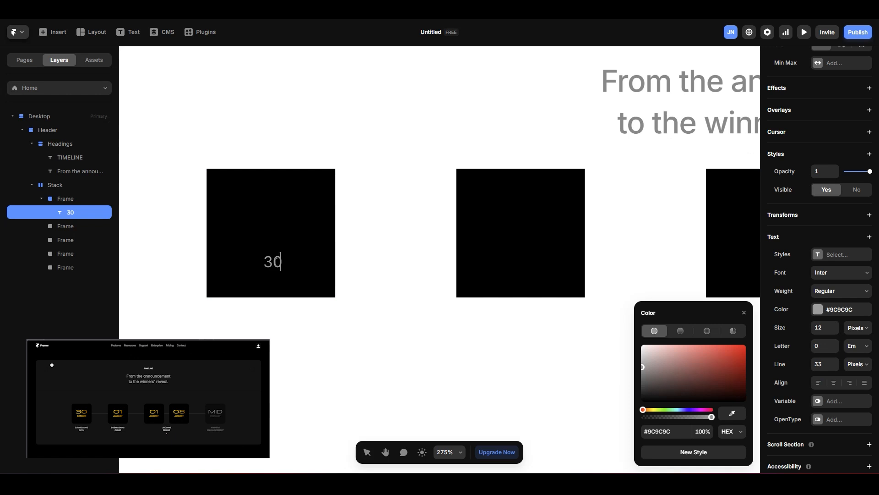
{"action": "key", "text": "Escape"}
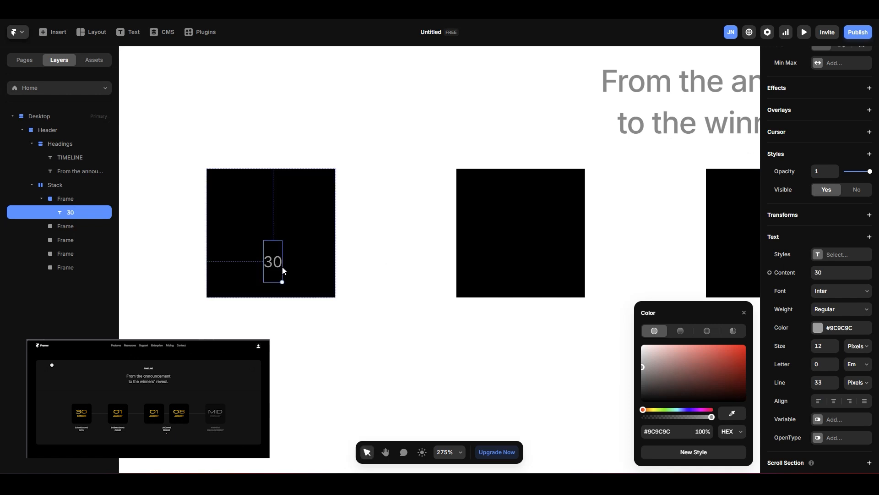
Step: Give the first square a stack layout with vertical direction and duplicate the 30 text inside it
{"action": "key", "text": "Escape"}
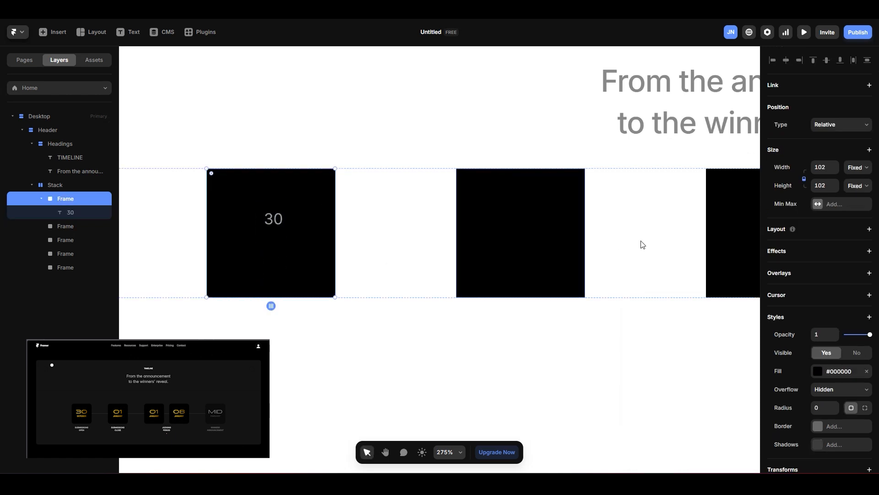
{"action": "left_click", "coordinate": [868, 230]}
{"action": "left_click", "coordinate": [269, 247]}
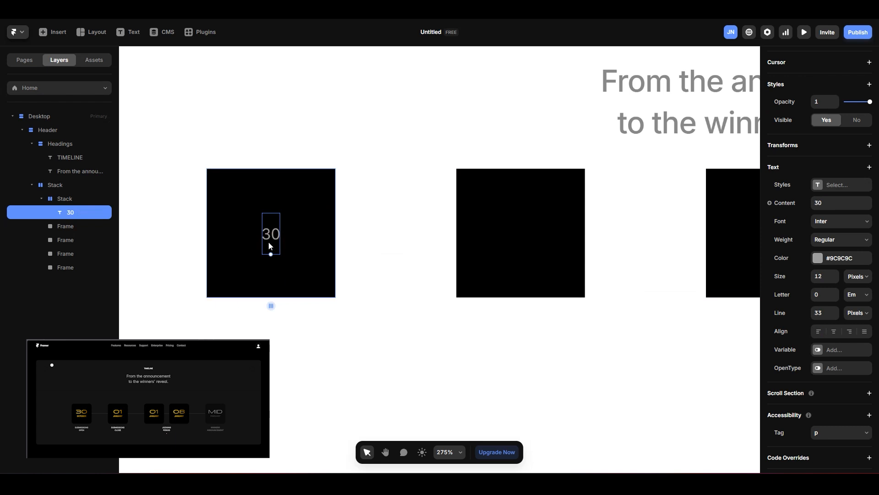
{"action": "key", "text": "ctrl+d"}
{"action": "left_click", "coordinate": [272, 277]}
{"action": "left_click", "coordinate": [852, 267]}
Step: Change the lower 30 copy in the first square to read "OCTOBER"
{"action": "left_click", "coordinate": [270, 260]}
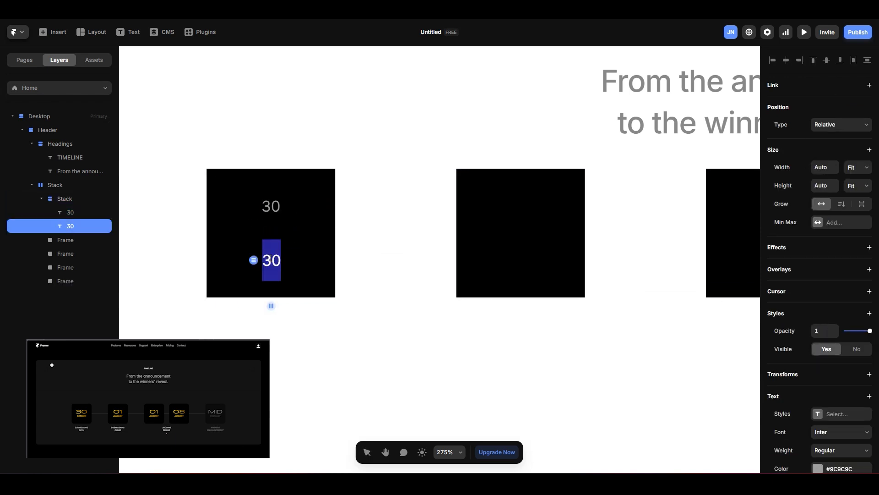
{"action": "type", "text": "octob"}
{"action": "key", "text": "BackSpace"}
{"action": "key", "text": "BackSpace"}
{"action": "key", "text": "BackSpace"}
{"action": "key", "text": "BackSpace"}
{"action": "key", "text": "BackSpace"}
{"action": "type", "text": "OCTOBER"}
{"action": "left_click", "coordinate": [317, 287]}
{"action": "scroll", "coordinate": [297, 282], "scroll_direction": "up", "scroll_amount": 1}
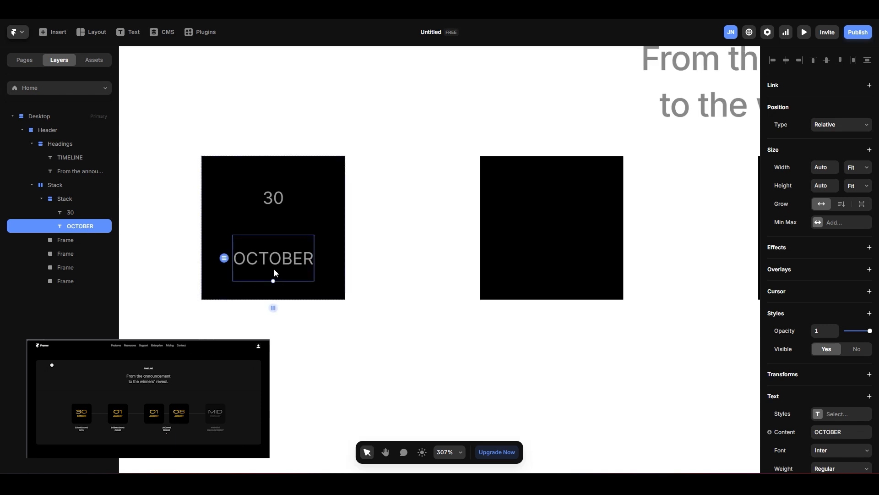
Step: Set the font size of the 30 text in the first black square to 32 pixels
{"action": "left_click", "coordinate": [277, 193]}
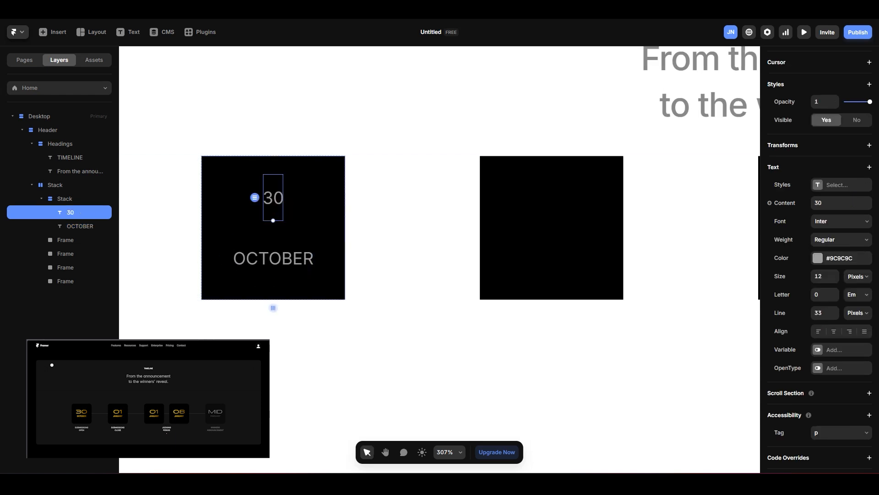
{"action": "left_click", "coordinate": [295, 263]}
{"action": "scroll", "coordinate": [852, 378], "scroll_direction": "down", "scroll_amount": 2}
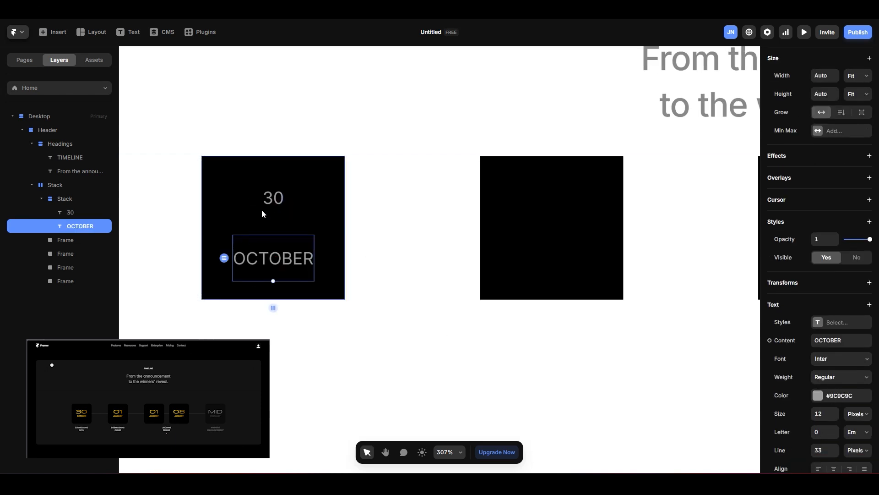
{"action": "left_click", "coordinate": [280, 201]}
{"action": "type", "text": "32"}
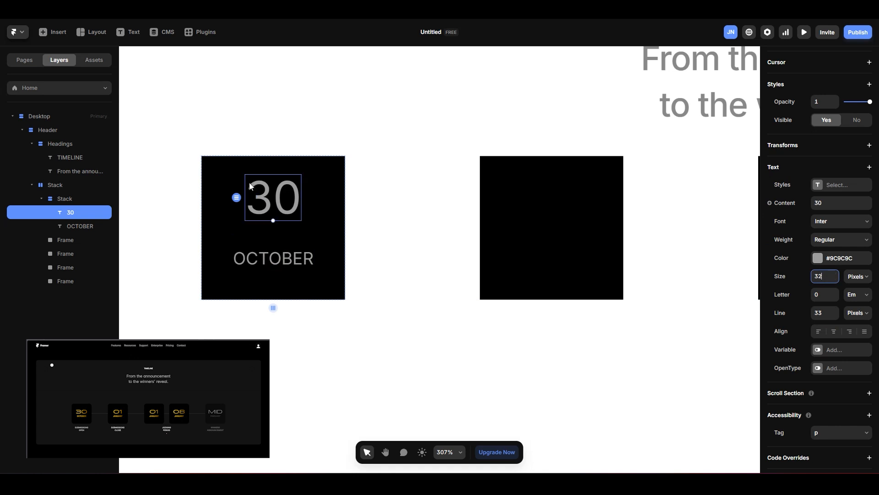
Step: Reduce the gap between 30 and OCTOBER in the first square's stack to 3
{"action": "left_click", "coordinate": [319, 242]}
{"action": "left_click_drag", "start_coordinate": [271, 226], "coordinate": [273, 212]}
{"action": "left_click", "coordinate": [420, 257]}
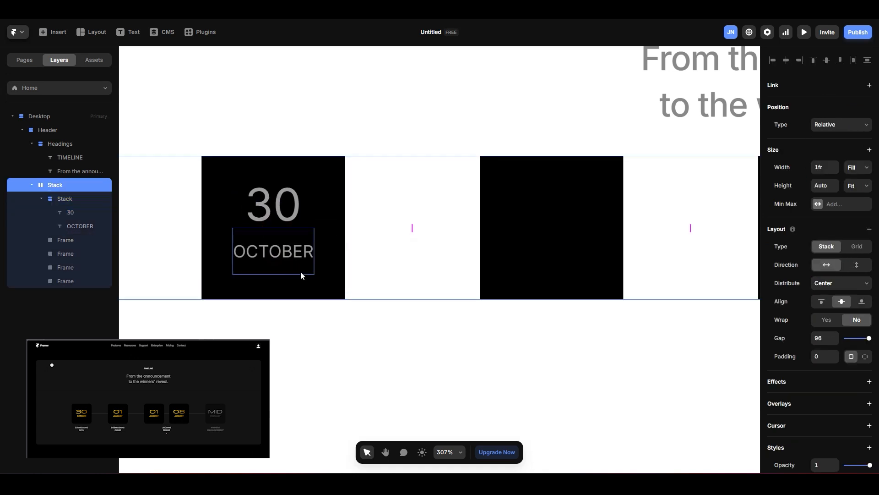
Step: Set the line height of the OCTOBER text in the first square to 12 pixels
{"action": "left_click", "coordinate": [288, 238]}
{"action": "scroll", "coordinate": [834, 360], "scroll_direction": "down", "scroll_amount": 2}
{"action": "left_click", "coordinate": [835, 362]}
{"action": "left_click", "coordinate": [836, 361]}
{"action": "left_click", "coordinate": [835, 361]}
{"action": "left_click", "coordinate": [821, 360]}
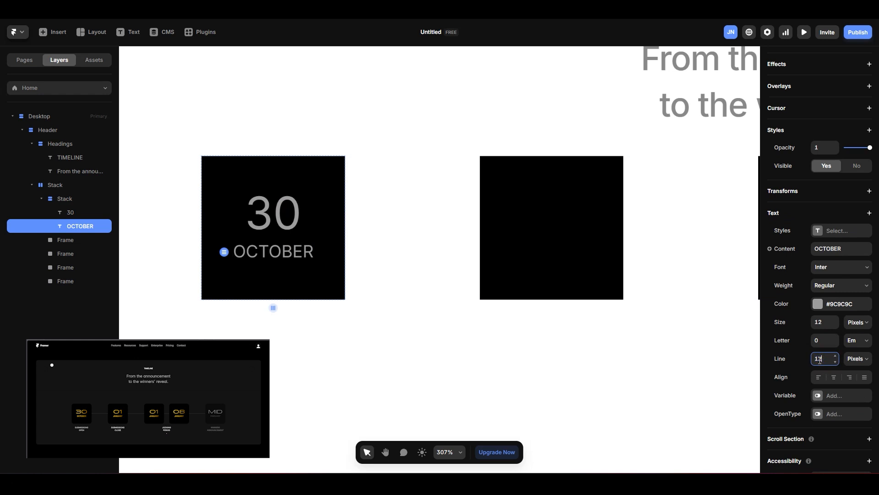
{"action": "type", "text": "12"}
{"action": "key", "text": "Return"}
{"action": "left_click", "coordinate": [301, 281]}
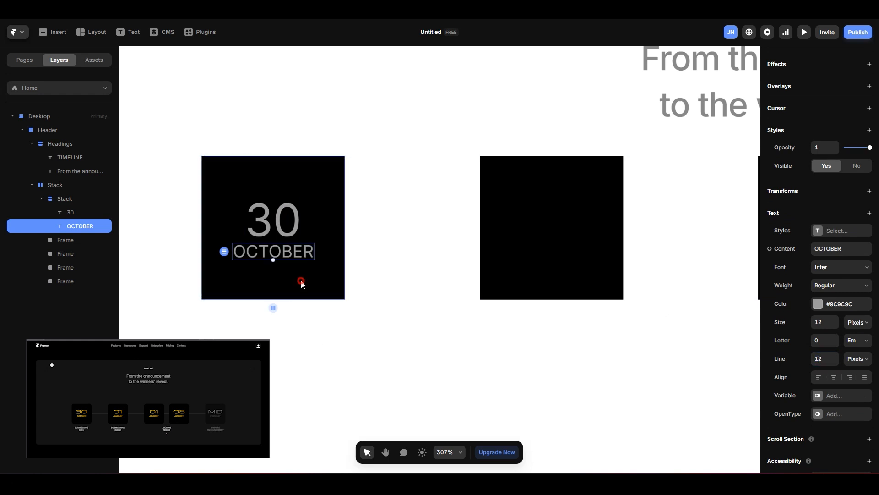
Step: Lower the line height of the 30 text in the first square to 29 pixels
{"action": "left_click", "coordinate": [279, 227]}
{"action": "left_click", "coordinate": [835, 316]}
{"action": "left_click", "coordinate": [836, 316]}
{"action": "left_click", "coordinate": [836, 315]}
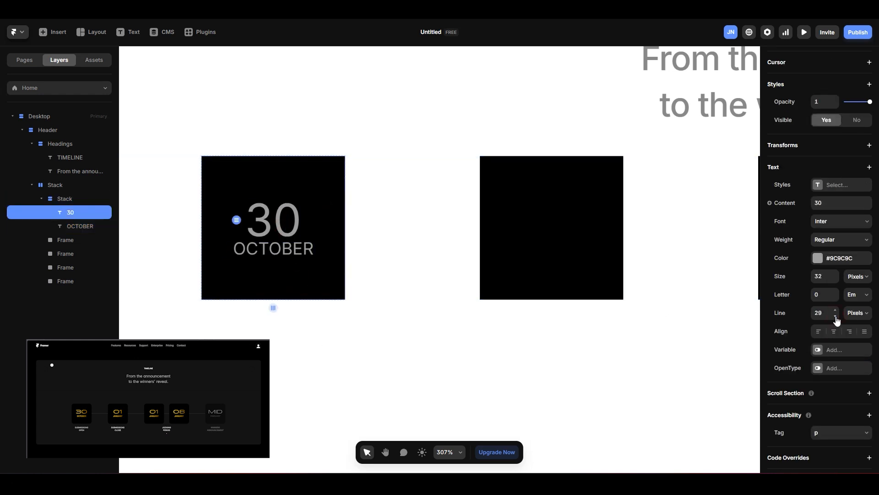
{"action": "left_click", "coordinate": [320, 234]}
Step: Change the font of the 30 text in the first square to Panchang
{"action": "scroll", "coordinate": [278, 240], "scroll_direction": "down", "scroll_amount": 1}
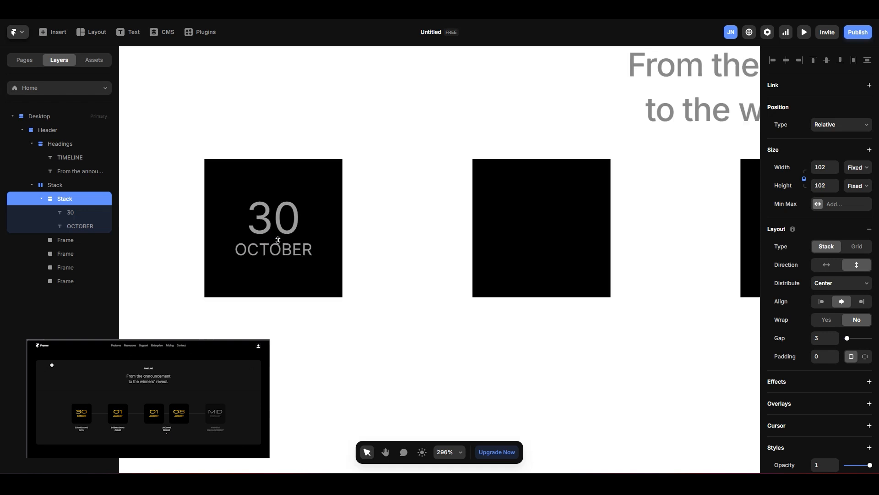
{"action": "scroll", "coordinate": [278, 239], "scroll_direction": "up", "scroll_amount": 2}
{"action": "left_click", "coordinate": [216, 315]}
{"action": "left_click", "coordinate": [273, 216]}
{"action": "scroll", "coordinate": [843, 356], "scroll_direction": "down", "scroll_amount": 1}
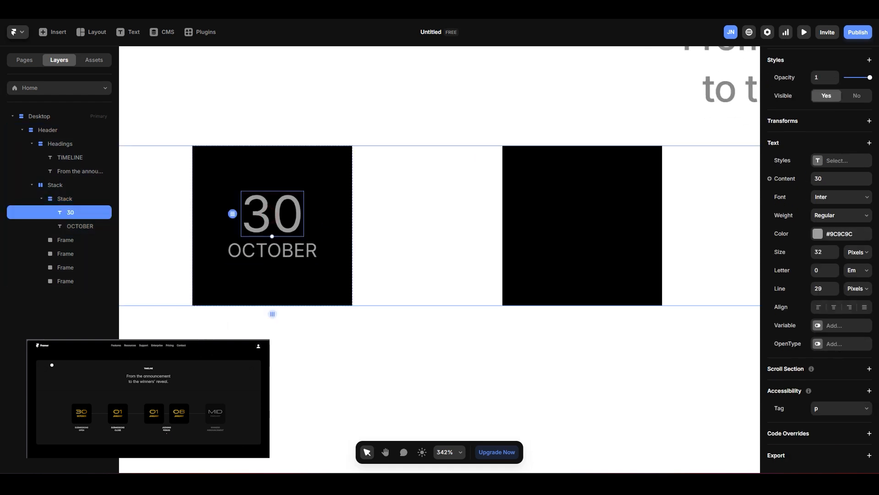
{"action": "left_click", "coordinate": [847, 203]}
{"action": "type", "text": "PN"}
{"action": "key", "text": "BackSpace"}
{"action": "type", "text": "anc"}
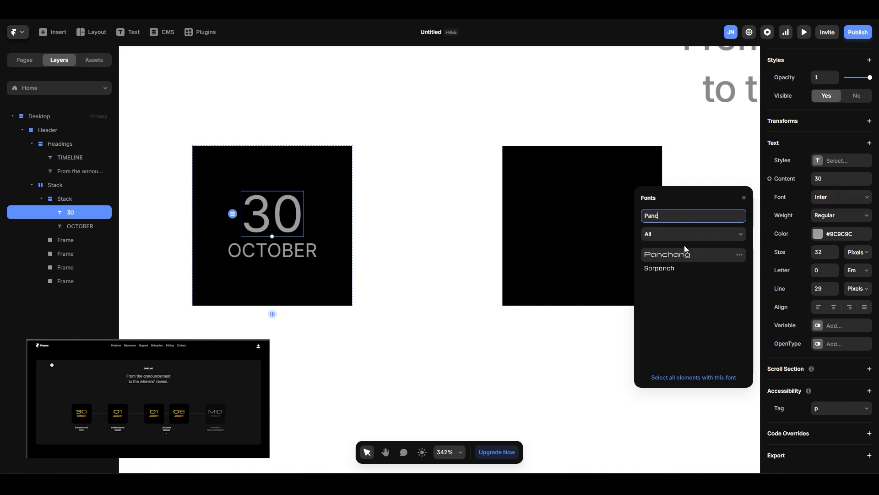
{"action": "left_click", "coordinate": [686, 253]}
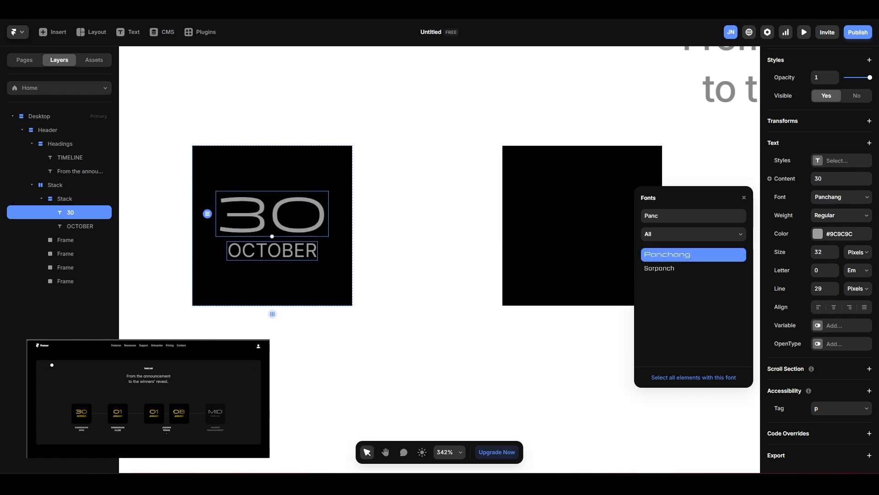
Step: Set the font weight of the OCTOBER text in the first square to Medium
{"action": "left_click", "coordinate": [273, 250]}
{"action": "left_click", "coordinate": [841, 284]}
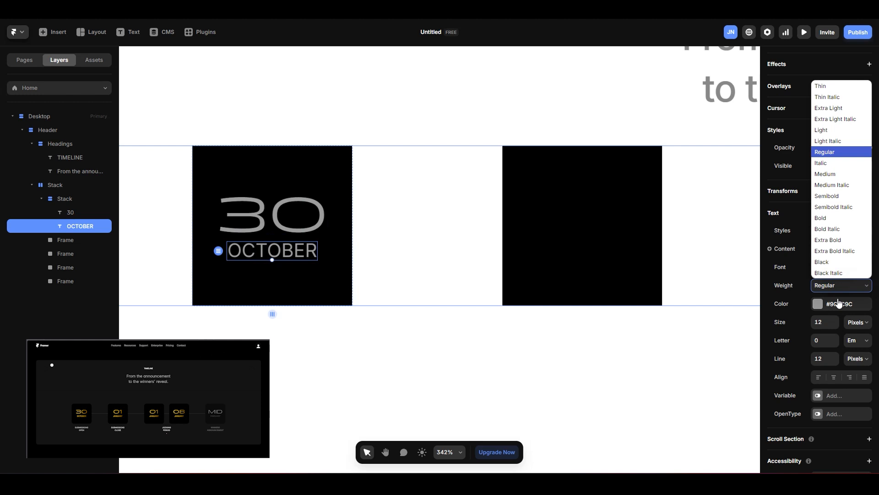
{"action": "left_click", "coordinate": [827, 174]}
{"action": "left_click", "coordinate": [298, 272]}
Step: Fine-tune the line height of the 30 text so that it sits slightly closer to OCTOBER
{"action": "scroll", "coordinate": [297, 233], "scroll_direction": "up", "scroll_amount": 1}
{"action": "left_click", "coordinate": [297, 231]}
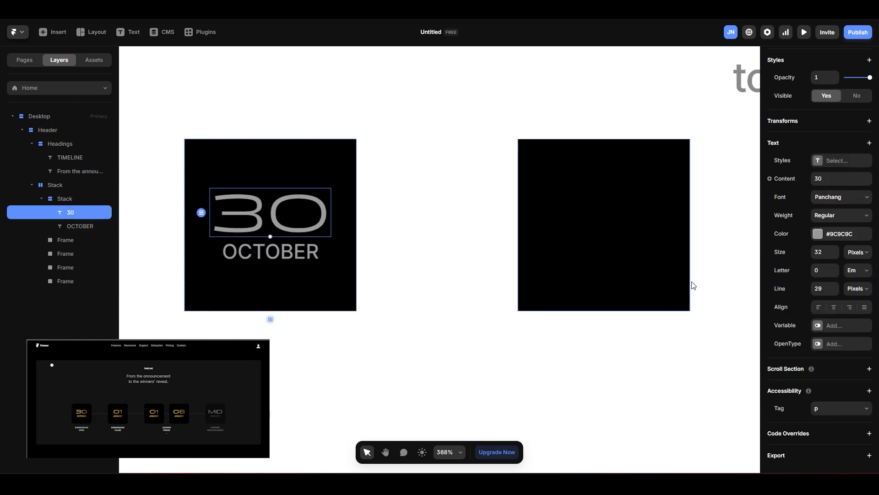
{"action": "left_click", "coordinate": [835, 286]}
{"action": "left_click", "coordinate": [835, 286]}
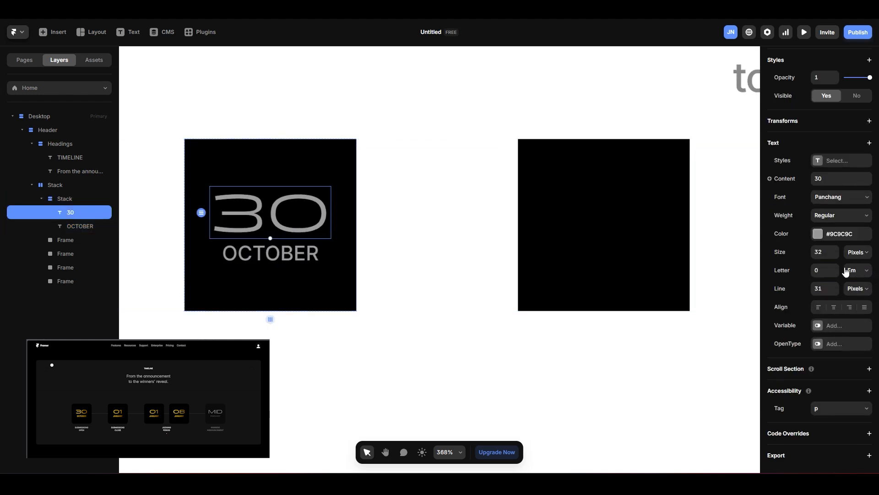
{"action": "left_click", "coordinate": [835, 291]}
{"action": "left_click", "coordinate": [835, 290]}
{"action": "left_click", "coordinate": [836, 291]}
{"action": "left_click", "coordinate": [286, 270]}
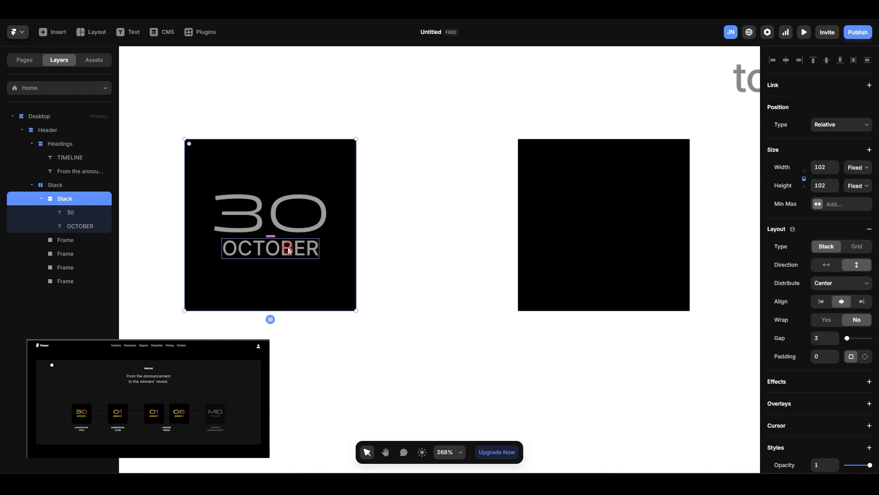
Step: Increase the line height of the OCTOBER text slightly to add space below the 30
{"action": "left_click", "coordinate": [287, 249]}
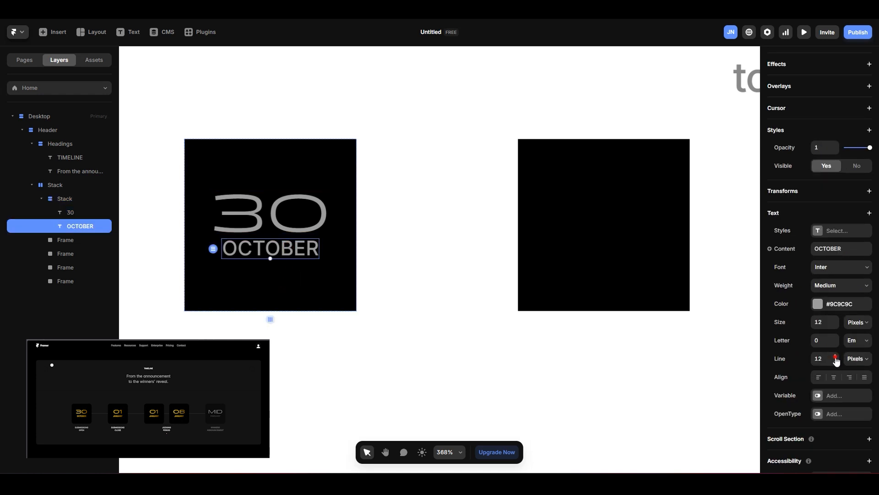
{"action": "left_click", "coordinate": [836, 357]}
{"action": "left_click", "coordinate": [835, 357]}
{"action": "left_click", "coordinate": [836, 357]}
{"action": "left_click", "coordinate": [262, 237]}
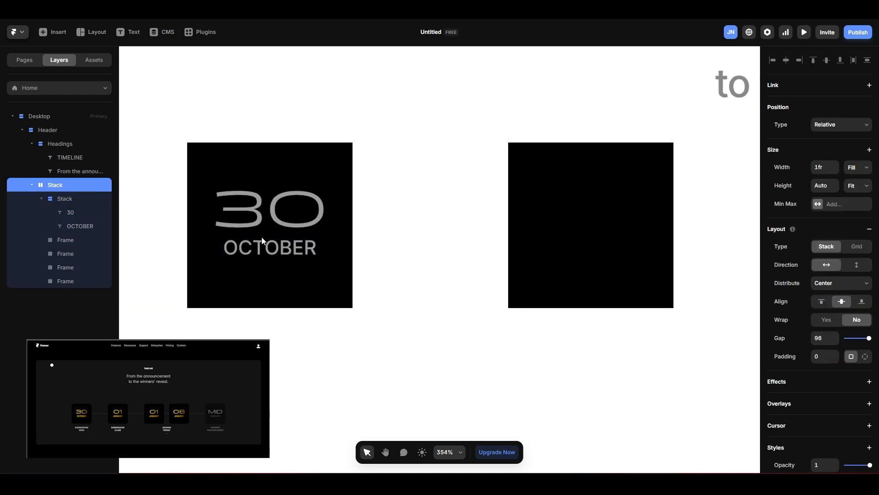
Step: Shrink the first dated square proportionally to 94 by 94
{"action": "scroll", "coordinate": [265, 247], "scroll_direction": "down", "scroll_amount": 4}
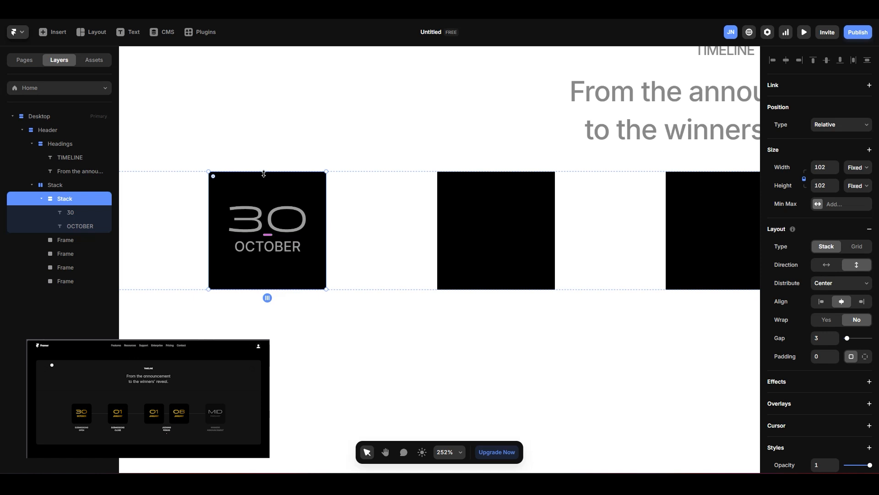
{"action": "left_click_drag", "start_coordinate": [209, 172], "coordinate": [218, 178]}
{"action": "left_click", "coordinate": [331, 299]}
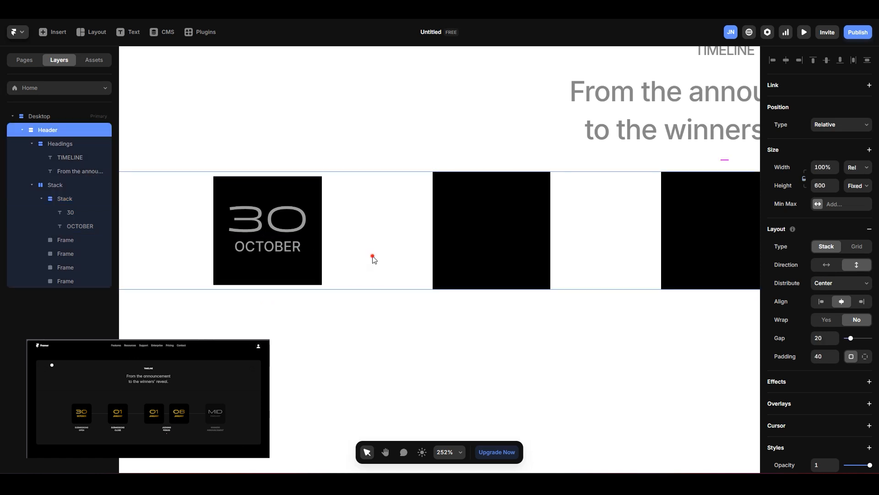
Step: Delete the four empty black frames from the row, keeping only the dated square
{"action": "double_click", "coordinate": [449, 238]}
{"action": "left_click", "coordinate": [65, 253], "text": "shift"}
{"action": "left_click", "coordinate": [66, 267], "text": "shift"}
{"action": "left_click", "coordinate": [65, 281], "text": "shift"}
{"action": "key", "text": "Delete"}
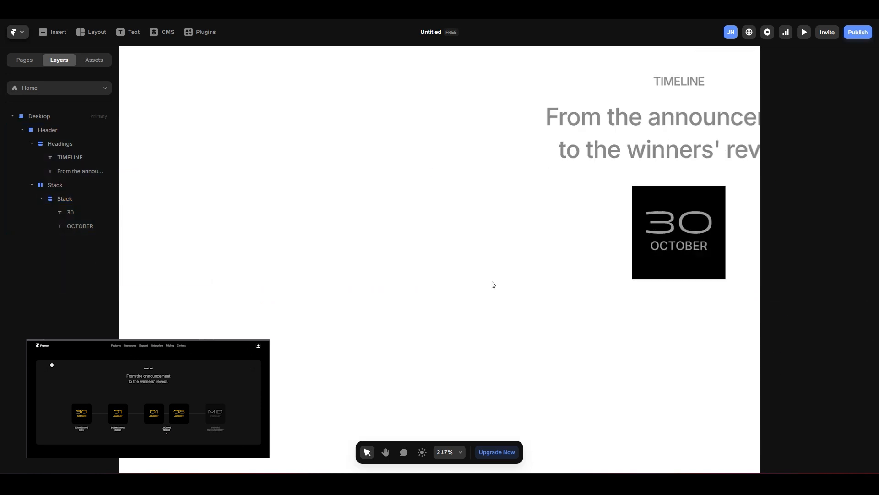
Step: Duplicate the 30 OCTOBER square four times to make a row of five
{"action": "scroll", "coordinate": [491, 285], "scroll_direction": "down", "scroll_amount": 5}
{"action": "left_click_drag", "start_coordinate": [706, 271], "coordinate": [365, 284]}
{"action": "left_click", "coordinate": [359, 302]}
{"action": "key", "text": "ctrl+d"}
{"action": "key", "text": "ctrl+d"}
{"action": "key", "text": "ctrl+d"}
{"action": "key", "text": "ctrl+d"}
{"action": "scroll", "coordinate": [338, 327], "scroll_direction": "down", "scroll_amount": 3}
{"action": "left_click_drag", "start_coordinate": [365, 94], "coordinate": [454, 84]}
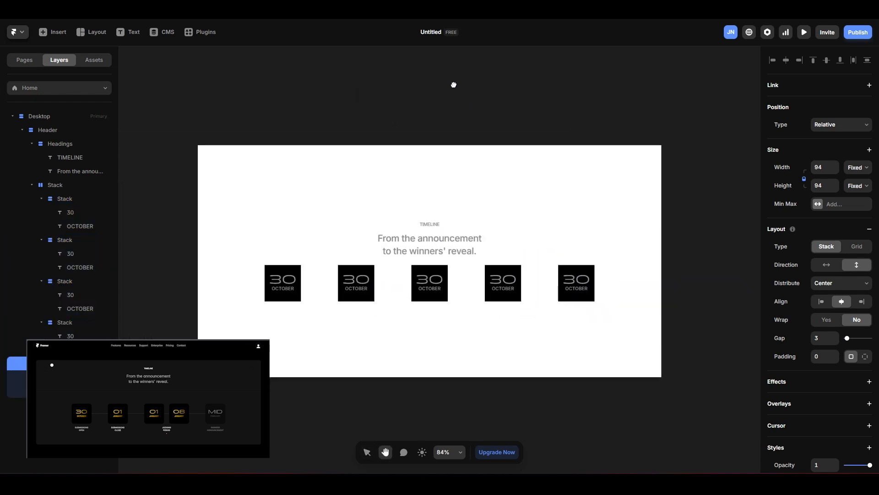
Step: Change the number in the second square to "01"
{"action": "scroll", "coordinate": [312, 302], "scroll_direction": "up", "scroll_amount": 1}
{"action": "scroll", "coordinate": [308, 303], "scroll_direction": "up", "scroll_amount": 3}
{"action": "double_click", "coordinate": [390, 265]}
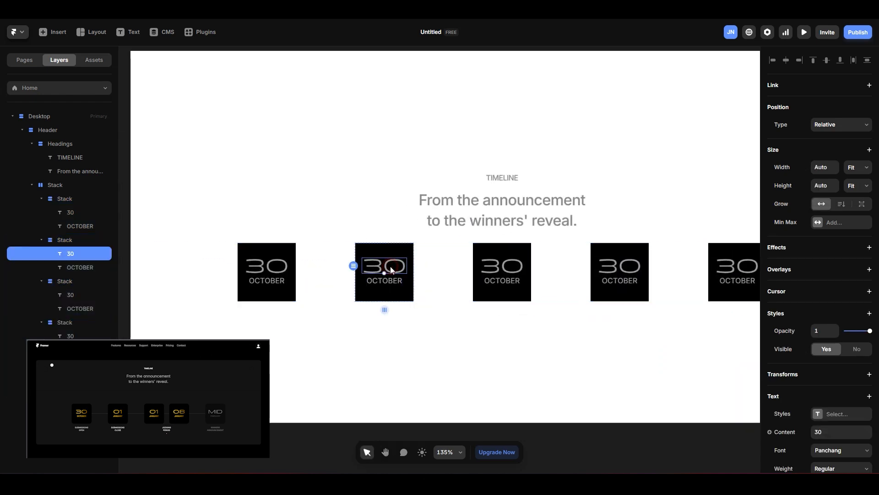
{"action": "double_click", "coordinate": [394, 266]}
{"action": "type", "text": "01"}
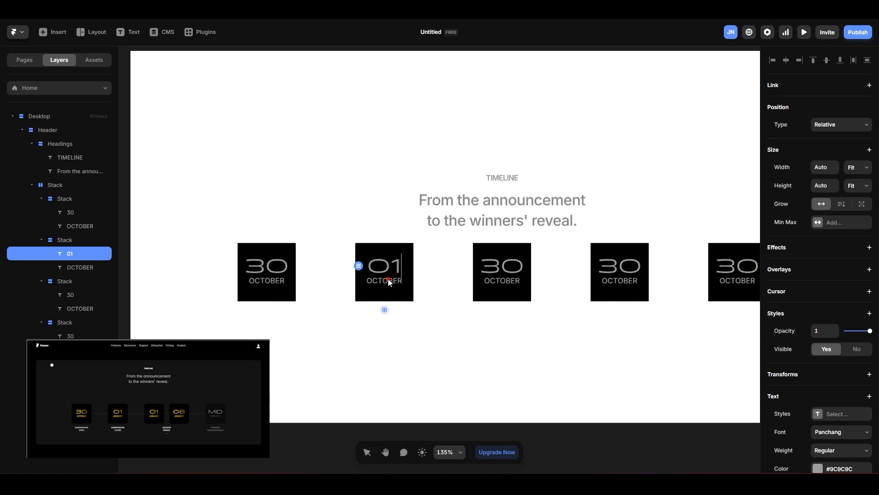
Step: Change the month text in the second square to "JANUARY"
{"action": "left_click", "coordinate": [389, 281]}
{"action": "double_click", "coordinate": [392, 283]}
{"action": "type", "text": "ja"}
{"action": "key", "text": "BackSpace"}
{"action": "key", "text": "BackSpace"}
{"action": "type", "text": "JANUARY"}
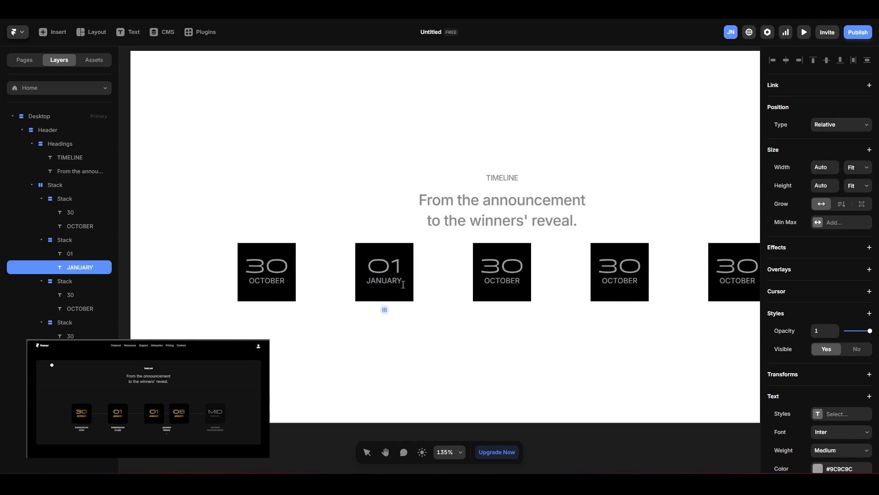
Step: Change the month text in the third and fourth squares to "JANUARY"
{"action": "left_click", "coordinate": [507, 278]}
{"action": "double_click", "coordinate": [507, 280]}
{"action": "type", "text": "JANUA"}
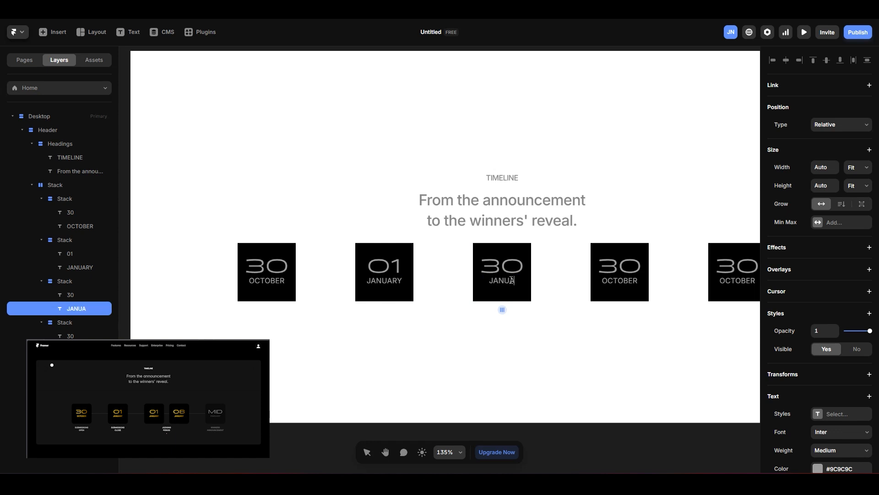
{"action": "type", "text": "RY"}
{"action": "left_click", "coordinate": [617, 291]}
{"action": "double_click", "coordinate": [629, 280]}
{"action": "type", "text": "JANUARY"}
Step: Change the month text in the fifth square to "FEBRUARY"
{"action": "scroll", "coordinate": [673, 349], "scroll_direction": "right", "scroll_amount": 5}
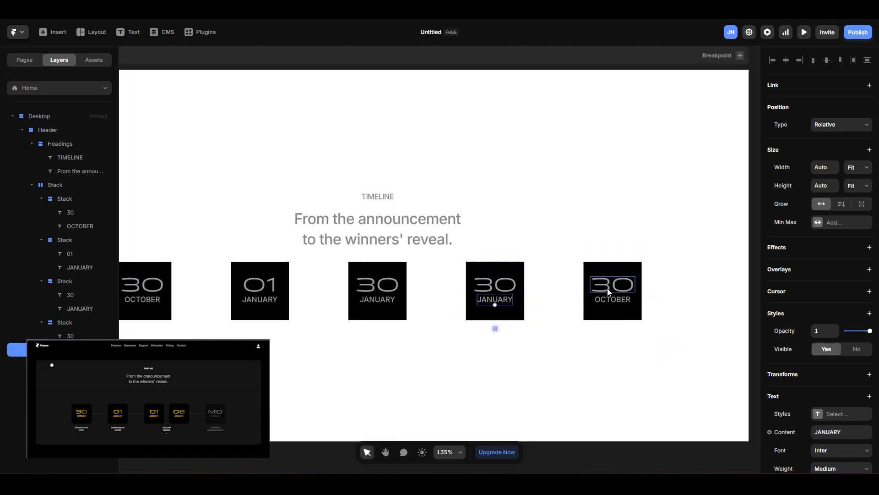
{"action": "double_click", "coordinate": [612, 299]}
{"action": "type", "text": "FEBRUAR"}
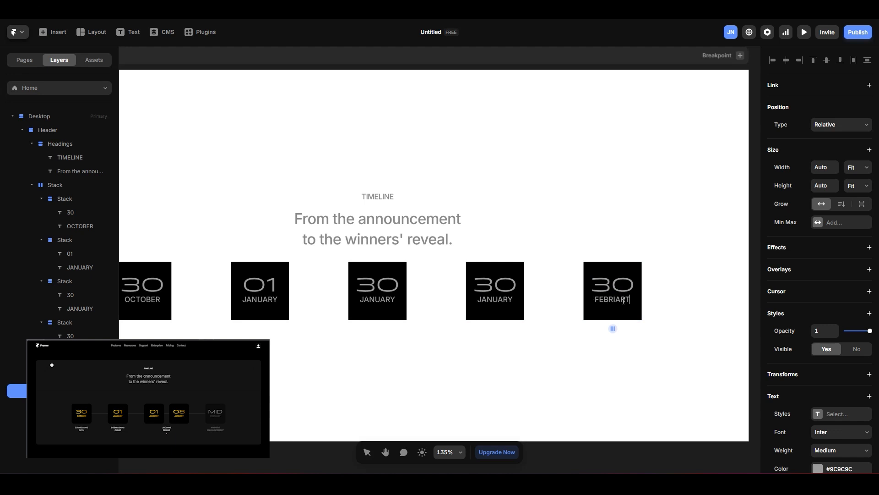
{"action": "type", "text": "UARY"}
{"action": "left_click", "coordinate": [548, 343]}
Step: Reduce the gap between the five squares in the row's stack to 66
{"action": "scroll", "coordinate": [432, 362], "scroll_direction": "down", "scroll_amount": 4}
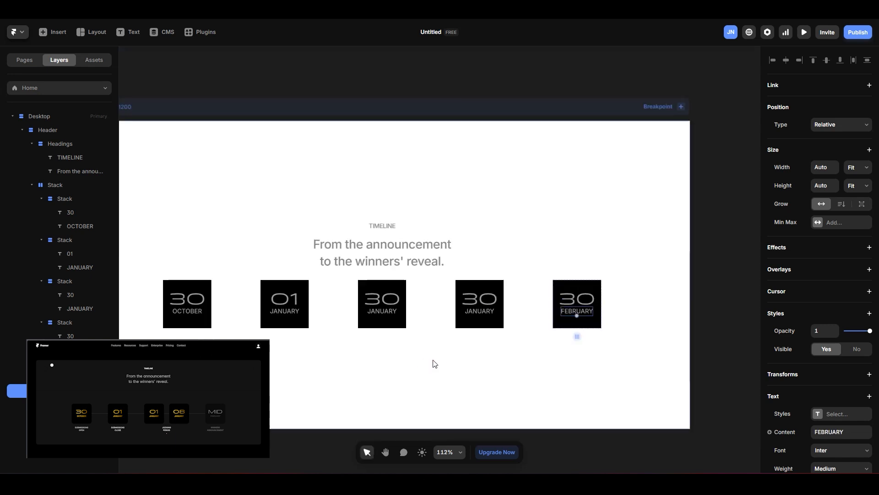
{"action": "scroll", "coordinate": [522, 332], "scroll_direction": "down", "scroll_amount": 2}
{"action": "left_click", "coordinate": [483, 316]}
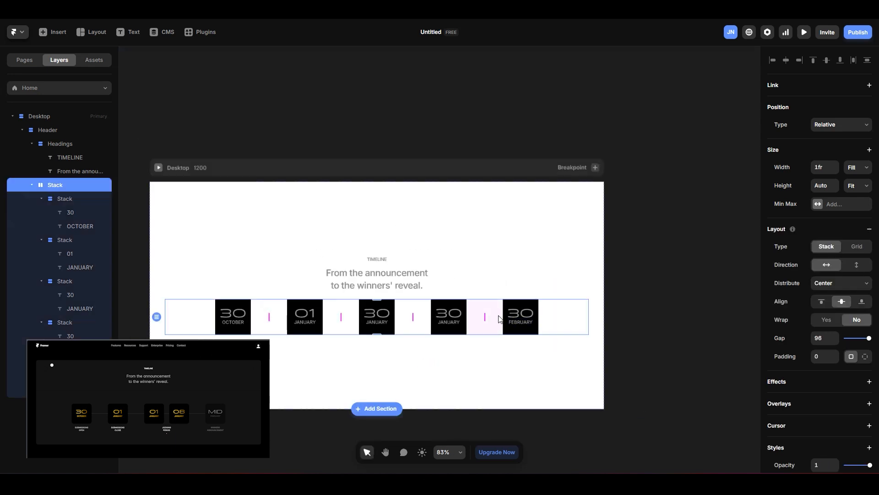
{"action": "left_click_drag", "start_coordinate": [483, 315], "coordinate": [469, 321]}
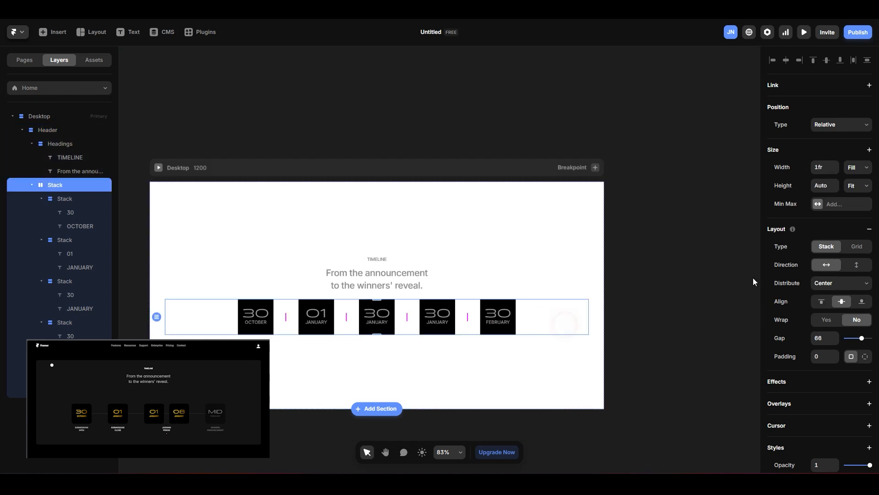
{"action": "left_click", "coordinate": [486, 229]}
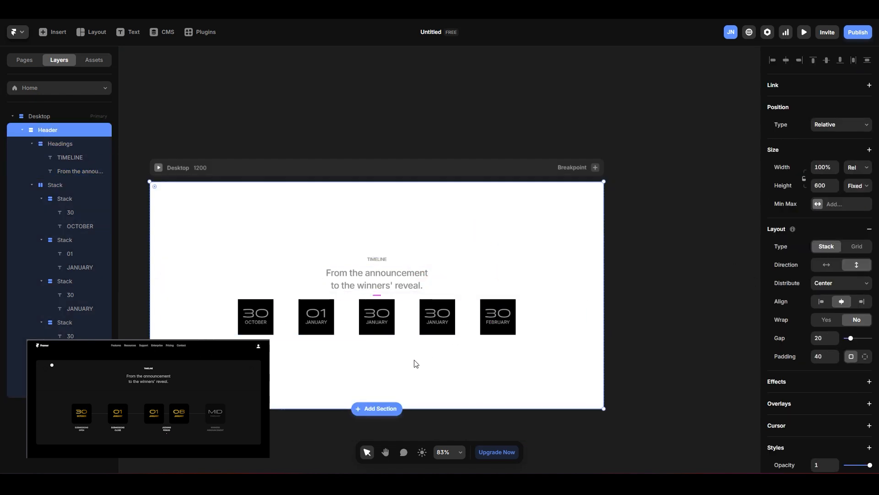
Step: Collapse the Headings layer and rename the stack containing the five squares to "Dates"
{"action": "left_click", "coordinate": [24, 145]}
{"action": "left_click", "coordinate": [31, 143]}
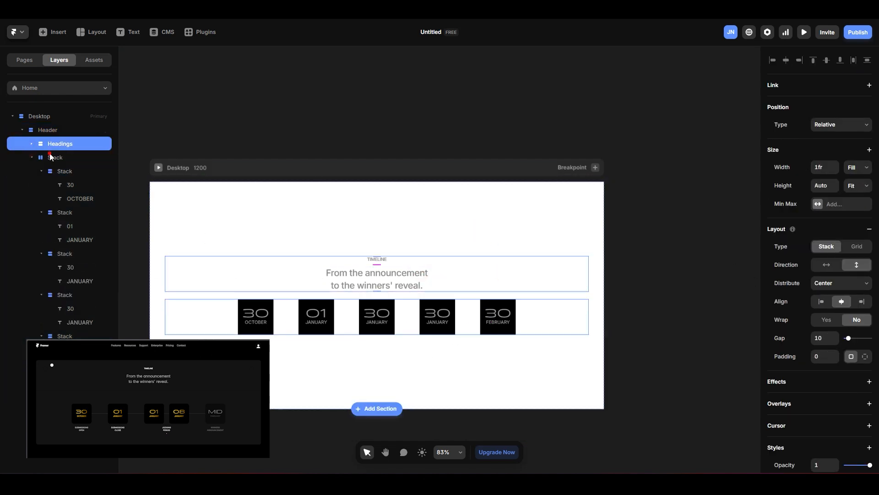
{"action": "double_click", "coordinate": [62, 158]}
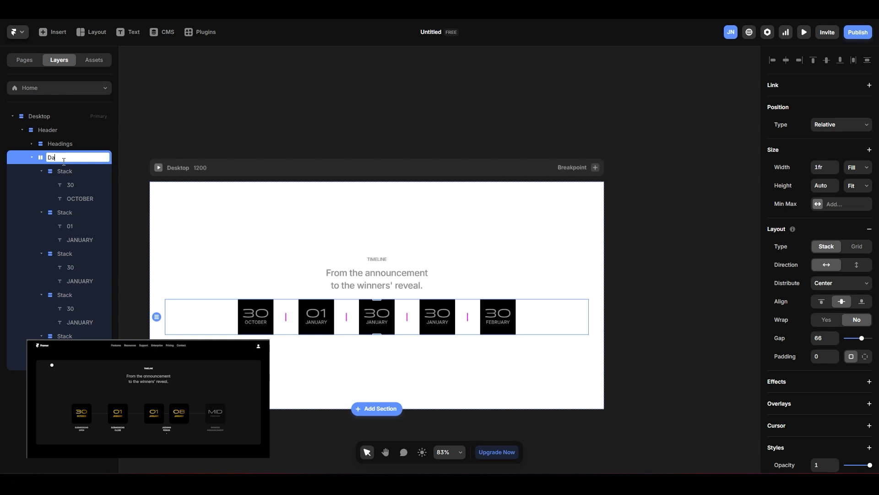
{"action": "left_click", "coordinate": [484, 86]}
{"action": "scroll", "coordinate": [448, 259], "scroll_direction": "down", "scroll_amount": 1}
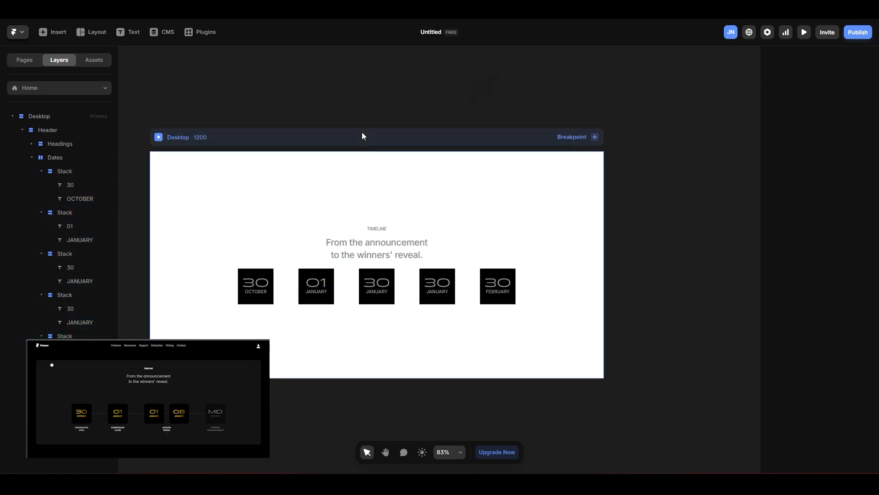
{"action": "left_click_drag", "start_coordinate": [369, 94], "coordinate": [405, 88]}
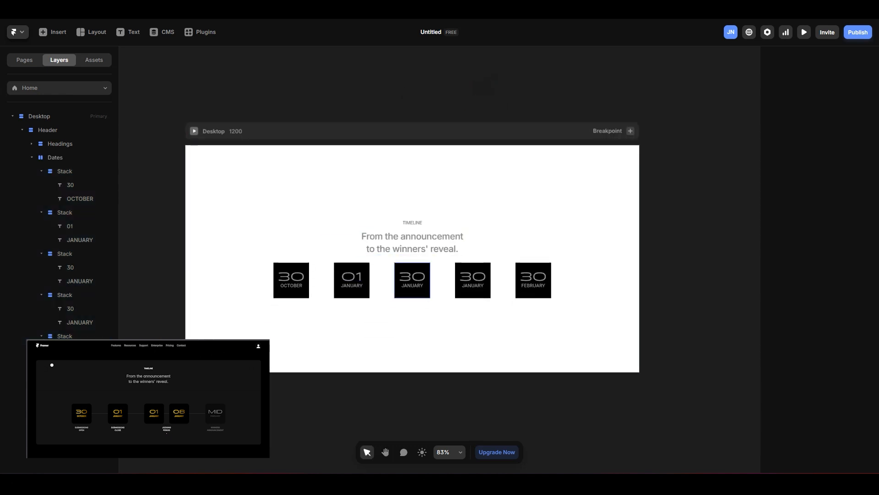
Step: Wrap the Header layer in a new stack and set that stack's height to 100vh of the viewport
{"action": "left_click", "coordinate": [454, 223]}
{"action": "left_click", "coordinate": [248, 290], "text": "shift"}
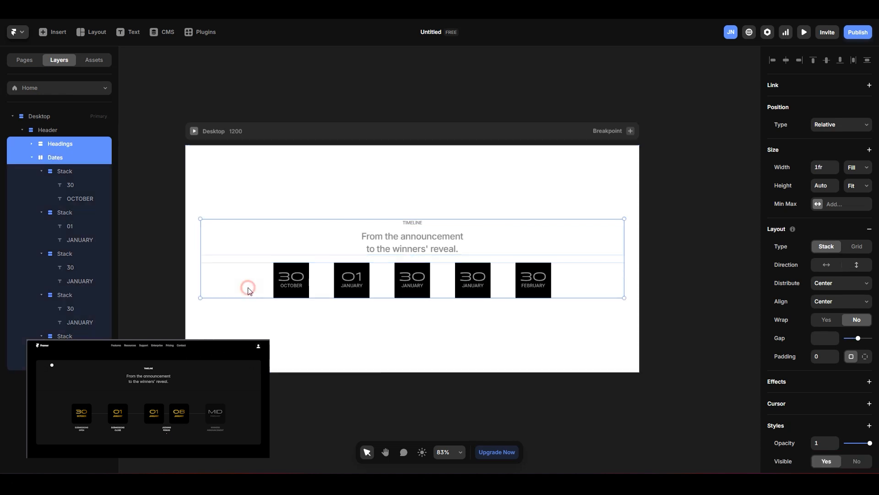
{"action": "left_click", "coordinate": [62, 131]}
{"action": "key", "text": "ctrl+alt+Return"}
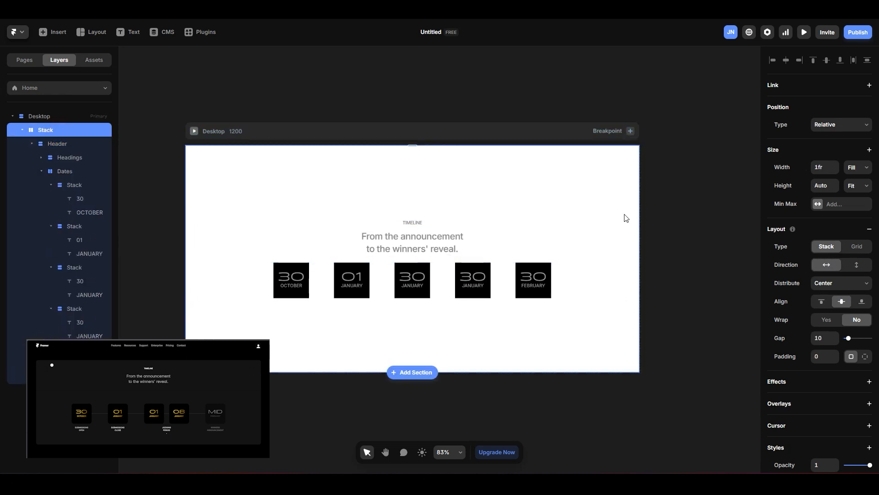
{"action": "left_click", "coordinate": [864, 185]}
{"action": "left_click", "coordinate": [864, 244]}
{"action": "scroll", "coordinate": [507, 242], "scroll_direction": "down", "scroll_amount": 2}
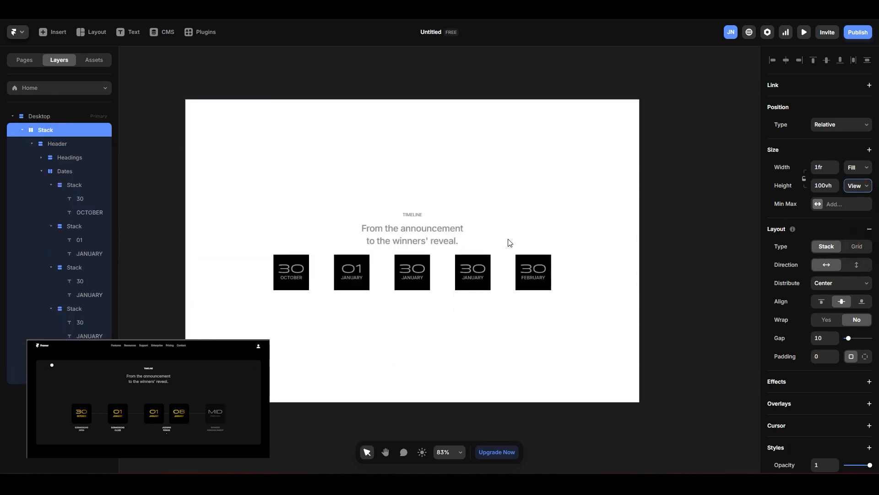
Step: Try to set the outer stack's padding to 30
{"action": "left_click", "coordinate": [541, 323]}
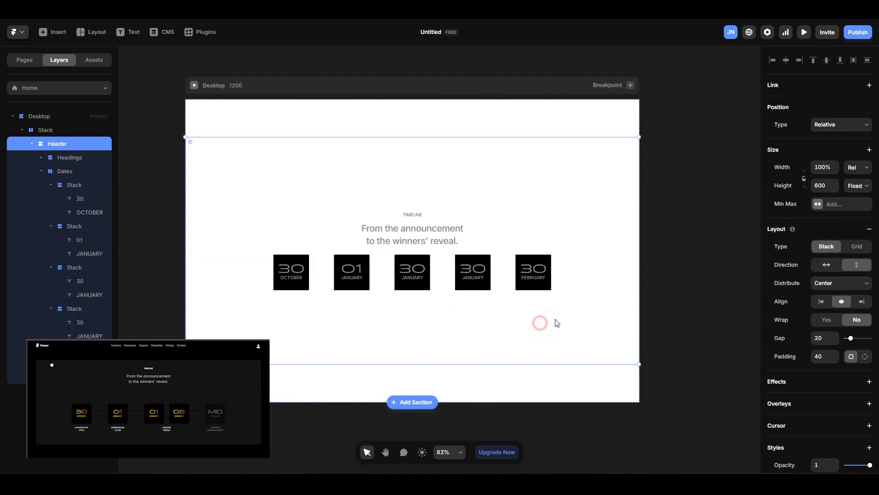
{"action": "left_click", "coordinate": [536, 123]}
{"action": "left_click", "coordinate": [826, 358]}
{"action": "type", "text": "30"}
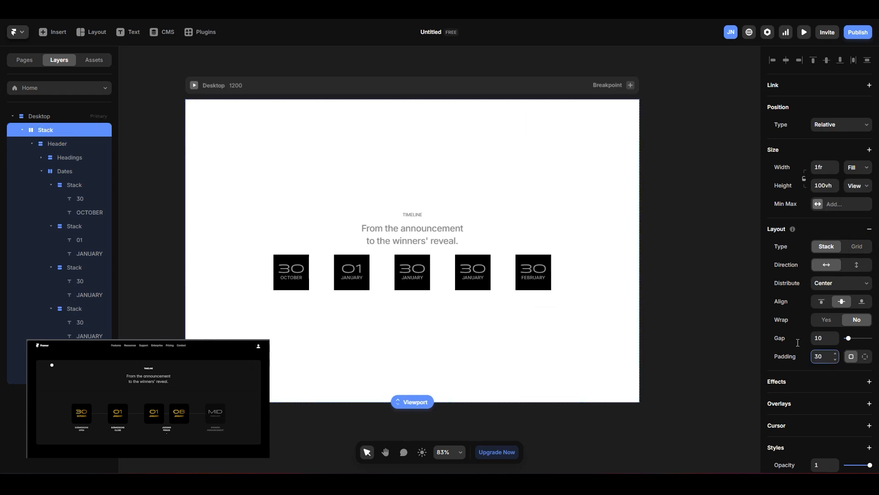
{"action": "left_click", "coordinate": [821, 356]}
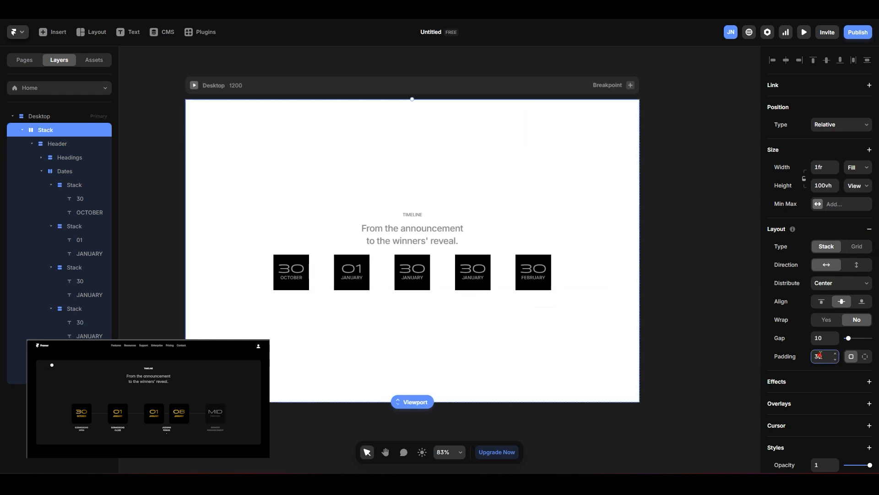
Step: Set the Header layer's fill color to #141414
{"action": "left_click", "coordinate": [521, 316]}
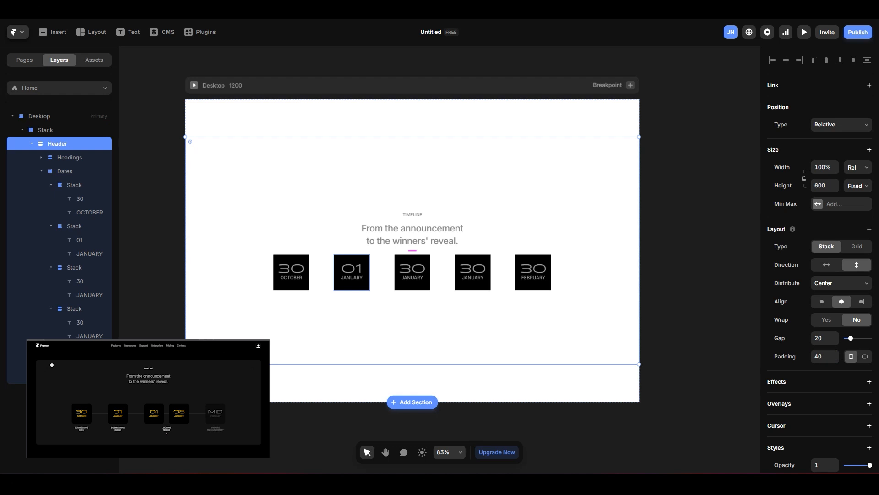
{"action": "left_click_drag", "start_coordinate": [0, 275], "coordinate": [1, 245]}
{"action": "scroll", "coordinate": [840, 300], "scroll_direction": "down", "scroll_amount": 5}
{"action": "left_click", "coordinate": [833, 275]}
{"action": "type", "text": "141414"}
{"action": "key", "text": "Return"}
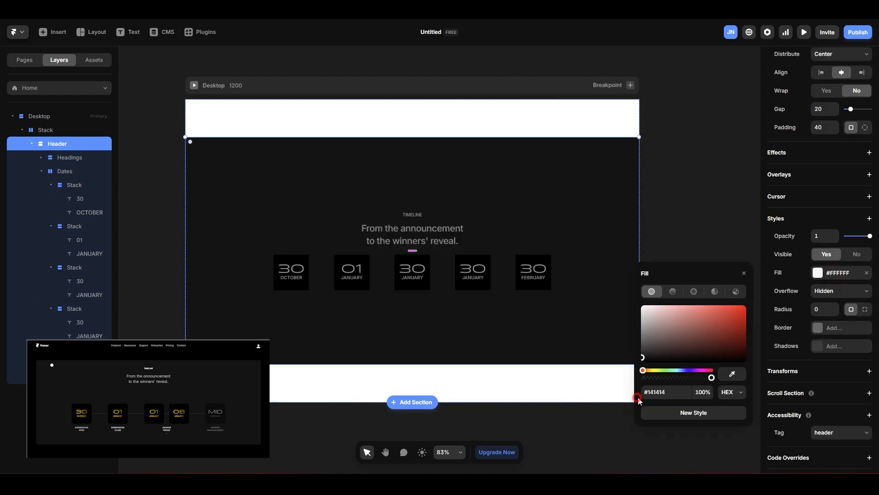
{"action": "key", "text": "Escape"}
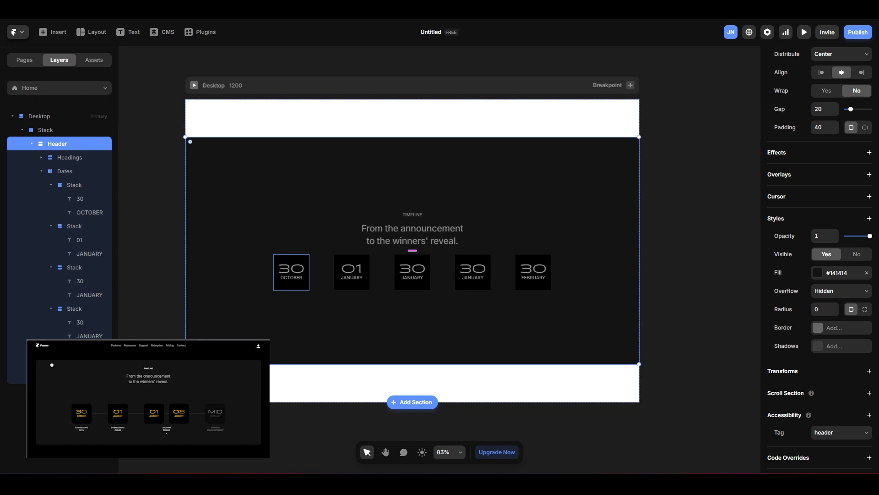
Step: Set the Desktop breakpoint's fill color to #000000
{"action": "left_click", "coordinate": [598, 128]}
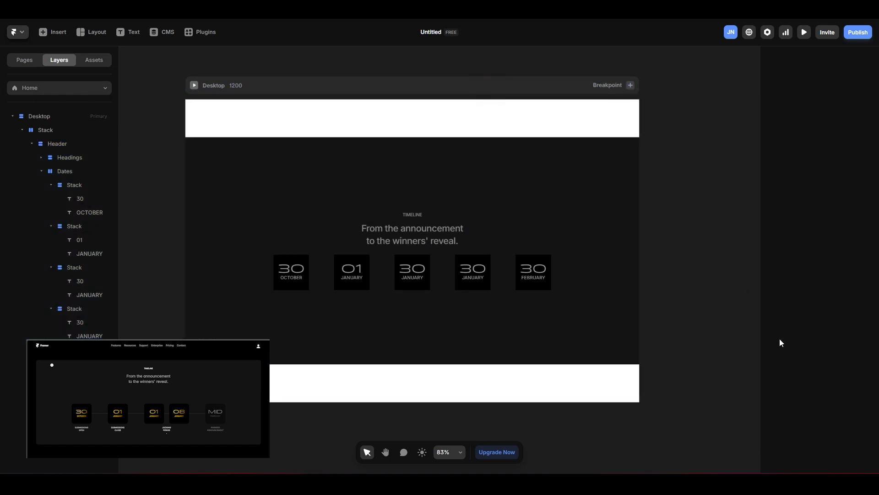
{"action": "left_click", "coordinate": [385, 83]}
{"action": "left_click", "coordinate": [818, 396]}
{"action": "type", "text": "000000"}
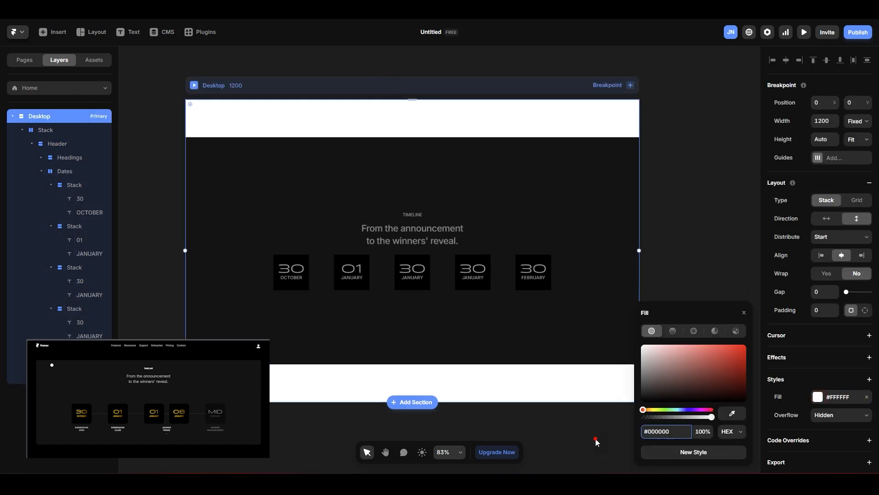
{"action": "left_click", "coordinate": [596, 441]}
Step: Rename the outer stack that contains the Header to "Section"
{"action": "left_click", "coordinate": [464, 108]}
{"action": "left_click", "coordinate": [569, 95]}
{"action": "left_click", "coordinate": [571, 218]}
{"action": "scroll", "coordinate": [828, 310], "scroll_direction": "down", "scroll_amount": 4}
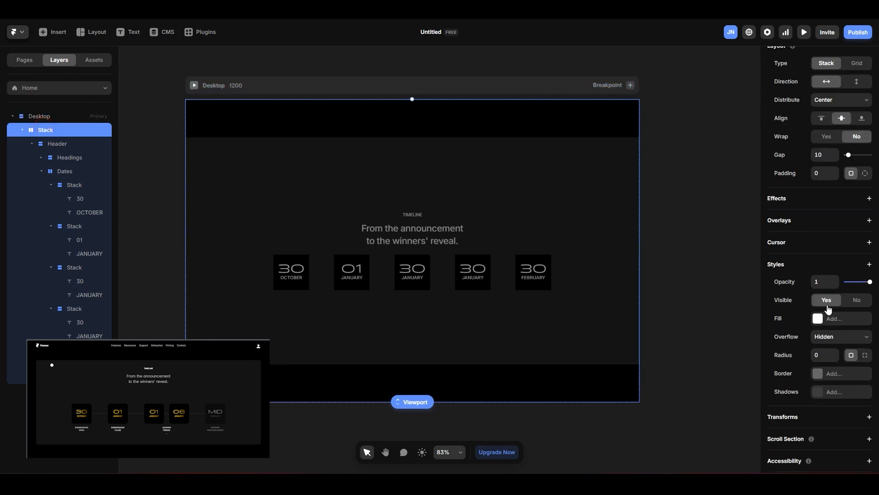
{"action": "double_click", "coordinate": [63, 129]}
{"action": "type", "text": "Section"}
{"action": "key", "text": "Return"}
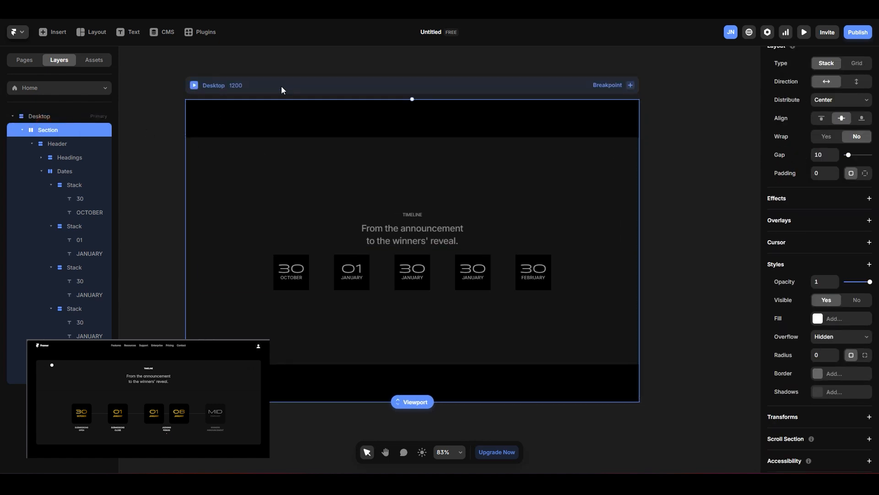
Step: Set the Section stack's padding to 50
{"action": "scroll", "coordinate": [824, 238], "scroll_direction": "up", "scroll_amount": 1}
{"action": "left_click", "coordinate": [827, 221]}
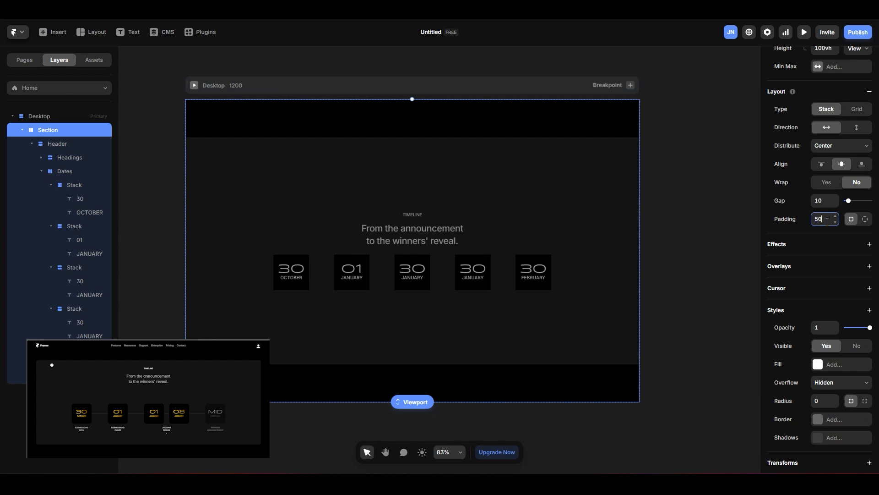
{"action": "type", "text": "50"}
{"action": "key", "text": "Return"}
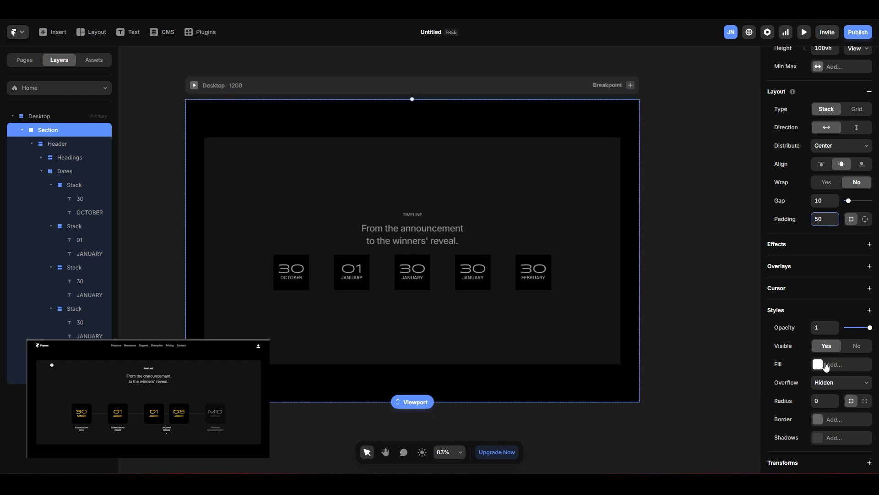
Step: Try a corner radius of 12 on the Section stack
{"action": "left_click", "coordinate": [824, 401]}
{"action": "type", "text": "12"}
{"action": "left_click_drag", "start_coordinate": [834, 404], "coordinate": [833, 380]}
Step: Rename the Header layer to "Card" and set its corner radius to 16
{"action": "double_click", "coordinate": [50, 144]}
{"action": "type", "text": "C"}
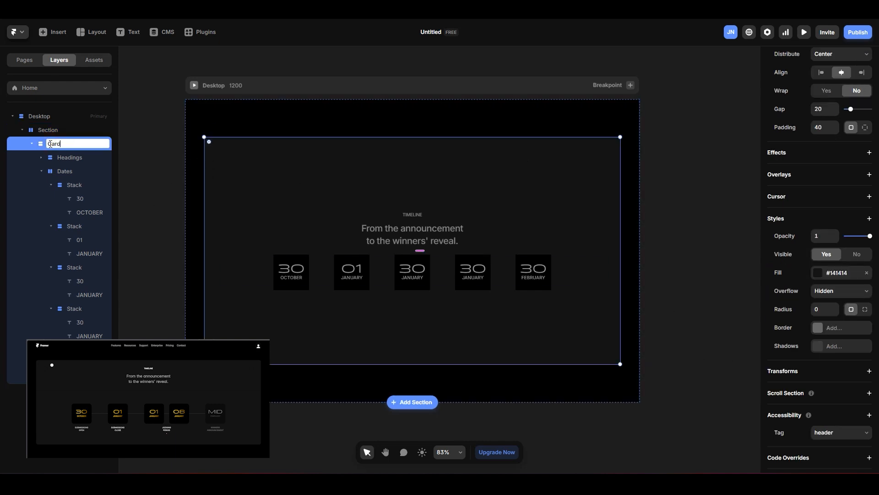
{"action": "type", "text": "ard"}
{"action": "key", "text": "Return"}
{"action": "left_click_drag", "start_coordinate": [837, 304], "coordinate": [836, 316]}
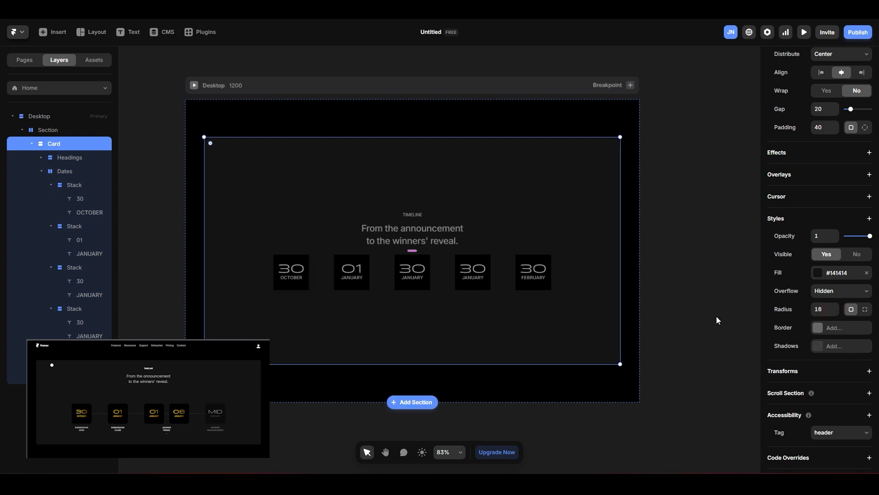
Step: Reduce the card's height to about 470 and set its content distribution to Space Around
{"action": "left_click_drag", "start_coordinate": [448, 363], "coordinate": [449, 320]}
{"action": "scroll", "coordinate": [832, 272], "scroll_direction": "up", "scroll_amount": 5}
{"action": "left_click", "coordinate": [842, 236]}
{"action": "left_click", "coordinate": [848, 291]}
{"action": "left_click", "coordinate": [489, 346]}
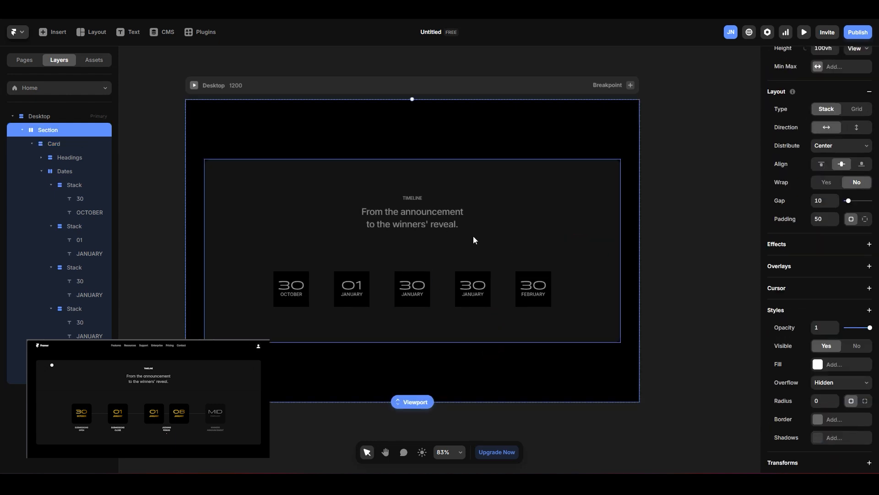
{"action": "scroll", "coordinate": [366, 293], "scroll_direction": "up", "scroll_amount": 2}
{"action": "left_click", "coordinate": [496, 143]}
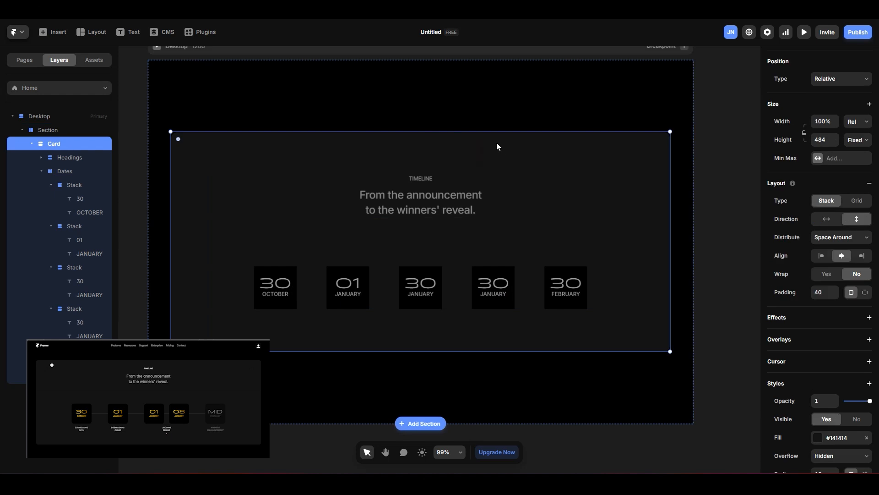
{"action": "left_click_drag", "start_coordinate": [407, 132], "coordinate": [407, 139]}
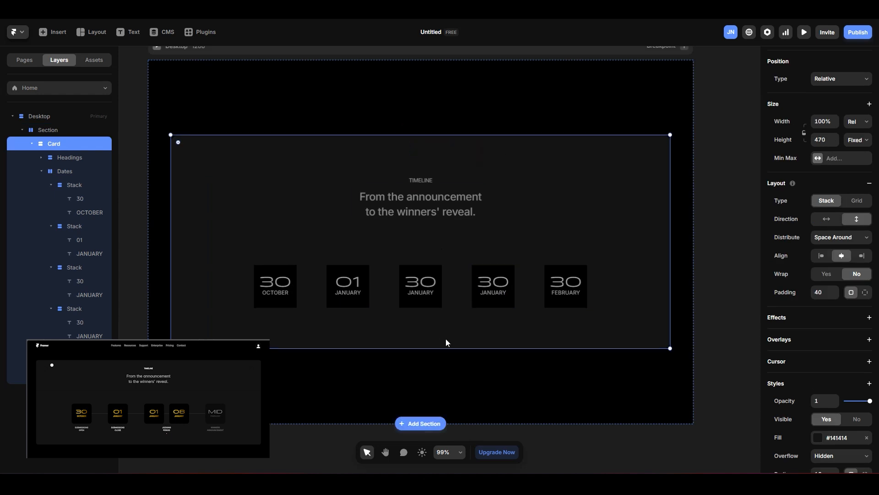
Step: Change the color of the "TIMELINE" text to #FFFFFF
{"action": "left_click", "coordinate": [434, 182]}
{"action": "scroll", "coordinate": [820, 300], "scroll_direction": "down", "scroll_amount": 3}
{"action": "scroll", "coordinate": [819, 299], "scroll_direction": "up", "scroll_amount": 3}
{"action": "left_click", "coordinate": [817, 371]}
{"action": "left_click", "coordinate": [643, 346]}
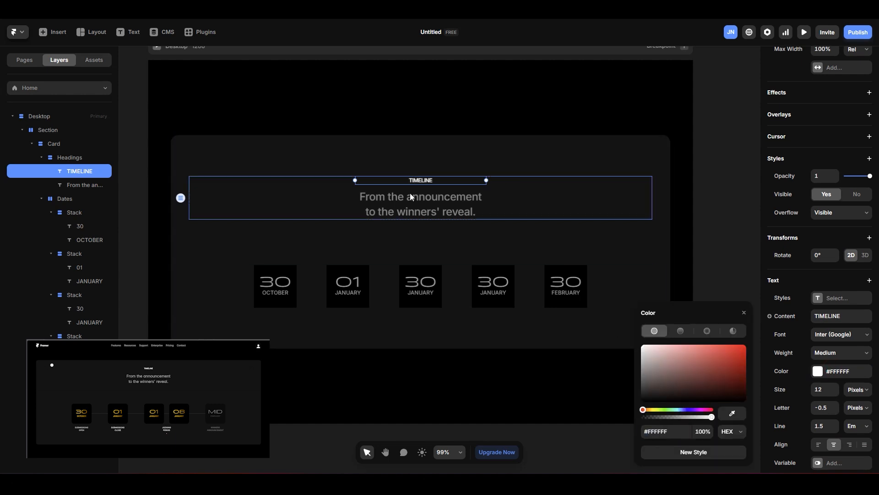
Step: Give the "30" above "OCTOBER" a linear gradient color and stretch it horizontally across the full width of the number
{"action": "left_click", "coordinate": [275, 282]}
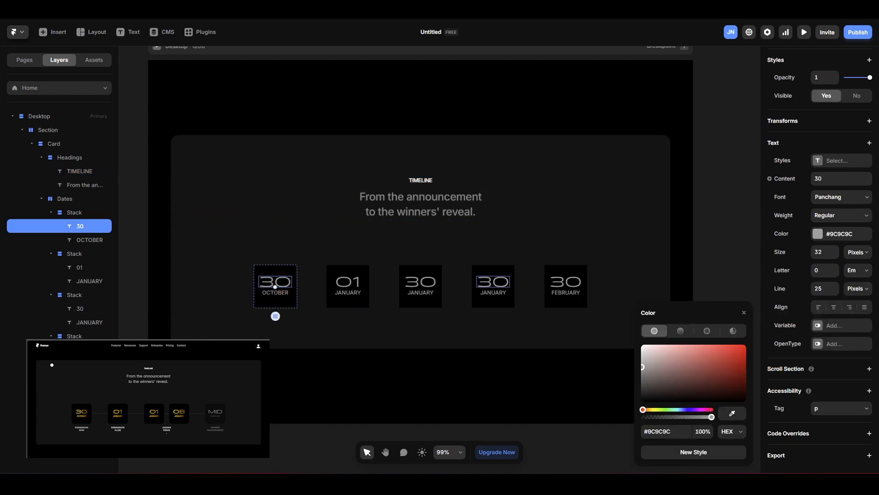
{"action": "left_click", "coordinate": [704, 332]}
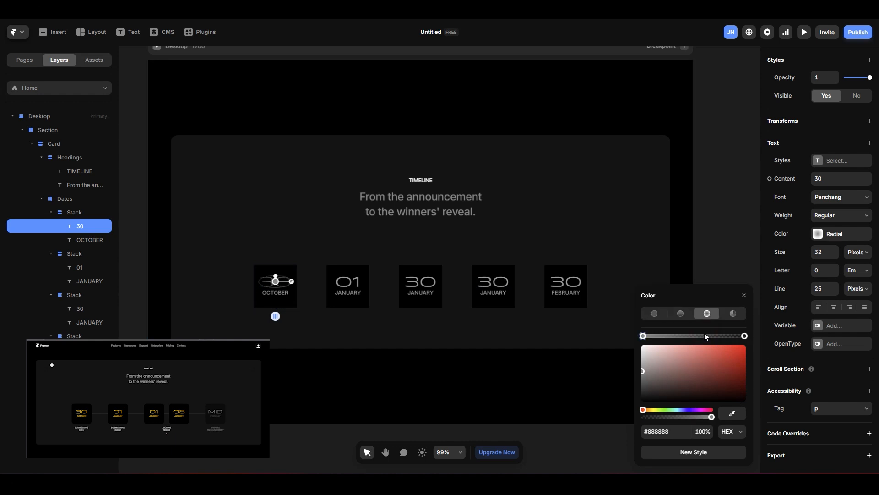
{"action": "left_click", "coordinate": [680, 316]}
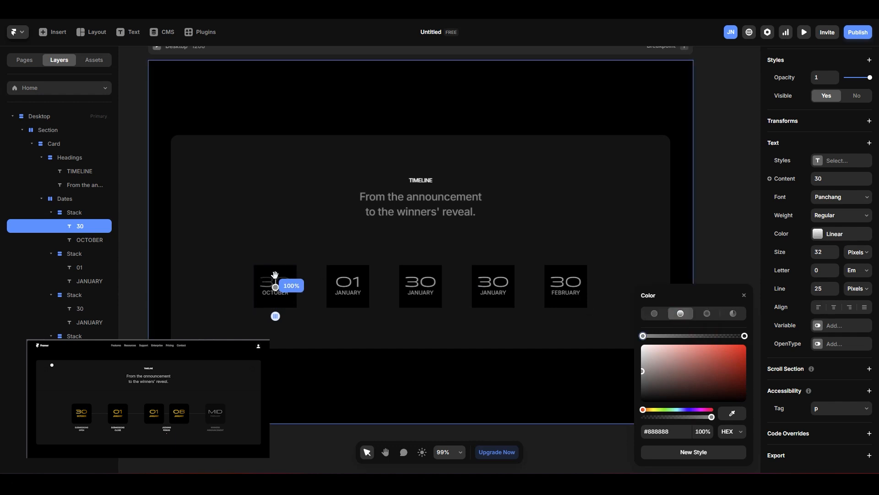
{"action": "scroll", "coordinate": [274, 283], "scroll_direction": "up", "scroll_amount": 2}
{"action": "scroll", "coordinate": [273, 283], "scroll_direction": "up", "scroll_amount": 4}
{"action": "left_click_drag", "start_coordinate": [271, 251], "coordinate": [312, 279]}
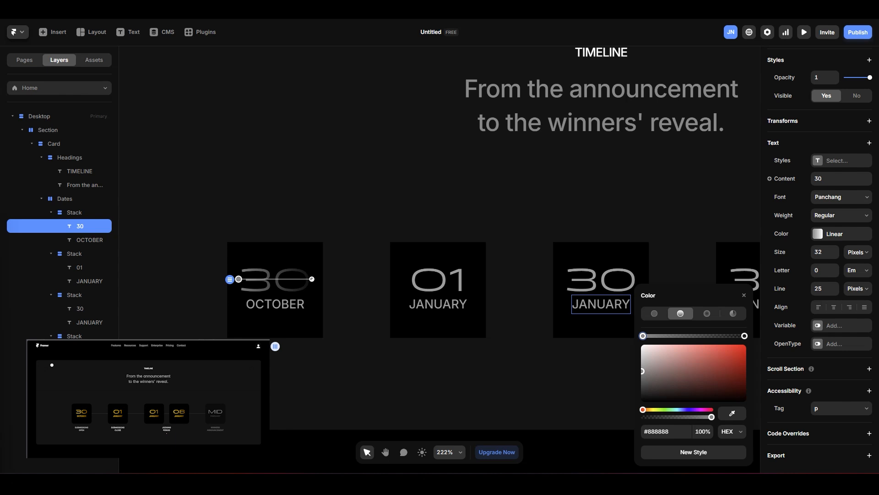
Step: Set the start stop of the number's gradient to #DCB231
{"action": "left_click", "coordinate": [667, 431]}
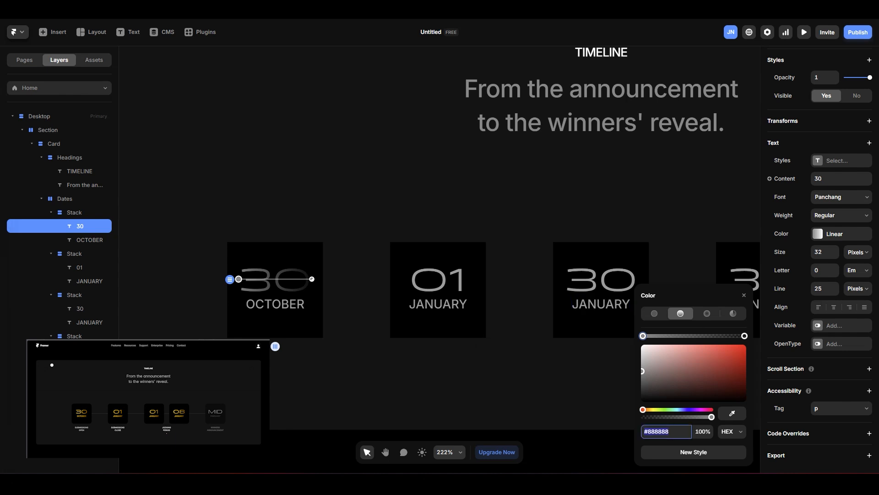
{"action": "type", "text": "DCB231"}
{"action": "key", "text": "Return"}
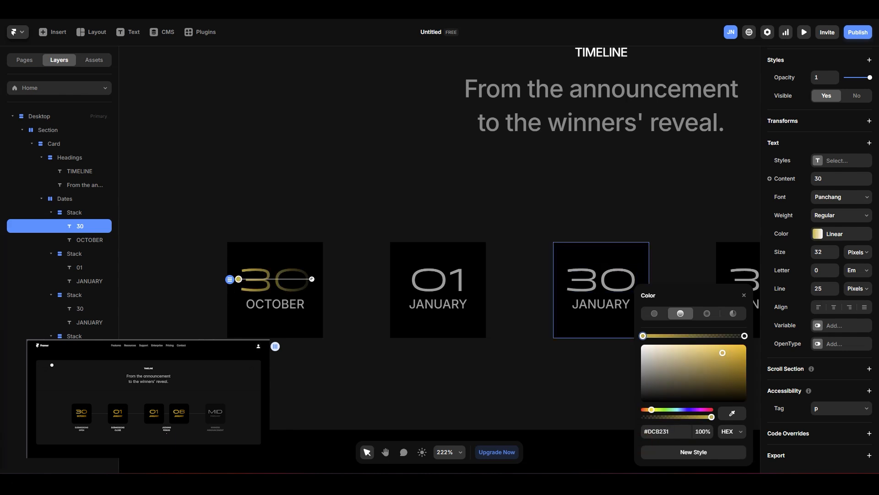
Step: Set the end stop of the number's gradient to #8F5F07 at 100% opacity
{"action": "left_click", "coordinate": [744, 336]}
{"action": "left_click", "coordinate": [652, 432]}
{"action": "type", "text": "#906007"}
{"action": "key", "text": "Return"}
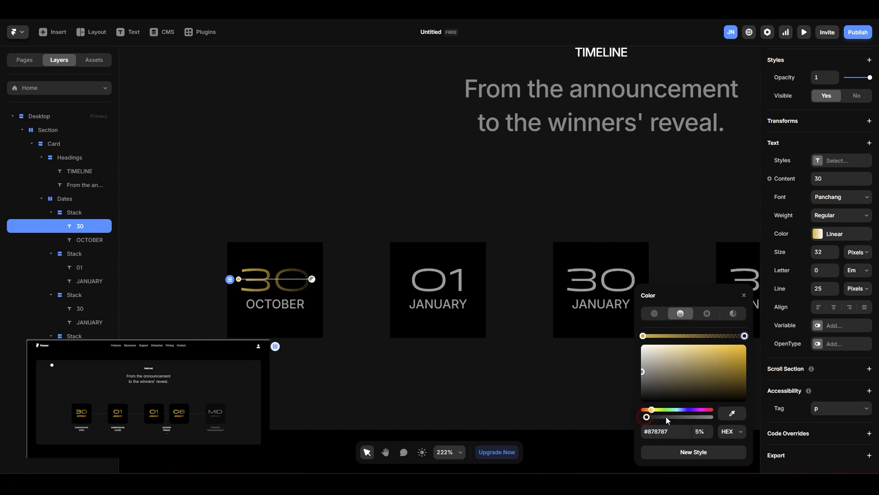
{"action": "left_click_drag", "start_coordinate": [643, 417], "coordinate": [648, 417]}
{"action": "left_click", "coordinate": [665, 432]}
{"action": "key", "text": "Return"}
{"action": "left_click", "coordinate": [660, 431]}
{"action": "type", "text": "#906007"}
{"action": "key", "text": "Return"}
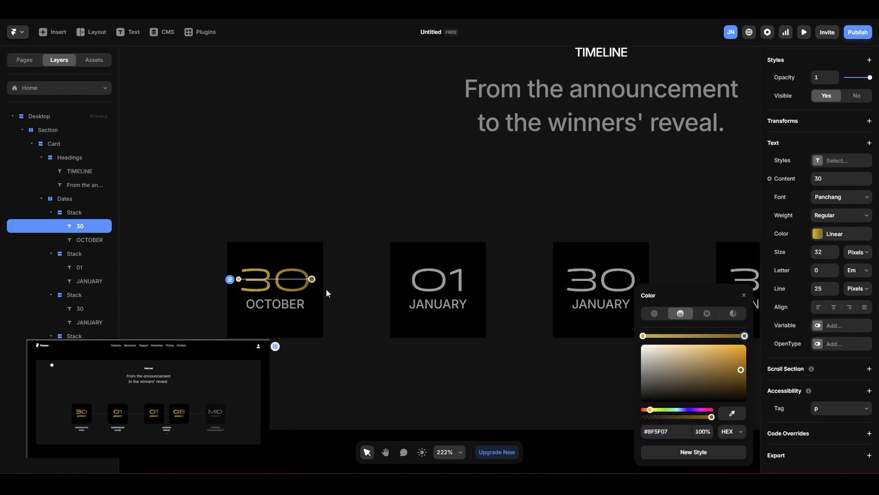
{"action": "mouse_move", "coordinate": [317, 273]}
{"action": "left_mouse_down"}
{"action": "mouse_move", "coordinate": [322, 262]}
{"action": "mouse_move", "coordinate": [278, 283]}
{"action": "mouse_move", "coordinate": [317, 275]}
{"action": "left_mouse_up"}
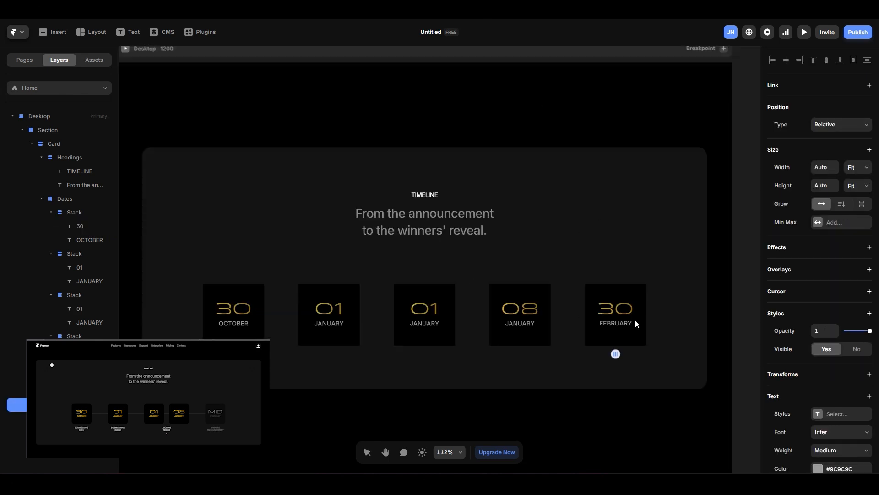
Step: Collapse the Headings and Dates layers and select the Card
{"action": "scroll", "coordinate": [424, 273], "scroll_direction": "down", "scroll_amount": 1}
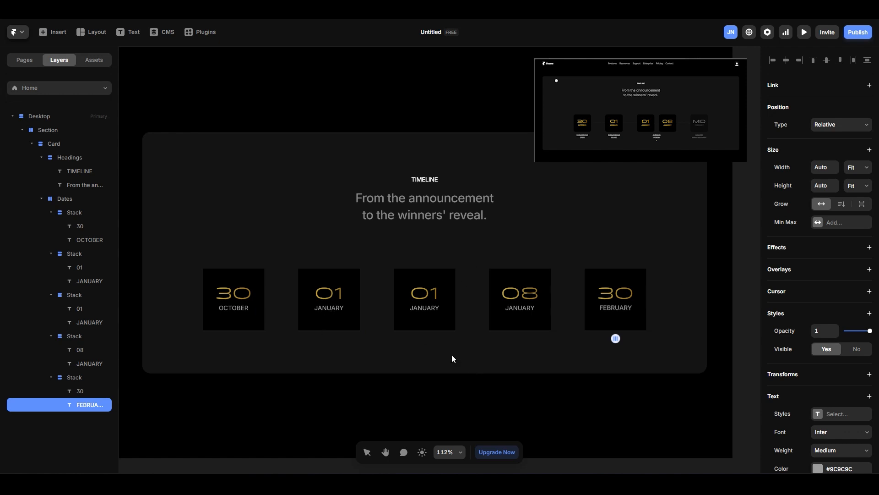
{"action": "left_click", "coordinate": [440, 245]}
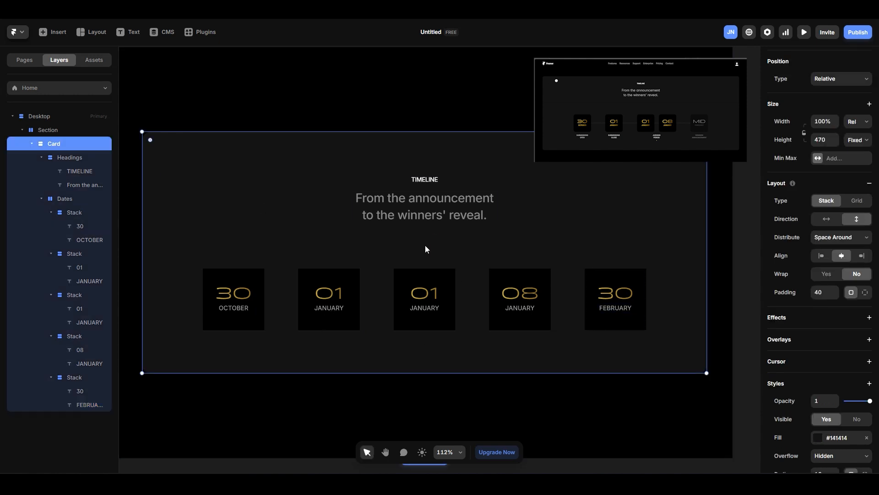
{"action": "scroll", "coordinate": [801, 318], "scroll_direction": "up", "scroll_amount": 1}
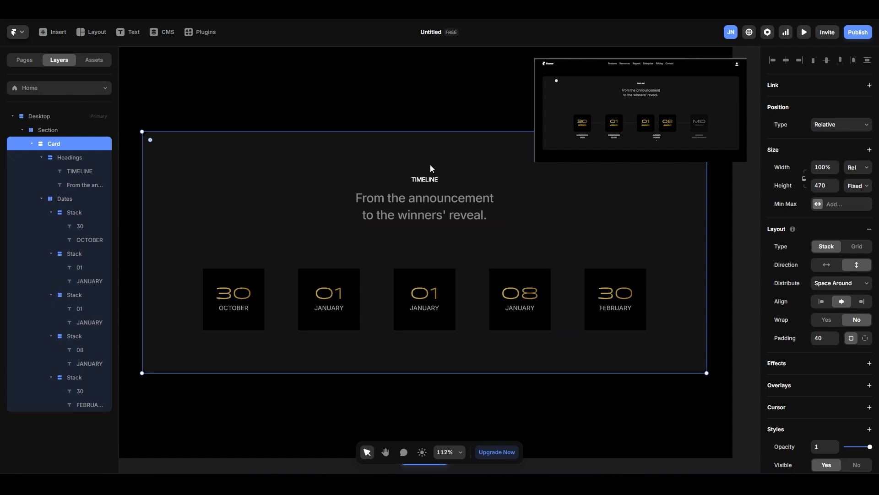
{"action": "left_click", "coordinate": [77, 157]}
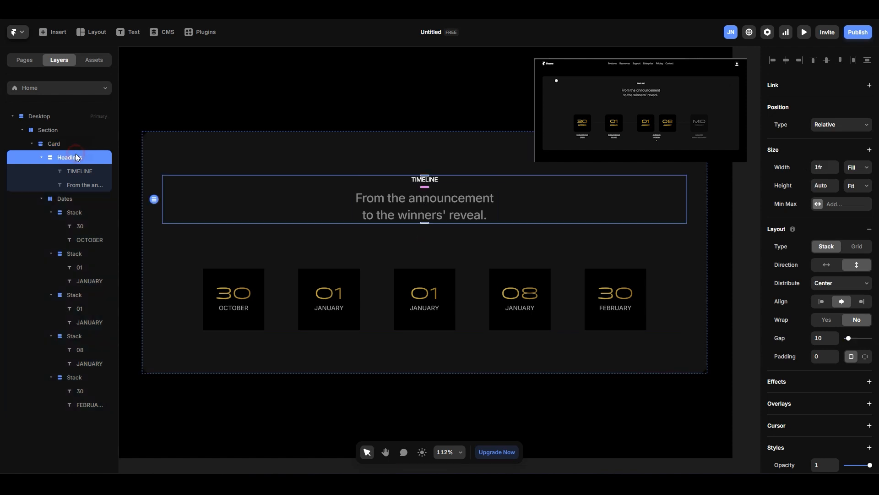
{"action": "left_click", "coordinate": [42, 157]}
{"action": "left_click", "coordinate": [320, 241]}
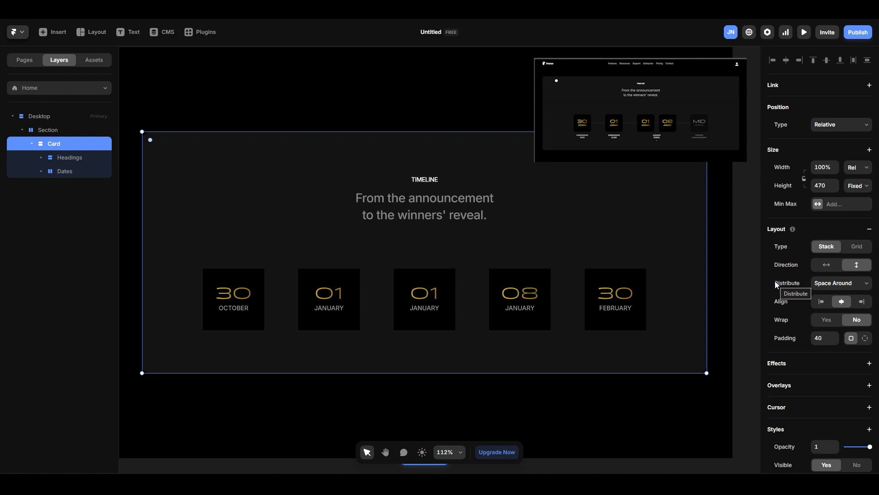
Step: Set the Dates stack's width to Fit Content and reselect the Card
{"action": "left_click", "coordinate": [188, 300]}
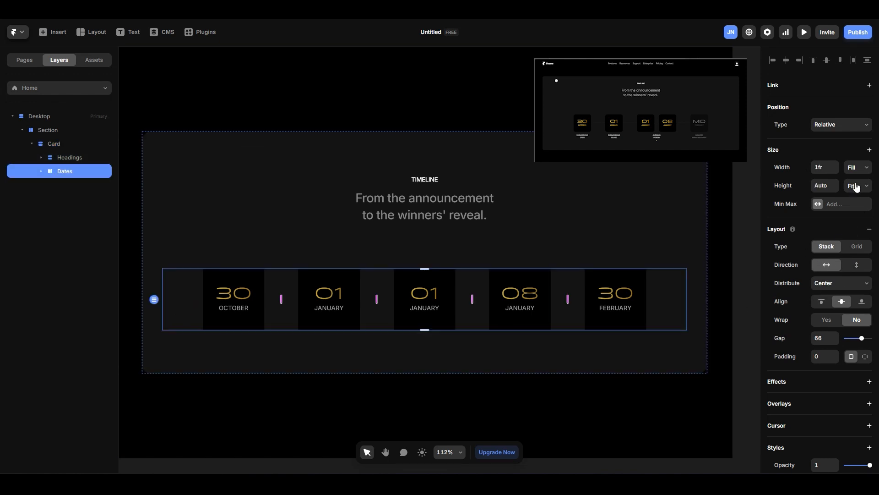
{"action": "left_click", "coordinate": [857, 168]}
{"action": "left_click", "coordinate": [864, 207]}
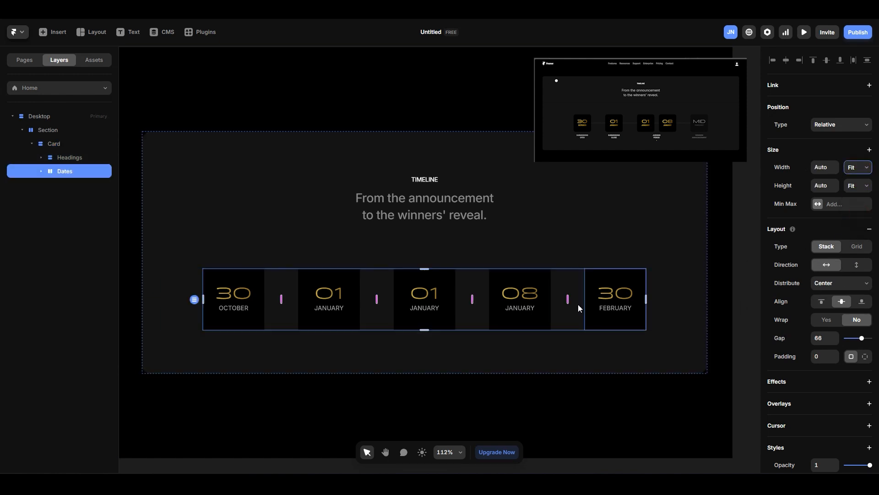
{"action": "left_click", "coordinate": [694, 246]}
{"action": "left_click", "coordinate": [534, 205]}
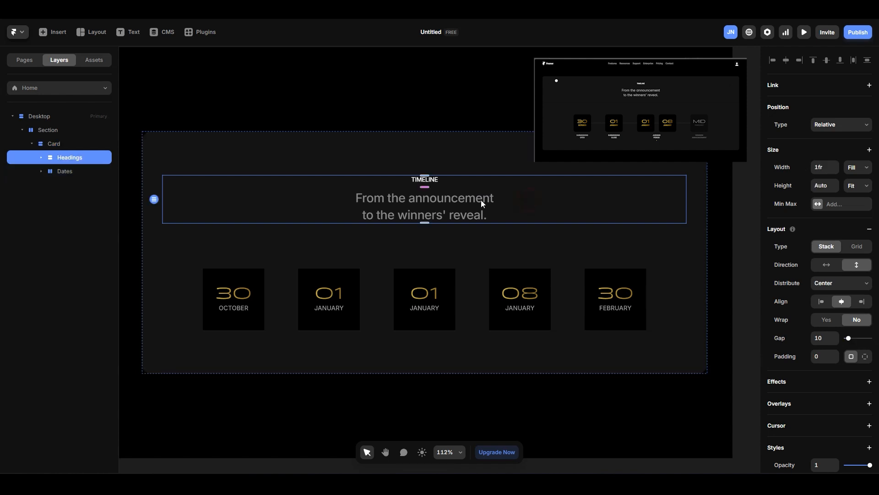
{"action": "left_click", "coordinate": [184, 328]}
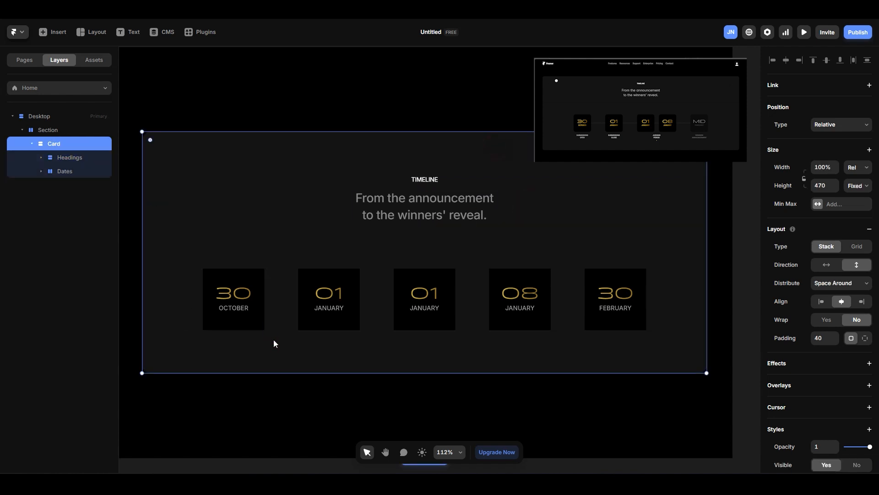
Step: Draw a thin horizontal frame about 101 wide and 2 high in the Card and select it
{"action": "key", "text": "f"}
{"action": "left_click_drag", "start_coordinate": [261, 341], "coordinate": [314, 349]}
{"action": "left_click", "coordinate": [537, 244]}
{"action": "scroll", "coordinate": [432, 247], "scroll_direction": "up", "scroll_amount": 10}
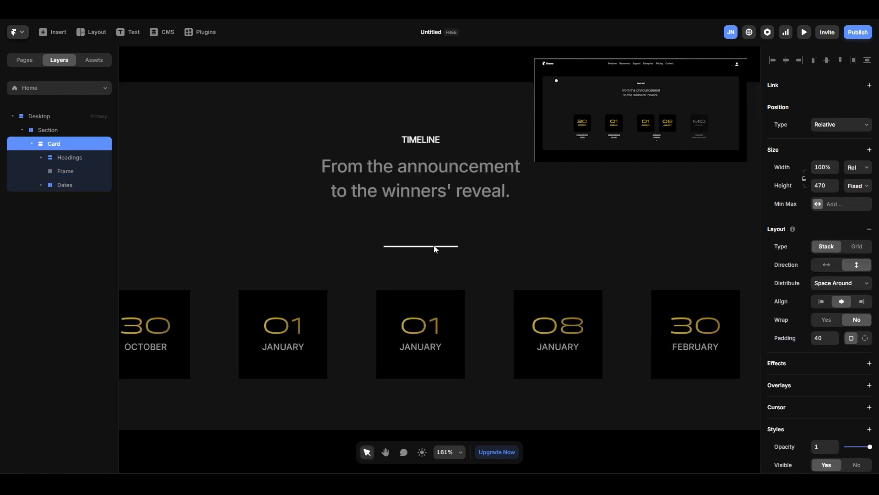
{"action": "left_click", "coordinate": [447, 244]}
{"action": "scroll", "coordinate": [832, 388], "scroll_direction": "down", "scroll_amount": 3}
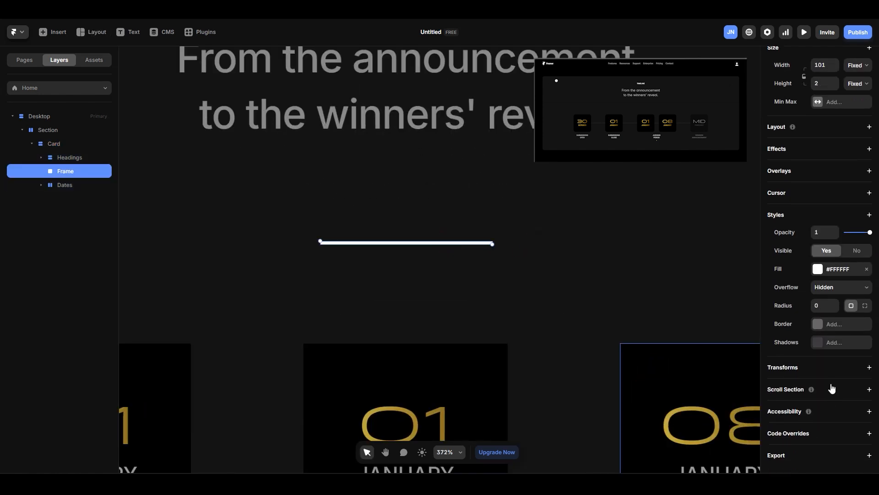
Step: Give the thin frame a dashed border and remove its white fill
{"action": "left_click", "coordinate": [819, 327]}
{"action": "left_click", "coordinate": [701, 385]}
{"action": "left_click", "coordinate": [703, 410]}
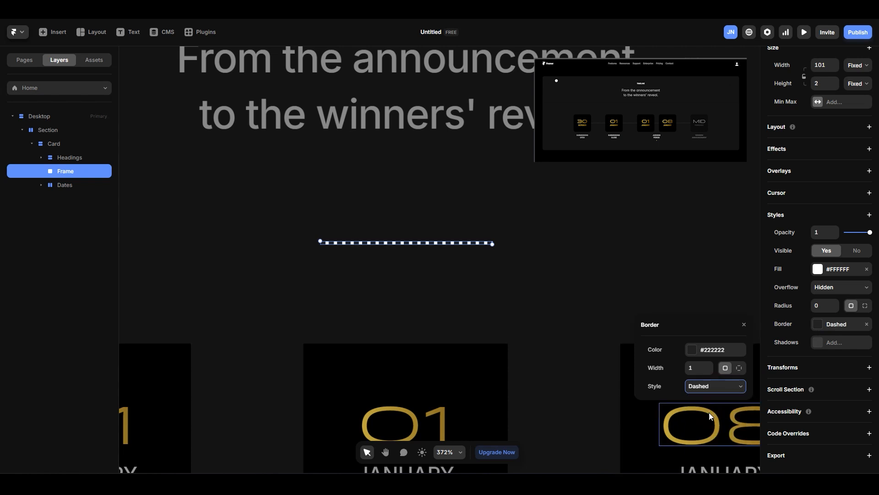
{"action": "left_click", "coordinate": [428, 245]}
{"action": "left_click", "coordinate": [456, 242]}
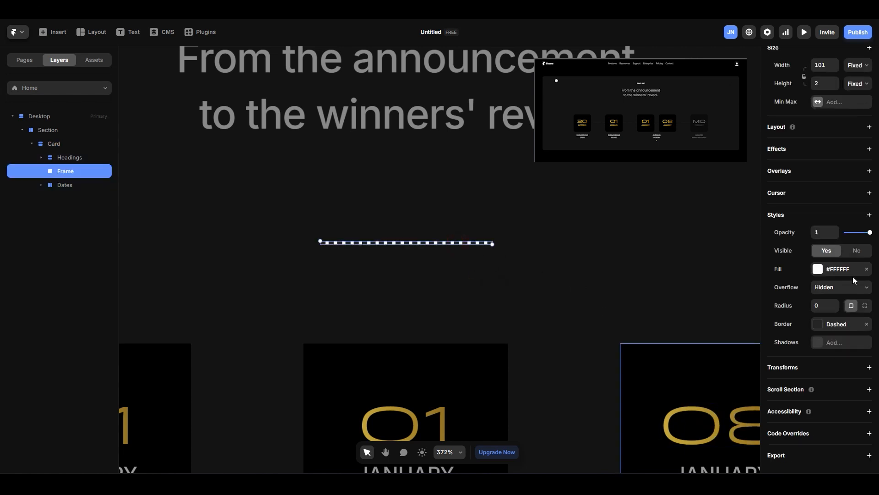
{"action": "scroll", "coordinate": [481, 276], "scroll_direction": "down", "scroll_amount": 1}
{"action": "scroll", "coordinate": [450, 228], "scroll_direction": "down", "scroll_amount": 5}
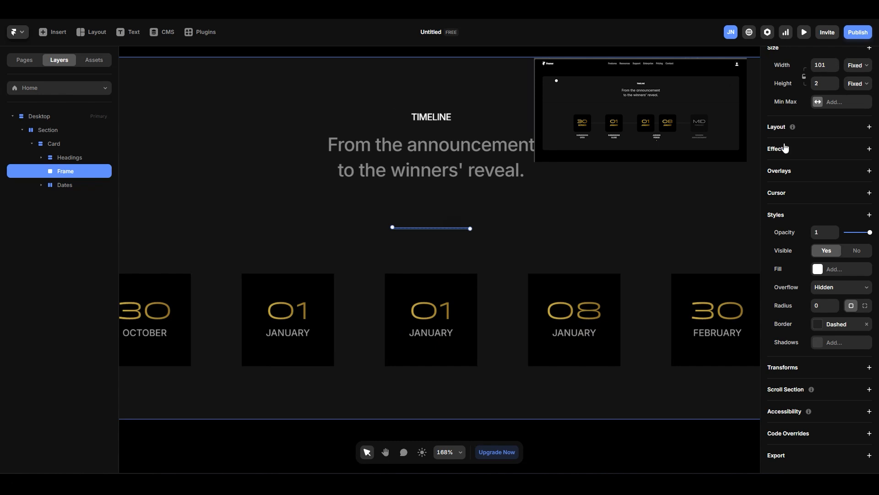
Step: Set the dashed line's position type to Absolute and move it between the OCTOBER square and the first JANUARY square
{"action": "scroll", "coordinate": [785, 148], "scroll_direction": "up", "scroll_amount": 3}
{"action": "left_click", "coordinate": [856, 129]}
{"action": "left_click", "coordinate": [829, 147]}
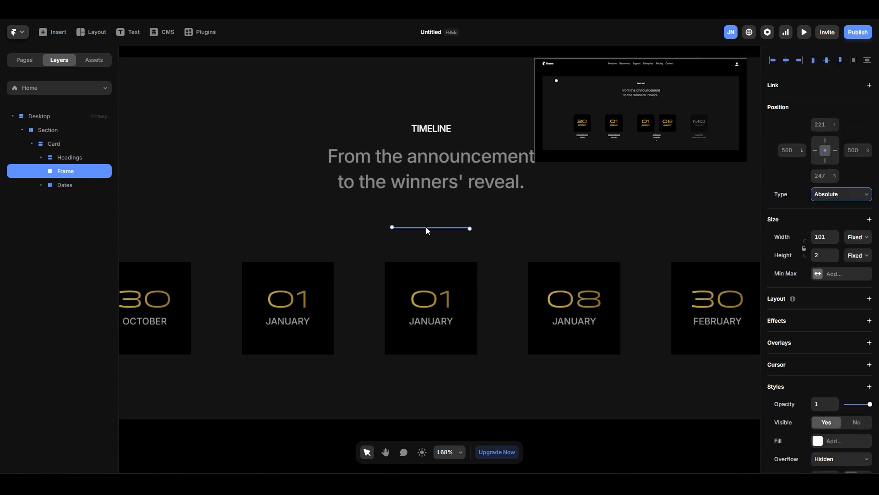
{"action": "left_click_drag", "start_coordinate": [427, 224], "coordinate": [327, 287]}
{"action": "key", "text": "ctrl+z"}
{"action": "left_click", "coordinate": [413, 228]}
{"action": "left_click_drag", "start_coordinate": [400, 228], "coordinate": [198, 306]}
{"action": "scroll", "coordinate": [242, 293], "scroll_direction": "down", "scroll_amount": 1}
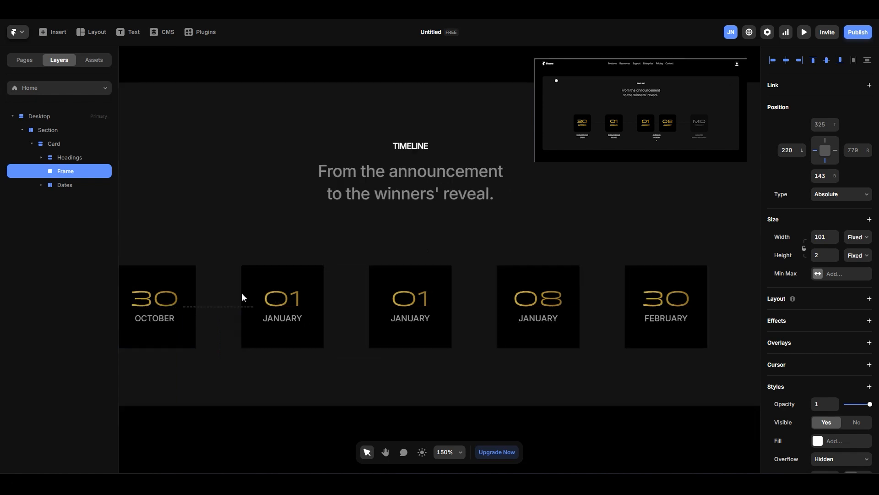
Step: Adjust the dashed line to about 197 from the Card's left edge so it bridges the gap after the OCTOBER square
{"action": "scroll", "coordinate": [247, 295], "scroll_direction": "down", "scroll_amount": 1}
{"action": "left_click", "coordinate": [334, 378]}
{"action": "left_click", "coordinate": [217, 324]}
{"action": "left_click_drag", "start_coordinate": [333, 305], "coordinate": [343, 303]}
{"action": "left_click", "coordinate": [224, 305]}
{"action": "left_click_drag", "start_coordinate": [223, 306], "coordinate": [211, 304]}
{"action": "right_click", "coordinate": [219, 304]}
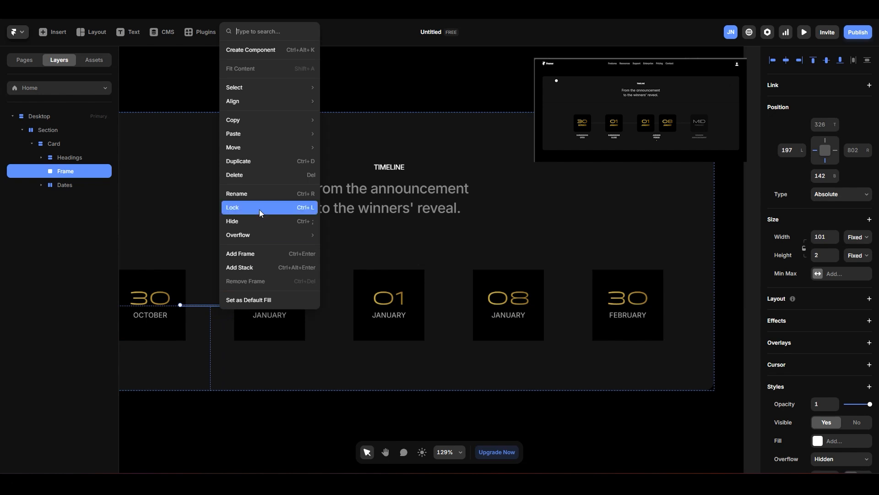
{"action": "left_click", "coordinate": [478, 365]}
{"action": "scroll", "coordinate": [857, 399], "scroll_direction": "down", "scroll_amount": 3}
{"action": "left_click", "coordinate": [237, 351]}
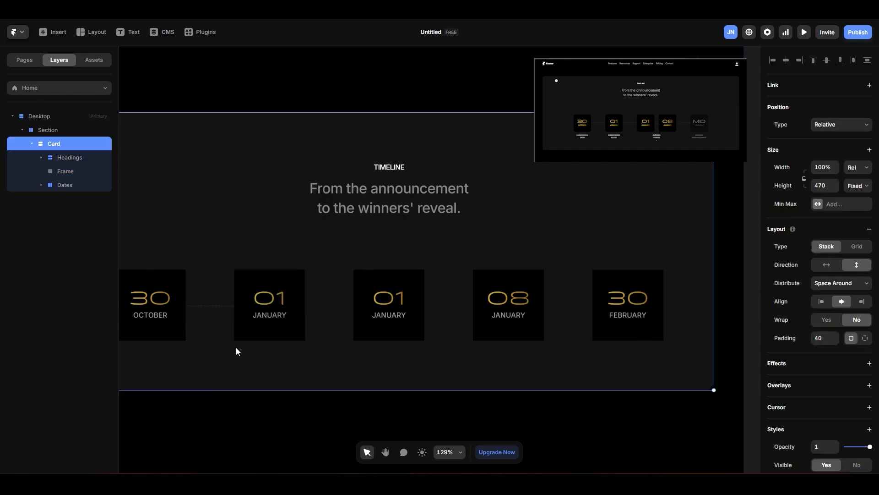
{"action": "scroll", "coordinate": [196, 341], "scroll_direction": "down", "scroll_amount": 5}
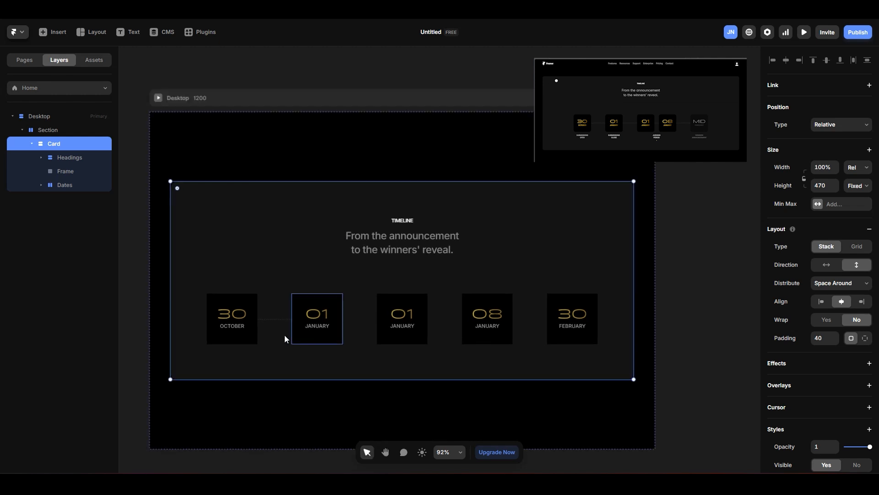
Step: Stretch the dashed line to a width of about 793, reaching from the OCTOBER square to the FEBRUARY square
{"action": "left_click", "coordinate": [284, 320]}
{"action": "left_click", "coordinate": [63, 171]}
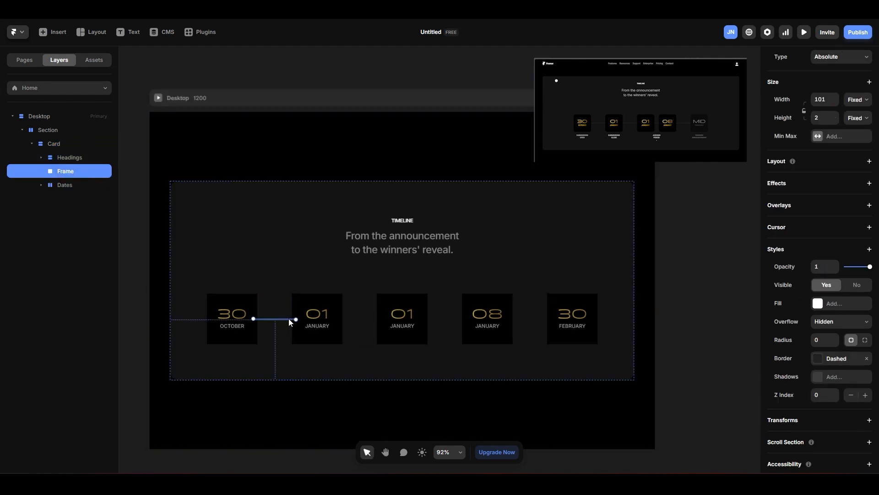
{"action": "left_click_drag", "start_coordinate": [296, 319], "coordinate": [593, 319]}
{"action": "left_click", "coordinate": [732, 286]}
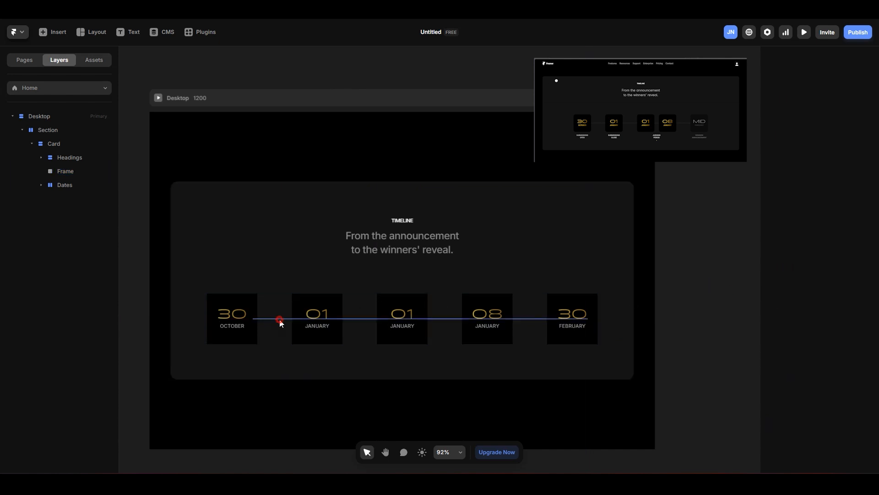
Step: Set the dashed line's height to 1
{"action": "left_click", "coordinate": [280, 319]}
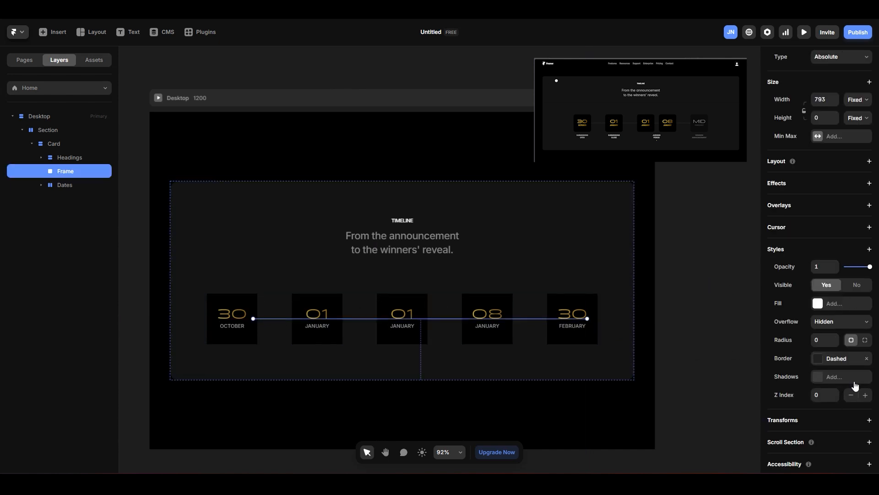
{"action": "left_click", "coordinate": [657, 328]}
{"action": "key", "text": "shift+1"}
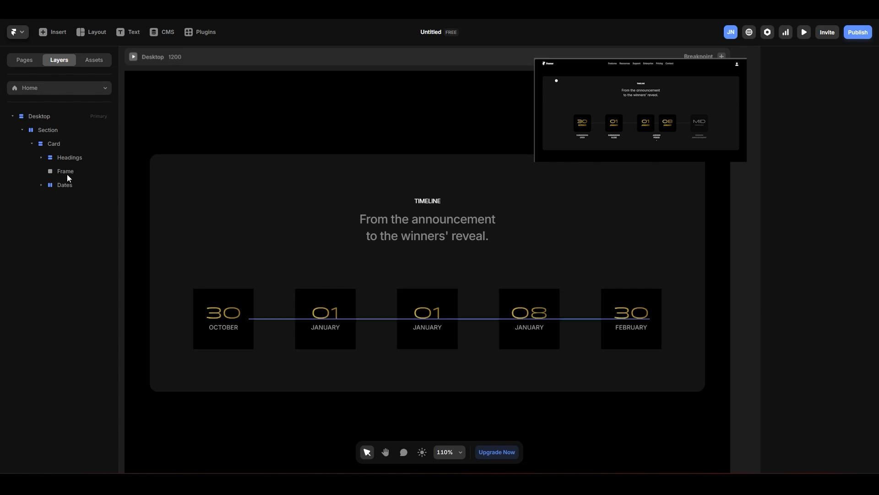
{"action": "left_click", "coordinate": [65, 174]}
{"action": "scroll", "coordinate": [836, 199], "scroll_direction": "up", "scroll_amount": 2}
{"action": "left_click", "coordinate": [836, 206]}
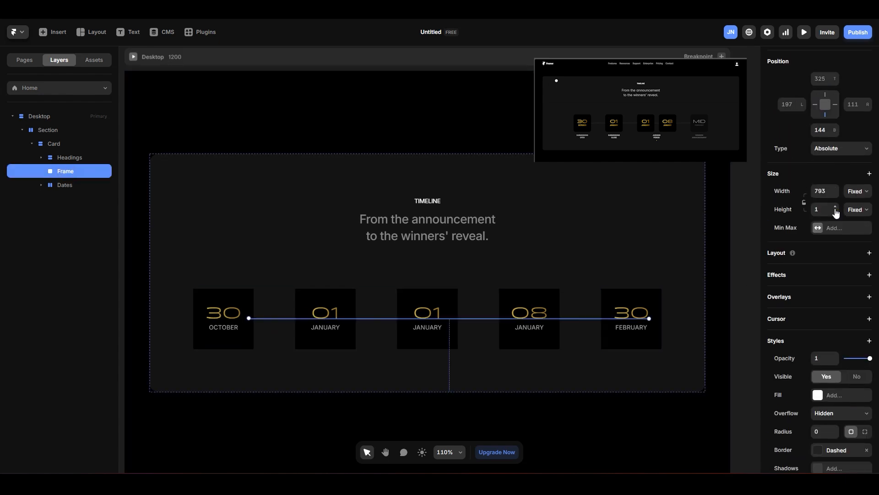
{"action": "left_click", "coordinate": [726, 293]}
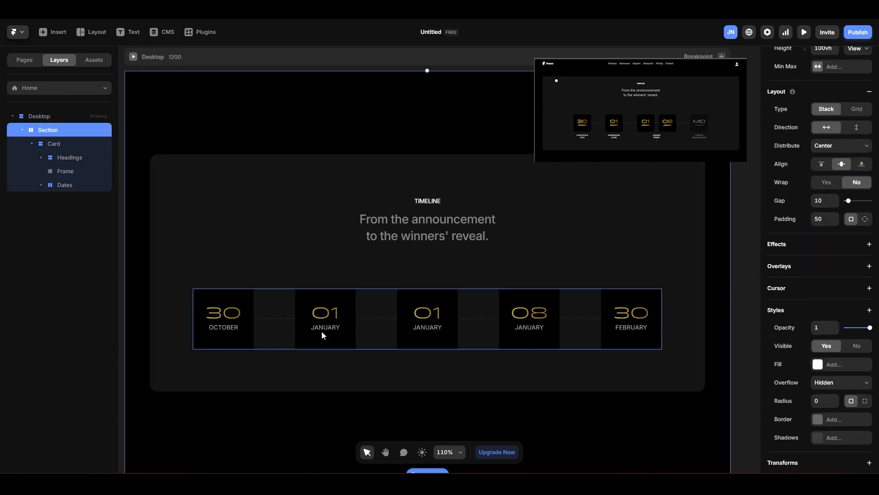
Step: Round the corners of all five date squares with a radius of 12
{"action": "left_click", "coordinate": [222, 302]}
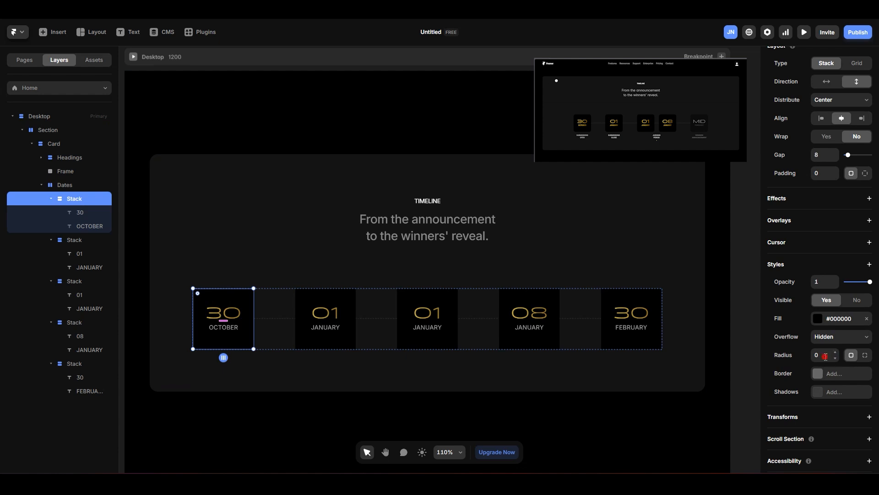
{"action": "left_click", "coordinate": [281, 388]}
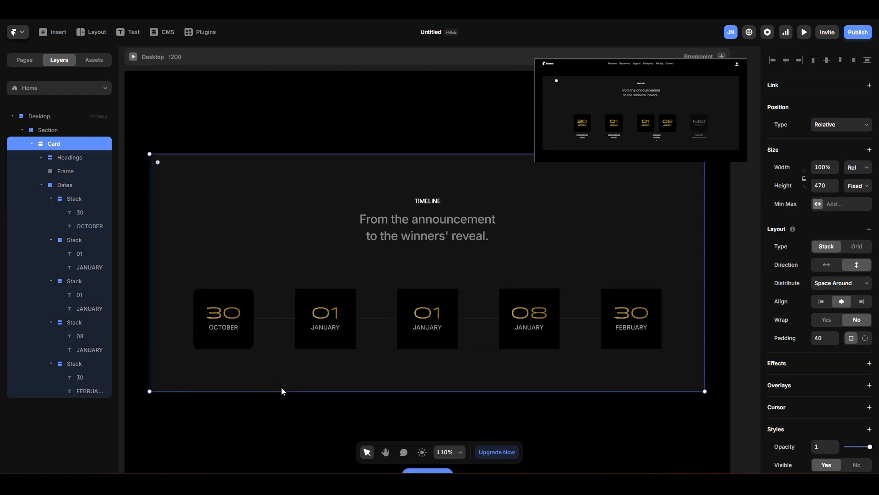
{"action": "left_click", "coordinate": [316, 331]}
{"action": "left_click", "coordinate": [329, 344]}
{"action": "scroll", "coordinate": [819, 403], "scroll_direction": "down", "scroll_amount": 4}
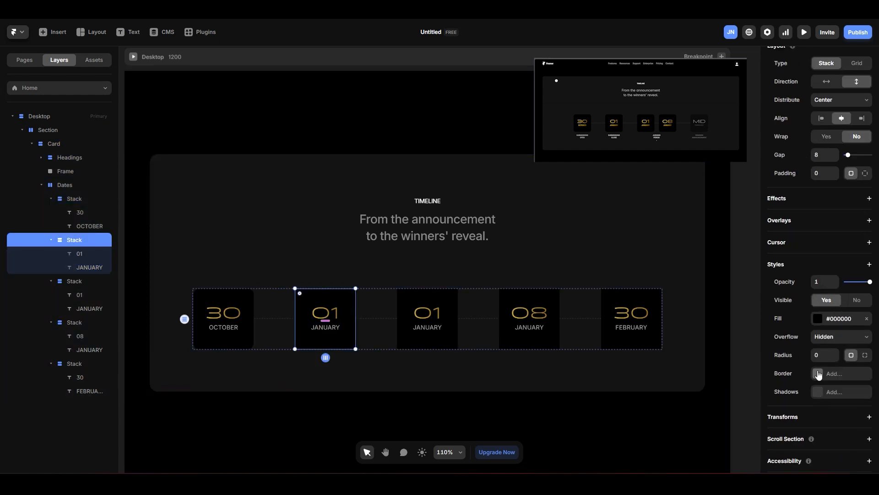
{"action": "left_click", "coordinate": [427, 302]}
{"action": "scroll", "coordinate": [841, 391], "scroll_direction": "down", "scroll_amount": 4}
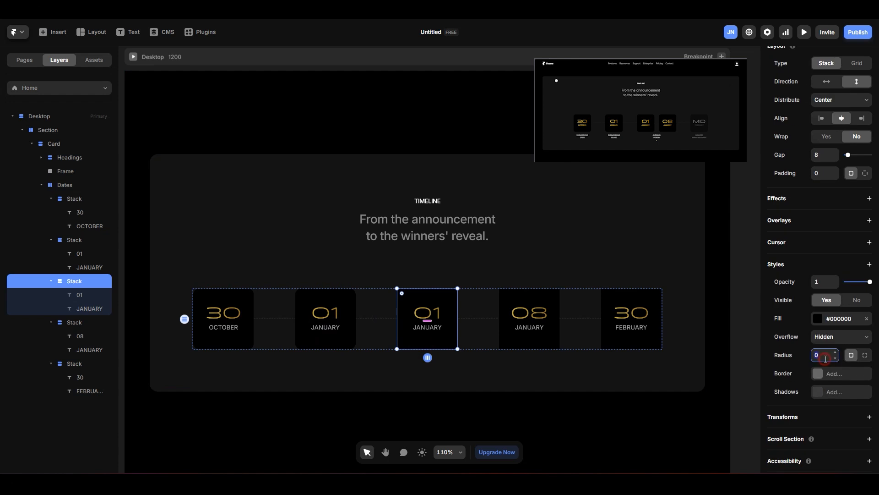
{"action": "left_click", "coordinate": [531, 340]}
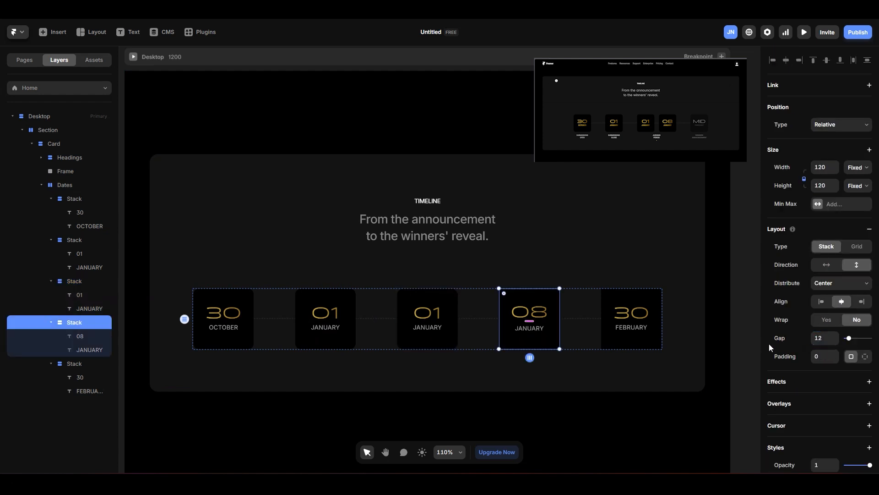
{"action": "scroll", "coordinate": [779, 352], "scroll_direction": "down", "scroll_amount": 4}
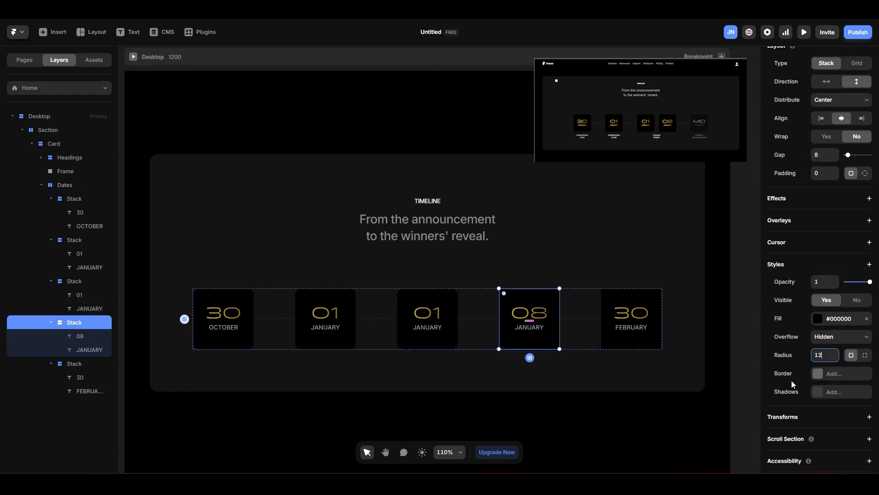
{"action": "left_click", "coordinate": [641, 348]}
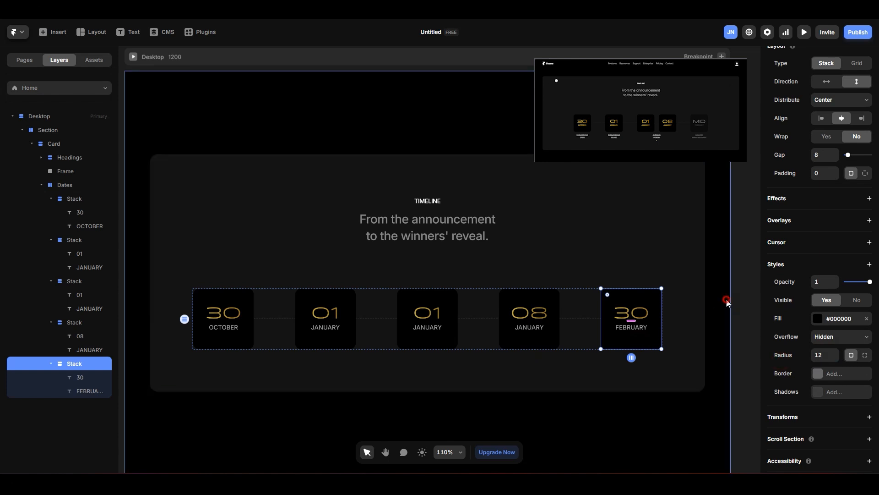
{"action": "left_click", "coordinate": [728, 302]}
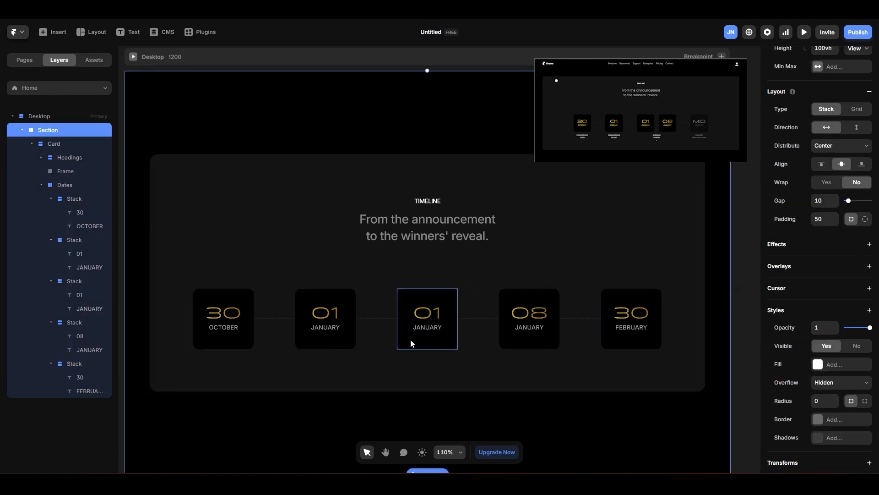
Step: Group the "01 JANUARY" square in the middle and the "08 JANUARY" square into a new stack
{"action": "left_click", "coordinate": [440, 345]}
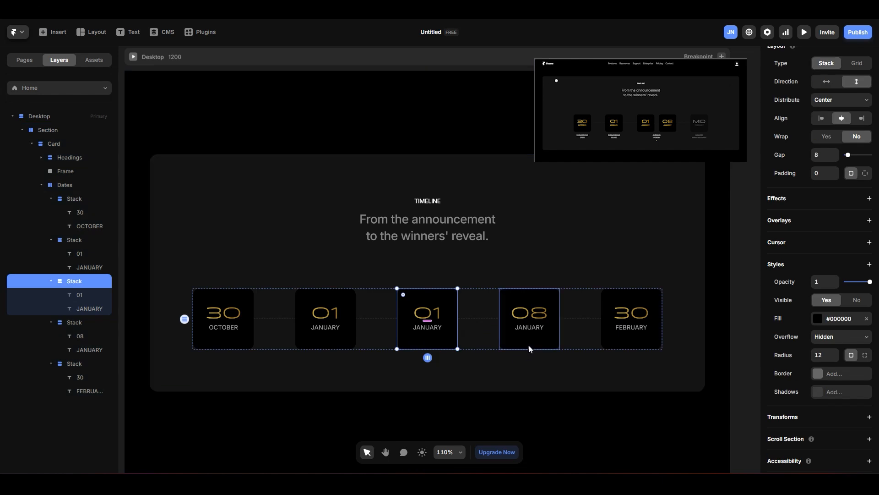
{"action": "left_click", "coordinate": [528, 345], "text": "shift"}
{"action": "key", "text": "ctrl+Return"}
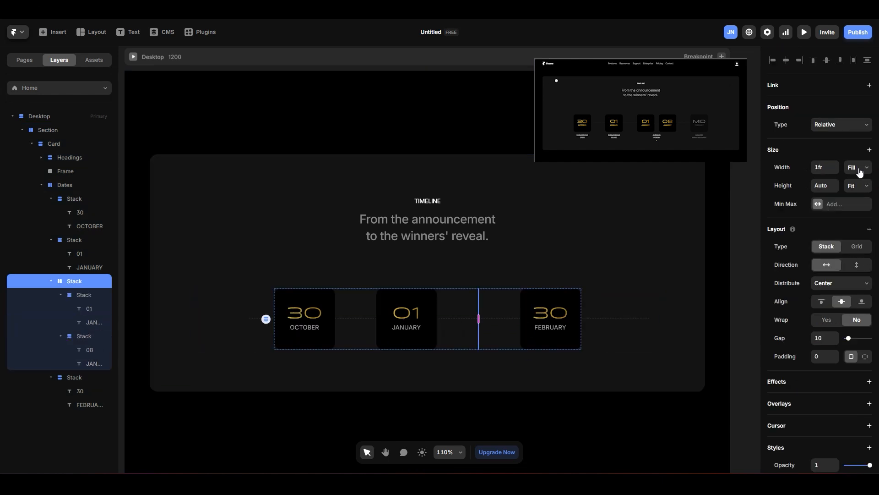
Step: Set the new stack's width to Fit Content so it wraps both grouped January squares
{"action": "left_click", "coordinate": [862, 188]}
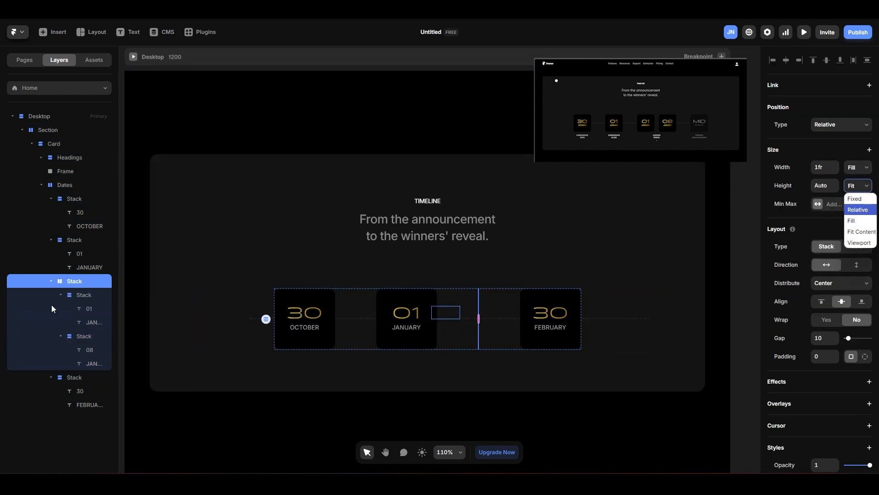
{"action": "left_click", "coordinate": [79, 298]}
{"action": "left_click", "coordinate": [83, 337]}
{"action": "left_click", "coordinate": [83, 283]}
{"action": "left_click", "coordinate": [858, 167]}
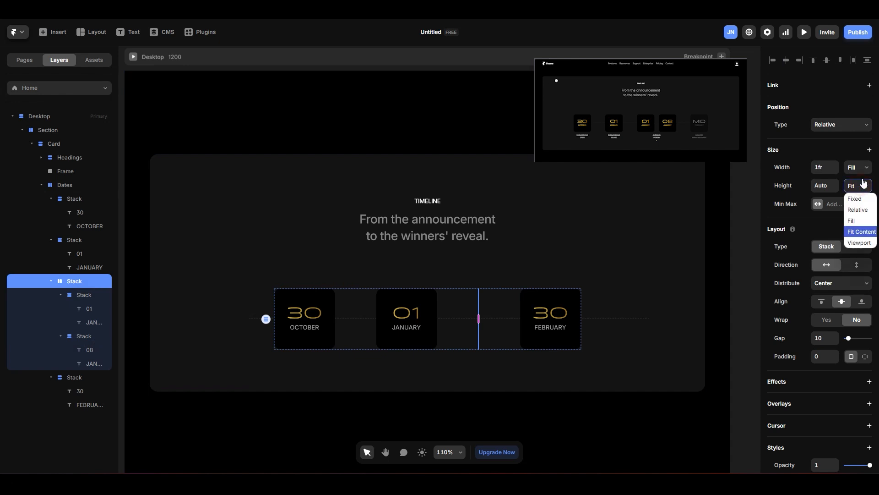
{"action": "left_click", "coordinate": [856, 178]}
{"action": "left_click_drag", "start_coordinate": [489, 318], "coordinate": [625, 321]}
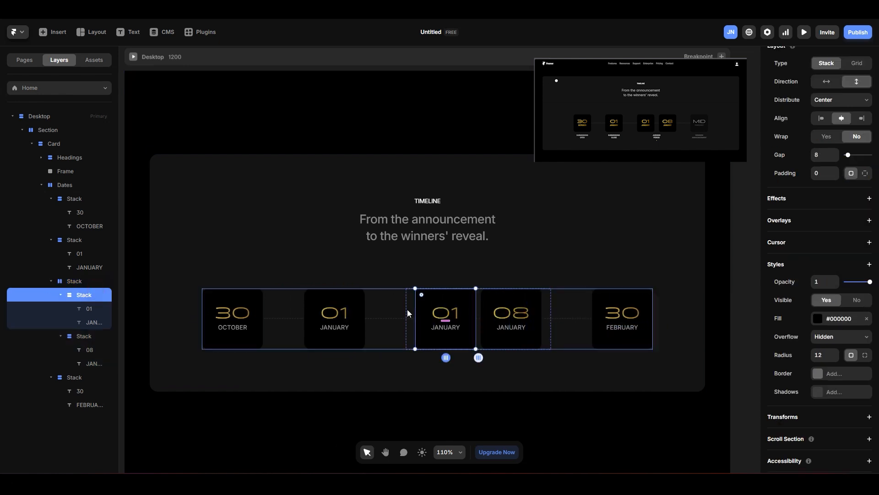
{"action": "left_click", "coordinate": [857, 167]}
{"action": "left_click", "coordinate": [856, 205]}
Step: Widen the gap between the two grouped January squares to about 33
{"action": "left_click_drag", "start_coordinate": [478, 318], "coordinate": [500, 328]}
{"action": "left_click", "coordinate": [720, 241]}
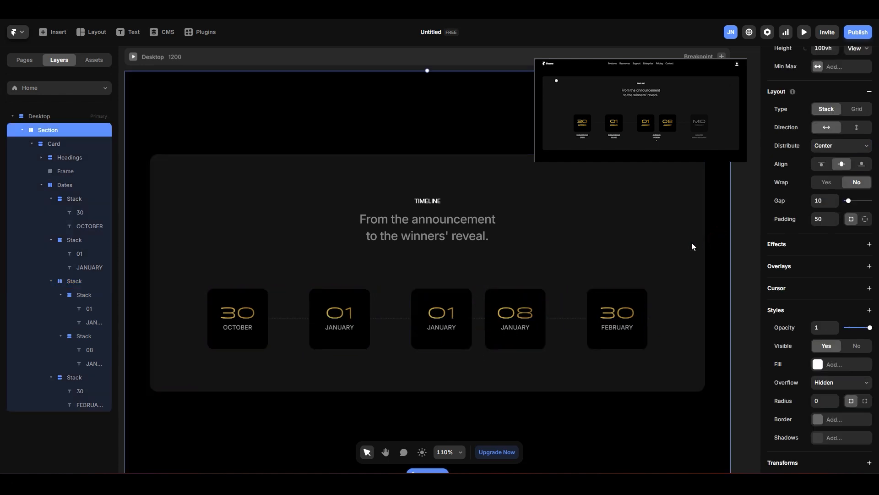
{"action": "left_click", "coordinate": [476, 338]}
{"action": "left_click_drag", "start_coordinate": [478, 341], "coordinate": [484, 346]}
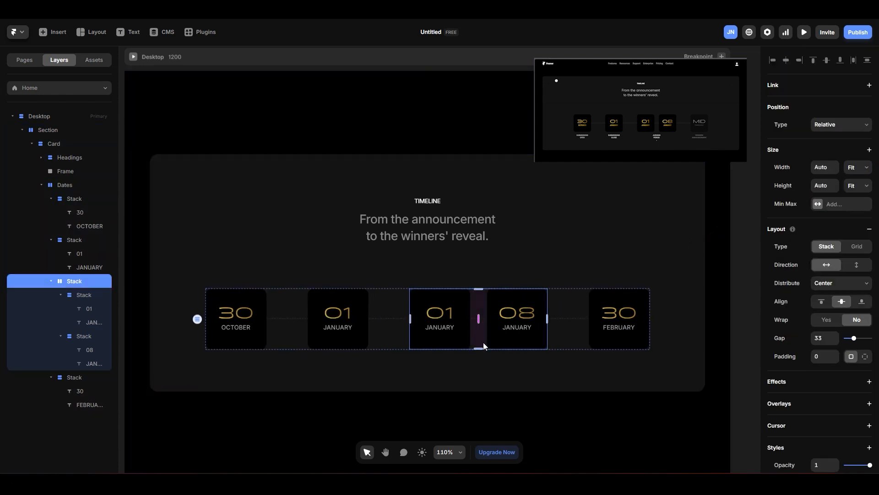
Step: Draw a thin connector frame about 102 by 2 inside the card and give it a solid border
{"action": "left_click", "coordinate": [484, 324]}
{"action": "key", "text": "f"}
{"action": "left_click_drag", "start_coordinate": [450, 268], "coordinate": [500, 268]}
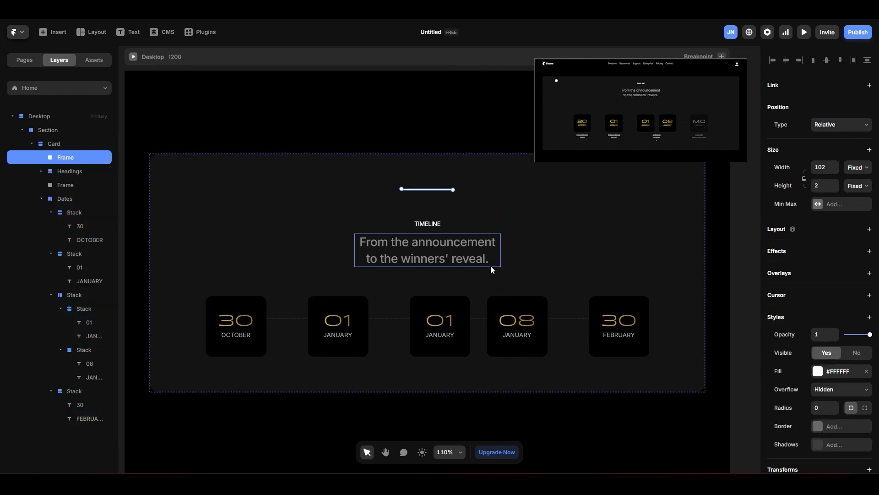
{"action": "scroll", "coordinate": [771, 332], "scroll_direction": "down", "scroll_amount": 2}
{"action": "left_click", "coordinate": [830, 282]}
{"action": "left_click", "coordinate": [819, 338]}
{"action": "left_click", "coordinate": [490, 128]}
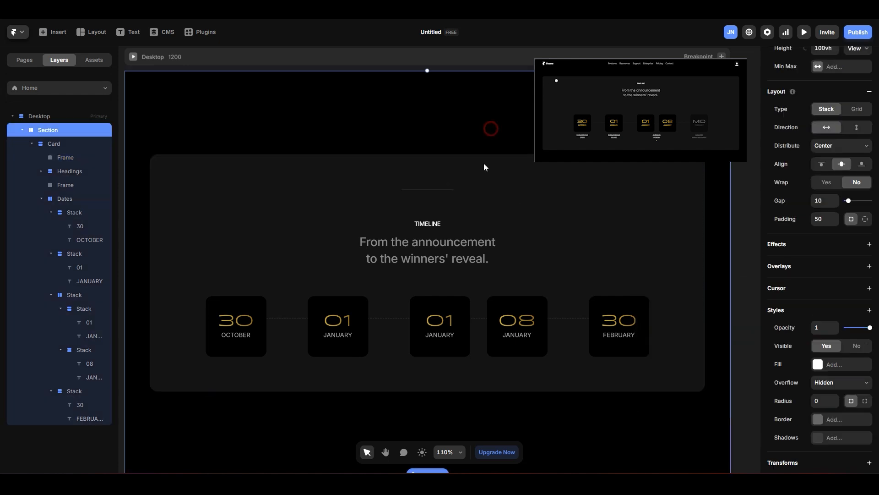
Step: Set the short connector's position type to Absolute and place it across the gap between the two grouped January squares
{"action": "left_click", "coordinate": [438, 189]}
{"action": "scroll", "coordinate": [845, 138], "scroll_direction": "up", "scroll_amount": 2}
{"action": "left_click", "coordinate": [844, 125]}
{"action": "left_click", "coordinate": [827, 137]}
{"action": "left_click", "coordinate": [465, 240]}
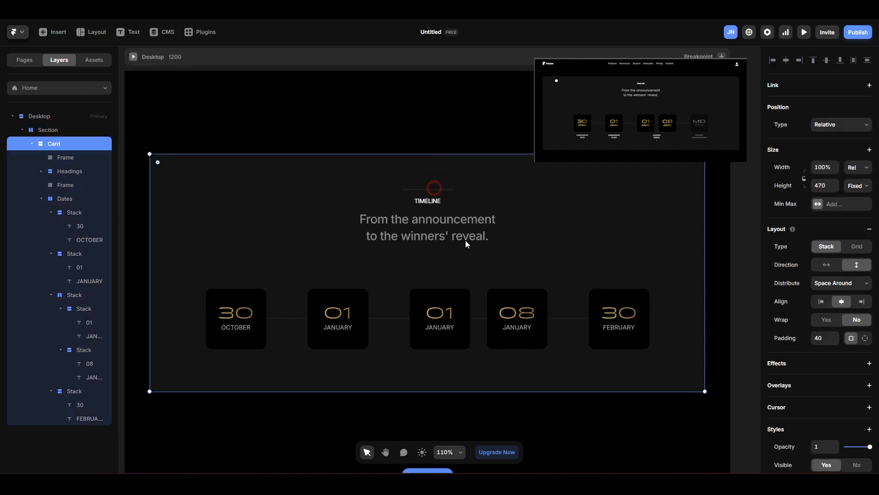
{"action": "left_click_drag", "start_coordinate": [432, 189], "coordinate": [486, 319]}
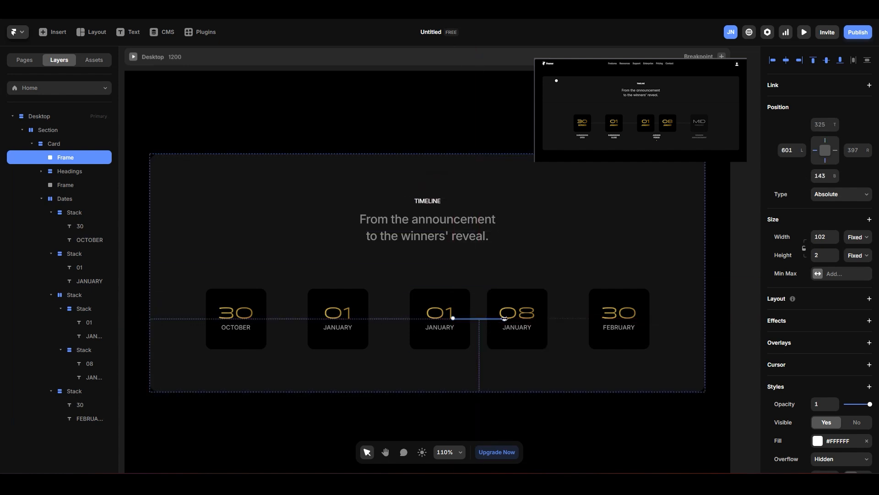
{"action": "scroll", "coordinate": [795, 354], "scroll_direction": "down", "scroll_amount": 4}
{"action": "left_click", "coordinate": [731, 212]}
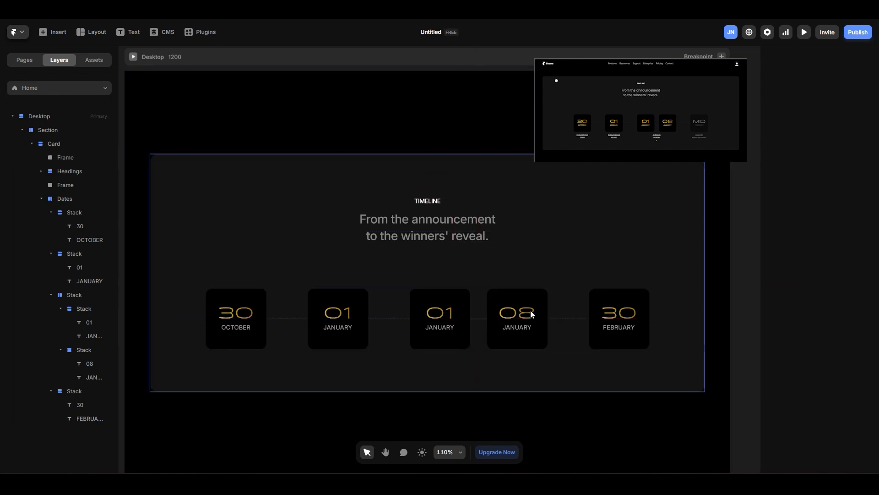
Step: Move the short connector's layer into the grouped January stack, ahead of both squares so it sits behind them
{"action": "scroll", "coordinate": [476, 323], "scroll_direction": "up", "scroll_amount": 5}
{"action": "scroll", "coordinate": [482, 320], "scroll_direction": "up", "scroll_amount": 1}
{"action": "left_click", "coordinate": [481, 320]}
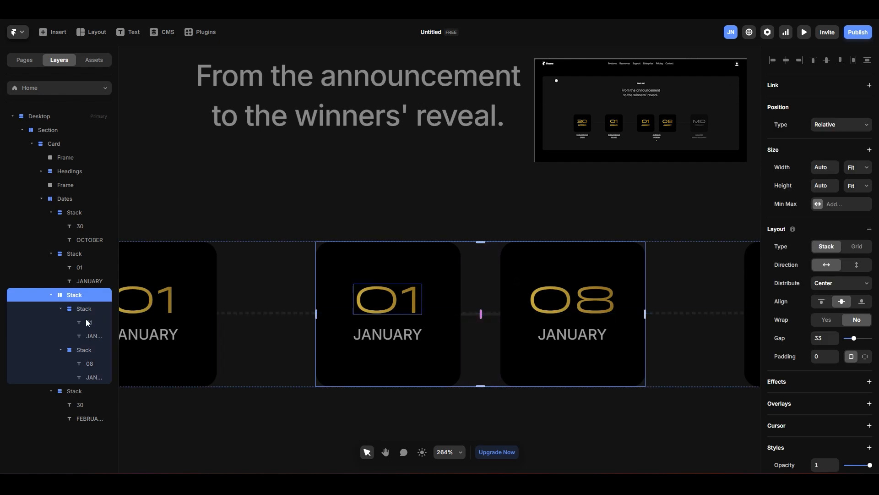
{"action": "left_click", "coordinate": [70, 158]}
{"action": "left_click_drag", "start_coordinate": [85, 273], "coordinate": [87, 302]}
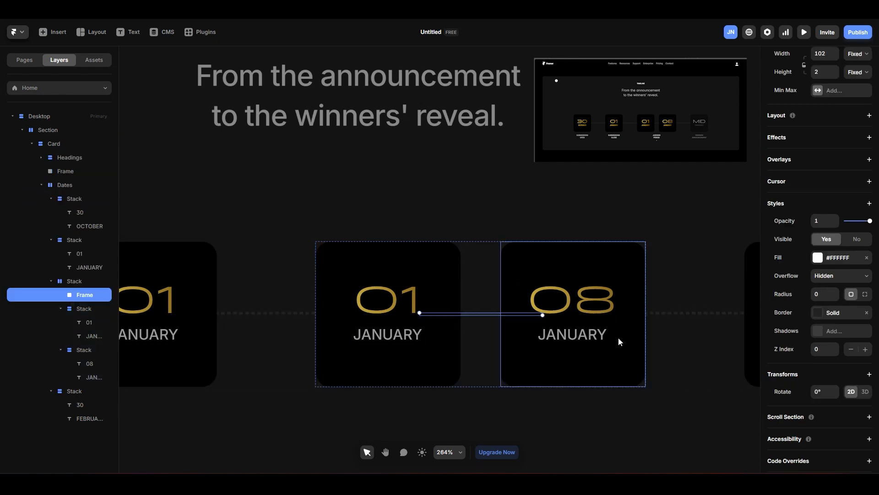
{"action": "left_click", "coordinate": [724, 390]}
{"action": "left_click", "coordinate": [479, 314]}
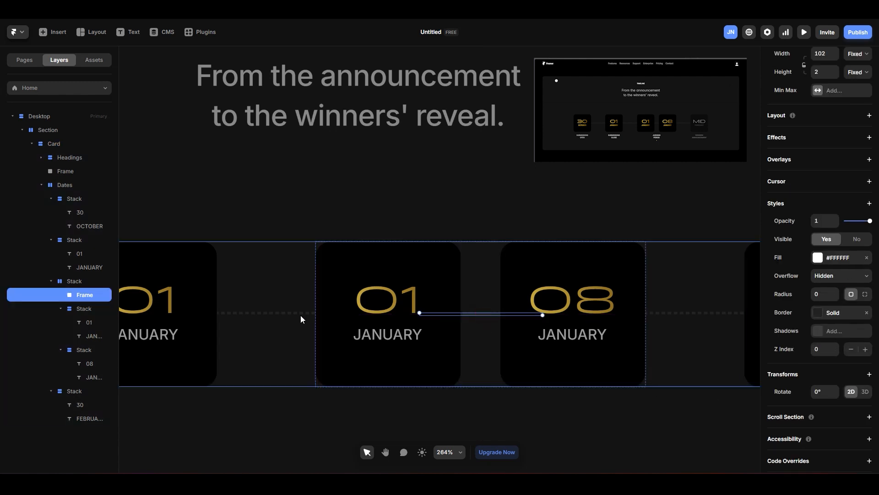
{"action": "left_click", "coordinate": [301, 312]}
{"action": "left_click", "coordinate": [492, 326]}
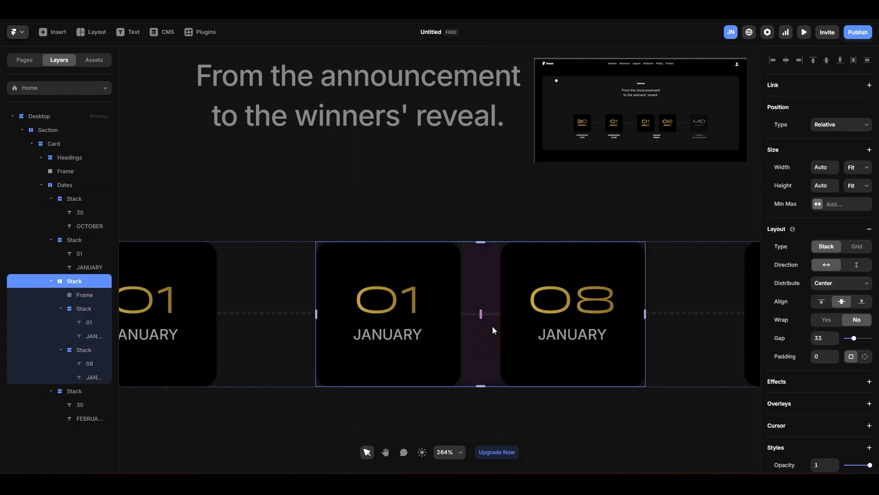
{"action": "left_click", "coordinate": [493, 314]}
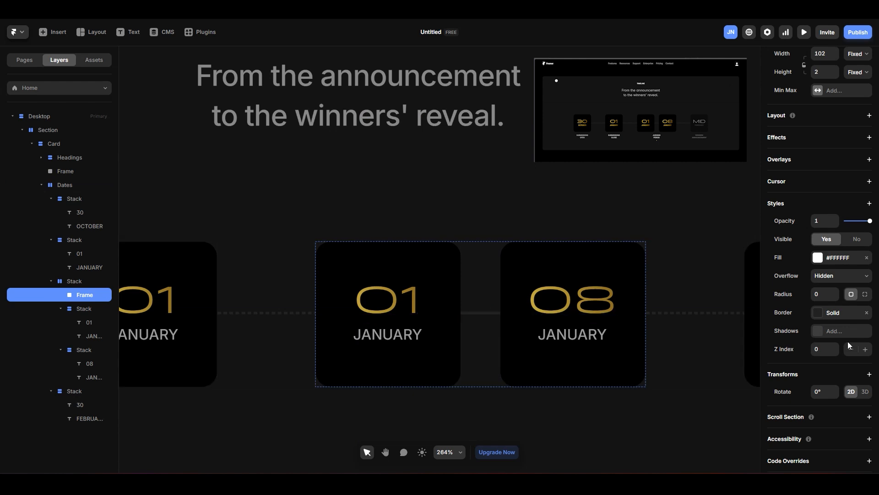
{"action": "left_click", "coordinate": [715, 419]}
{"action": "scroll", "coordinate": [610, 365], "scroll_direction": "down", "scroll_amount": 5}
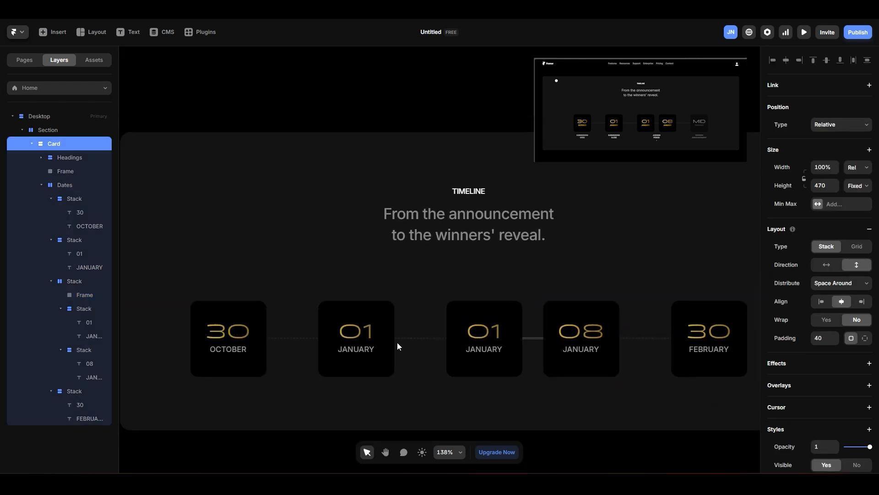
{"action": "scroll", "coordinate": [397, 346], "scroll_direction": "down", "scroll_amount": 3}
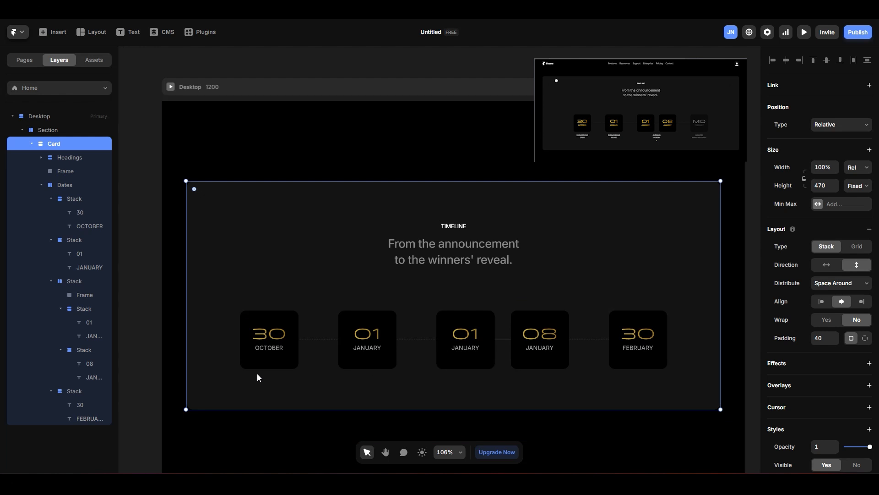
Step: Add a SUBMISSIONS OPEN caption on two lines beneath the date row, reusing the style of the month labels
{"action": "double_click", "coordinate": [264, 362]}
{"action": "left_click", "coordinate": [260, 384]}
{"action": "left_click_drag", "start_coordinate": [275, 377], "coordinate": [291, 349]}
{"action": "double_click", "coordinate": [448, 372]}
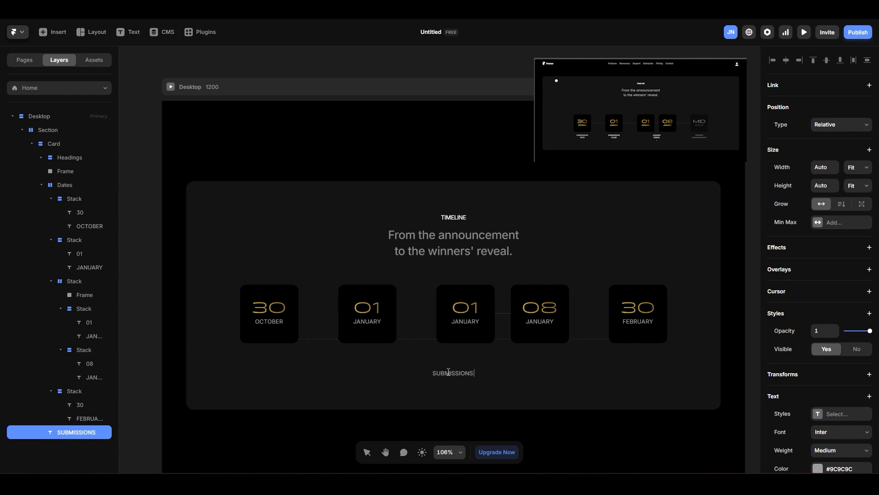
{"action": "key", "text": "Return"}
{"action": "type", "text": "OPEN"}
{"action": "left_click", "coordinate": [568, 381]}
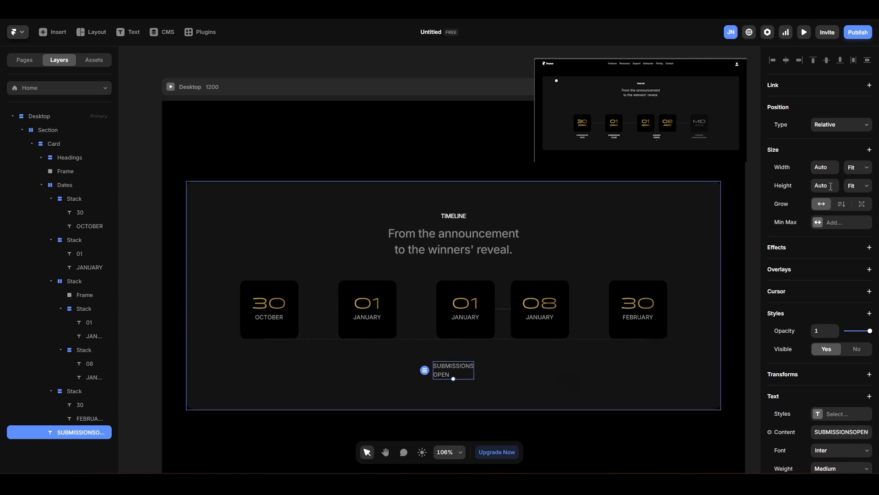
Step: Centre-align the text of the SUBMISSIONS OPEN caption
{"action": "scroll", "coordinate": [833, 335], "scroll_direction": "down", "scroll_amount": 3}
{"action": "scroll", "coordinate": [833, 336], "scroll_direction": "up", "scroll_amount": 1}
{"action": "scroll", "coordinate": [832, 362], "scroll_direction": "down", "scroll_amount": 3}
{"action": "left_click", "coordinate": [493, 381]}
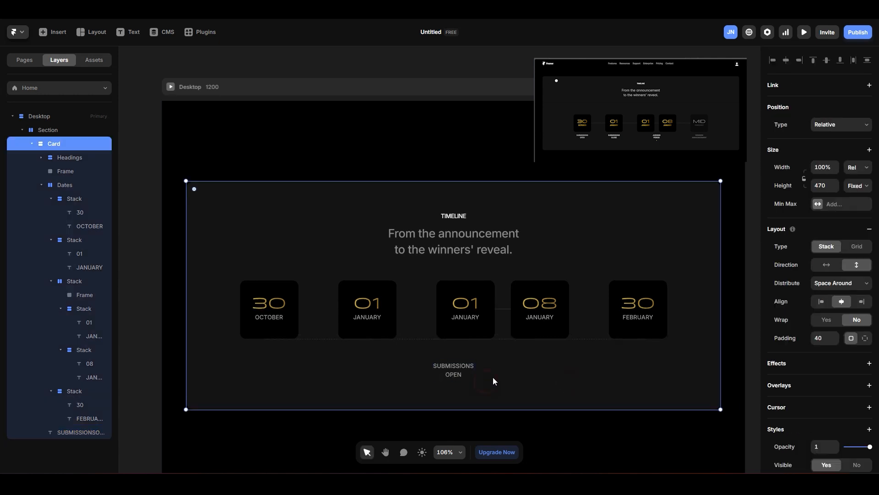
{"action": "left_click", "coordinate": [467, 371]}
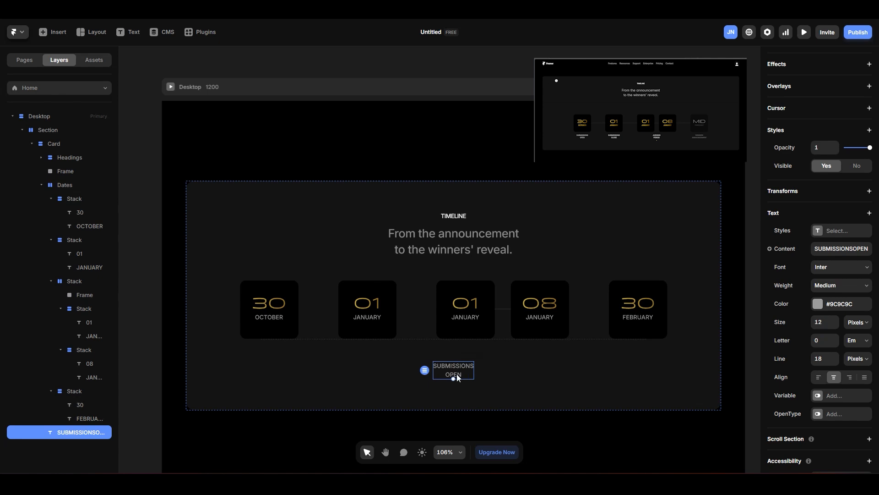
Step: Move the long dashed connector into the Dates stack and centre it vertically on the date squares
{"action": "left_click", "coordinate": [433, 339]}
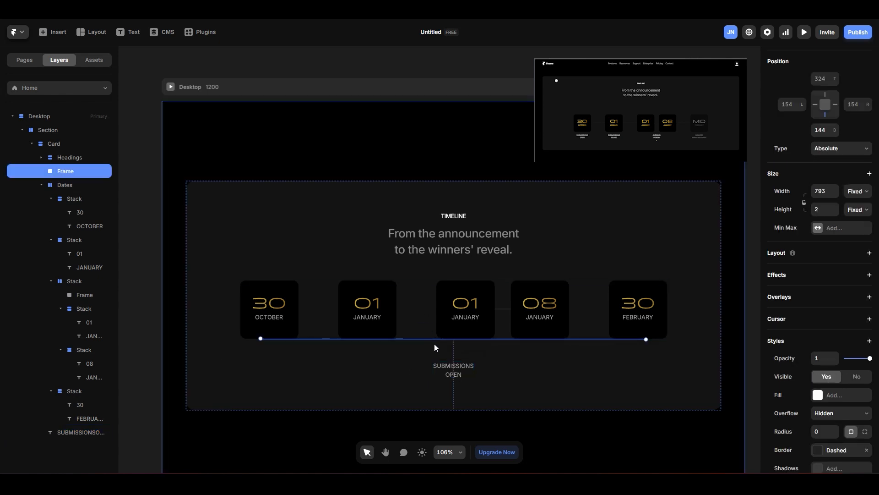
{"action": "left_click", "coordinate": [428, 310]}
{"action": "left_click", "coordinate": [427, 310]}
{"action": "left_click", "coordinate": [835, 179]}
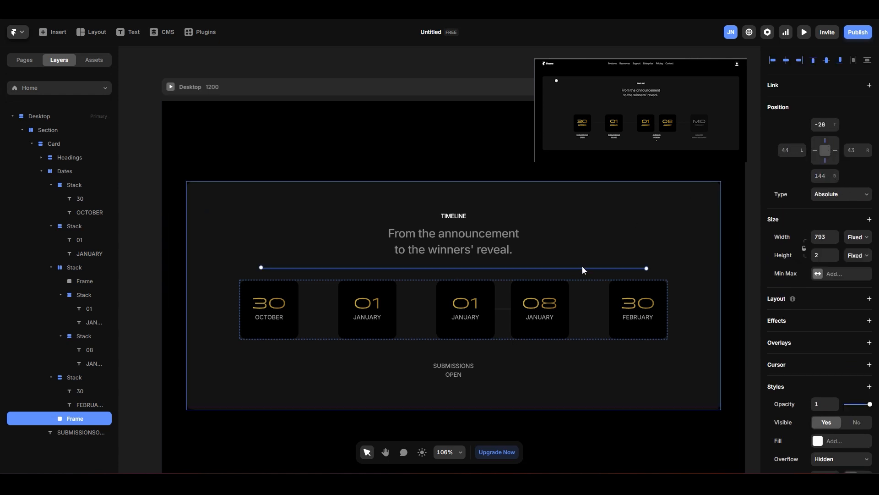
{"action": "left_click", "coordinate": [75, 377]}
{"action": "left_click", "coordinate": [84, 420]}
{"action": "key", "text": "alt+v"}
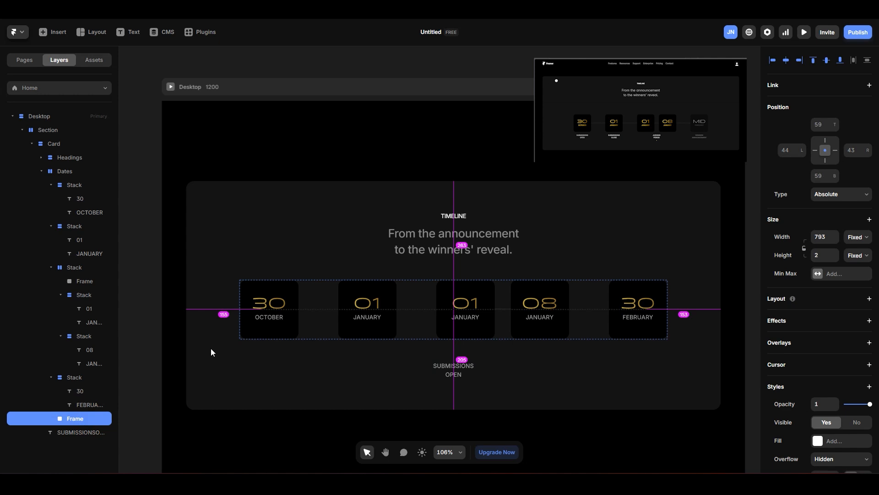
Step: Examine the layering of the short and long connector lines against the date squares, including the Z Index setting
{"action": "left_click", "coordinate": [606, 379]}
{"action": "left_click", "coordinate": [506, 322]}
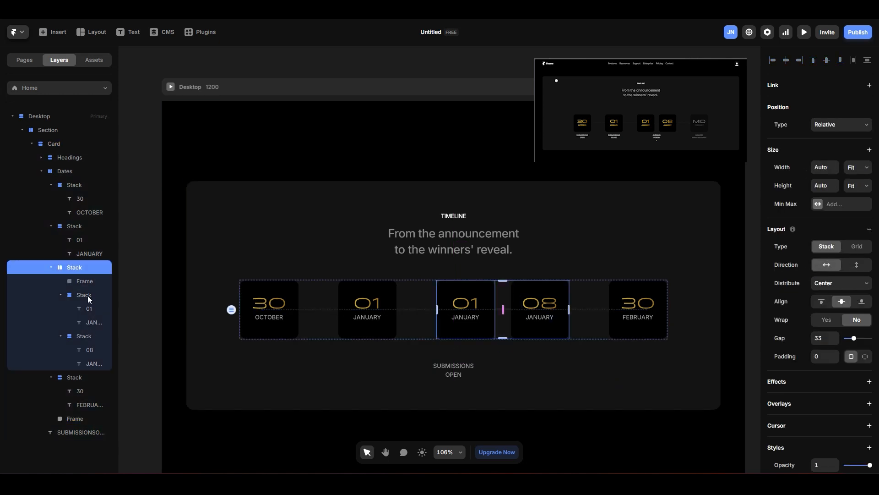
{"action": "left_click", "coordinate": [92, 279]}
{"action": "left_click", "coordinate": [523, 367]}
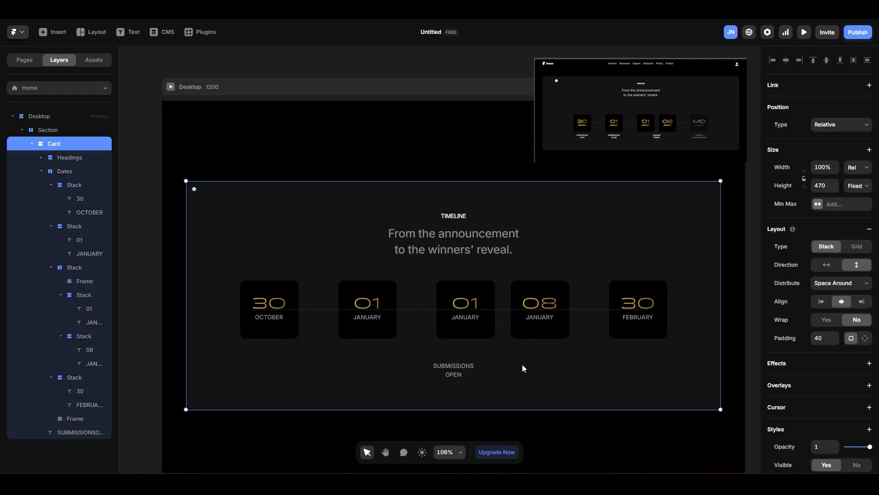
{"action": "left_click", "coordinate": [404, 309]}
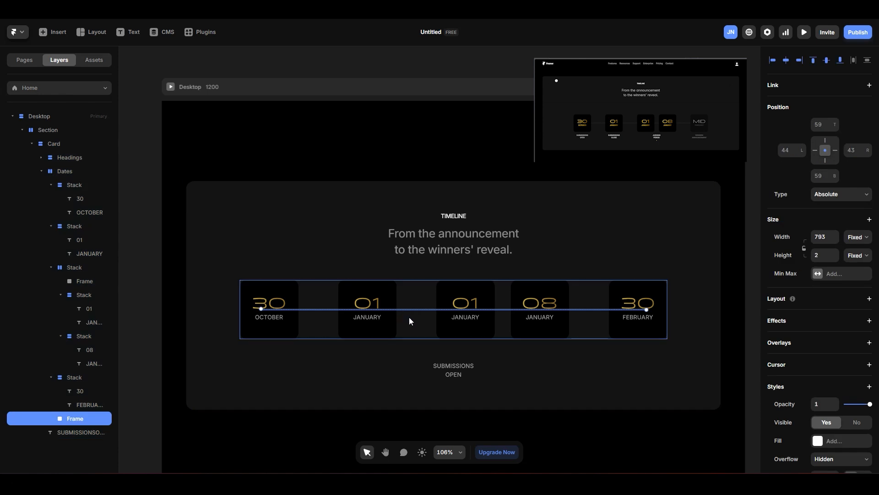
{"action": "left_click", "coordinate": [391, 328]}
{"action": "left_click", "coordinate": [307, 309]}
{"action": "scroll", "coordinate": [855, 379], "scroll_direction": "down", "scroll_amount": 4}
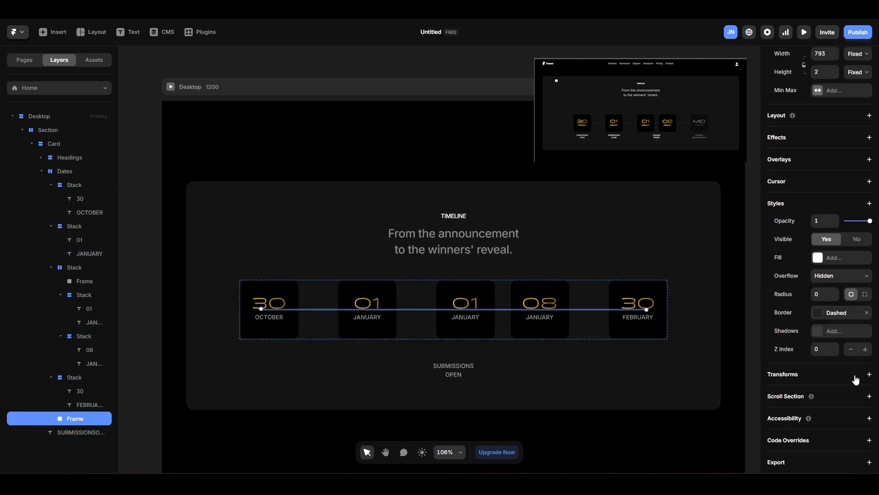
Step: Select all five date squares, add a Z Index to them and raise it so they cover the dashed connector
{"action": "left_click", "coordinate": [692, 354]}
{"action": "left_click", "coordinate": [367, 336]}
{"action": "left_click", "coordinate": [367, 336], "text": "ctrl"}
{"action": "left_click", "coordinate": [278, 332], "text": "shift"}
{"action": "left_click", "coordinate": [466, 329], "text": "shift"}
{"action": "left_click", "coordinate": [540, 330], "text": "shift"}
{"action": "left_click", "coordinate": [638, 329], "text": "shift"}
{"action": "scroll", "coordinate": [837, 343], "scroll_direction": "down", "scroll_amount": 5}
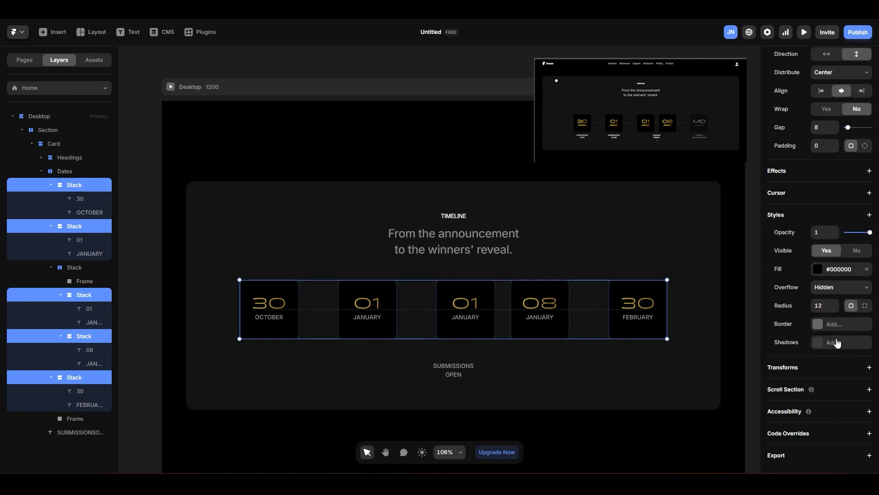
{"action": "left_click", "coordinate": [869, 214]}
{"action": "left_click", "coordinate": [824, 395]}
{"action": "left_click", "coordinate": [865, 360]}
{"action": "left_click", "coordinate": [865, 361]}
{"action": "left_click", "coordinate": [754, 272]}
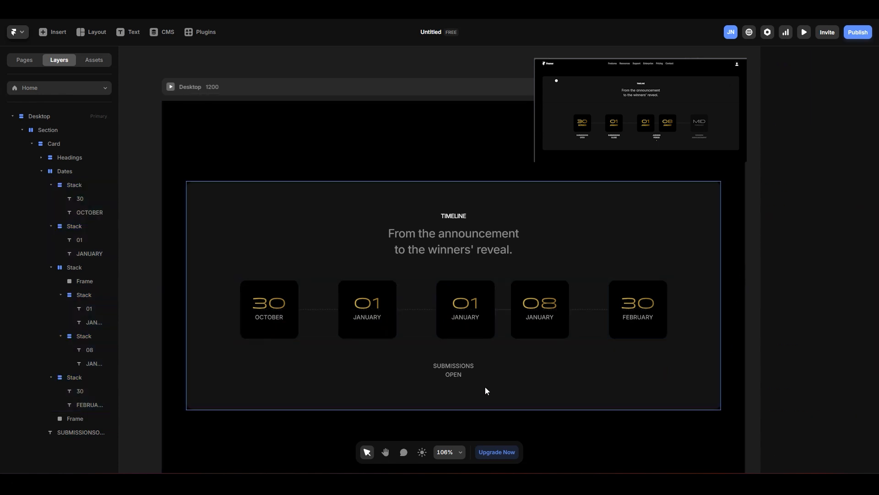
Step: Try setting the SUBMISSIONS OPEN caption's position type to Absolute, and undo it
{"action": "left_click", "coordinate": [459, 377]}
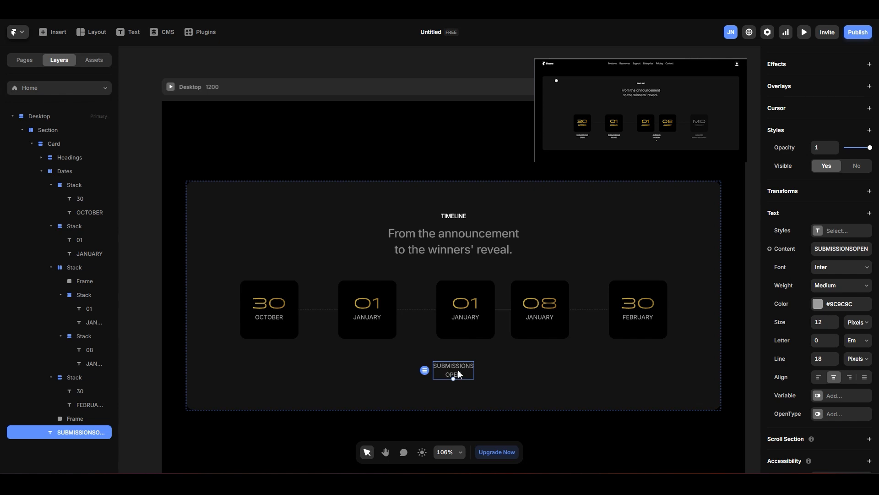
{"action": "scroll", "coordinate": [823, 218], "scroll_direction": "up", "scroll_amount": 10}
{"action": "left_click", "coordinate": [843, 119]}
{"action": "left_click", "coordinate": [838, 130]}
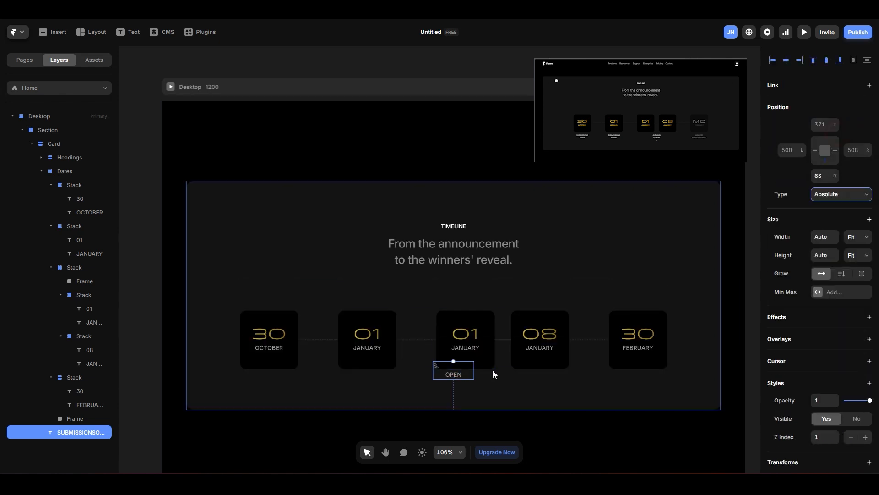
{"action": "key", "text": "ctrl+z"}
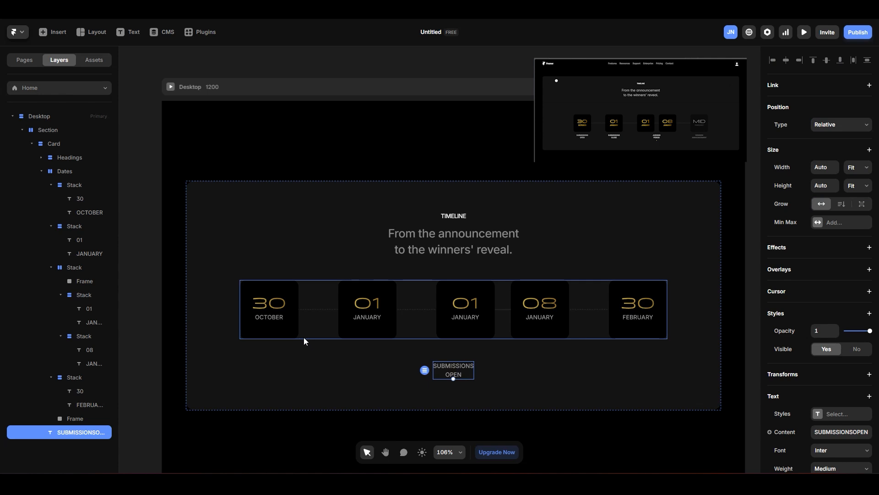
Step: Position the SUBMISSIONS OPEN caption absolutely beneath the 30 OCTOBER square and reduce the card's height slightly
{"action": "left_click", "coordinate": [853, 128]}
{"action": "left_click", "coordinate": [838, 137]}
{"action": "left_click_drag", "start_coordinate": [466, 378], "coordinate": [276, 391]}
{"action": "left_click", "coordinate": [350, 370]}
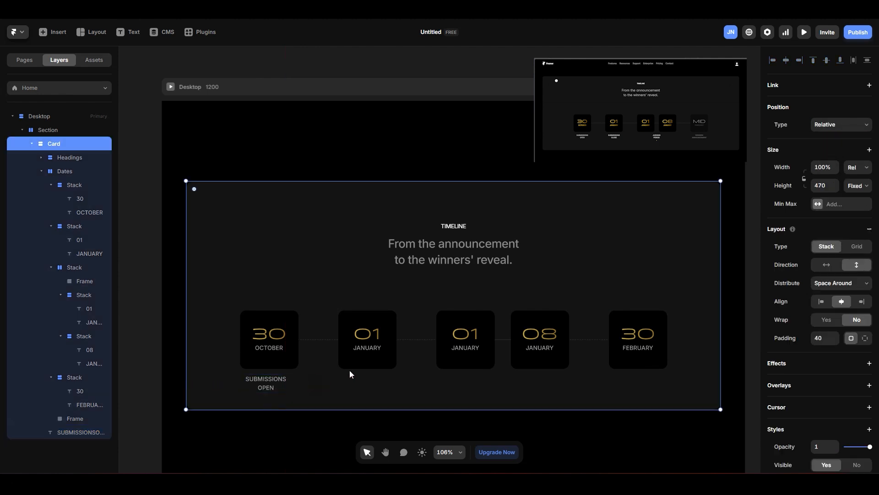
{"action": "left_click_drag", "start_coordinate": [491, 408], "coordinate": [492, 403]}
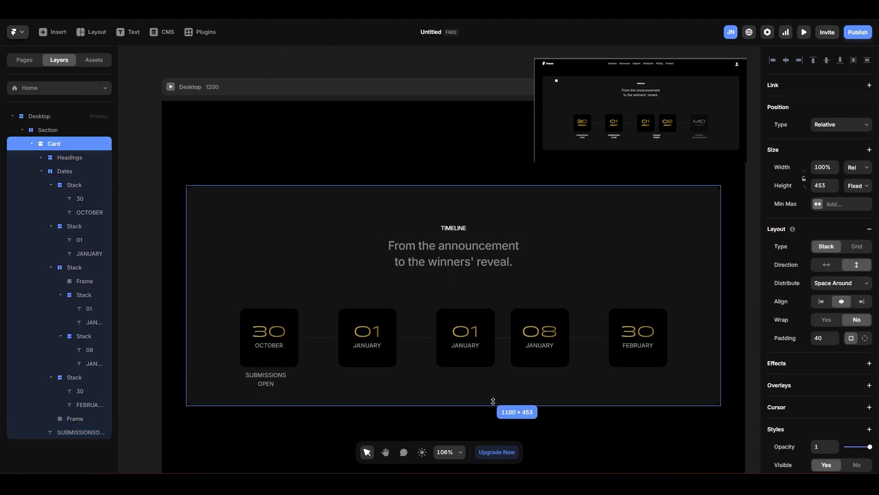
Step: Duplicate the caption beneath the other dates and change the one under the single 01 JANUARY square to SUBMISSIONS CLOSE
{"action": "left_click", "coordinate": [267, 384]}
{"action": "left_click_drag", "start_coordinate": [267, 384], "coordinate": [637, 382]}
{"action": "left_click", "coordinate": [367, 384]}
{"action": "double_click", "coordinate": [369, 385]}
Step: Change the caption under the paired January squares to JUDGING PERIOD and the one under 30 FEBRUARY to WINNERS ANNOUNCEMENT
{"action": "left_click", "coordinate": [499, 378]}
{"action": "double_click", "coordinate": [499, 378]}
{"action": "key", "text": "ctrl+a"}
{"action": "type", "text": "JUDGING PER"}
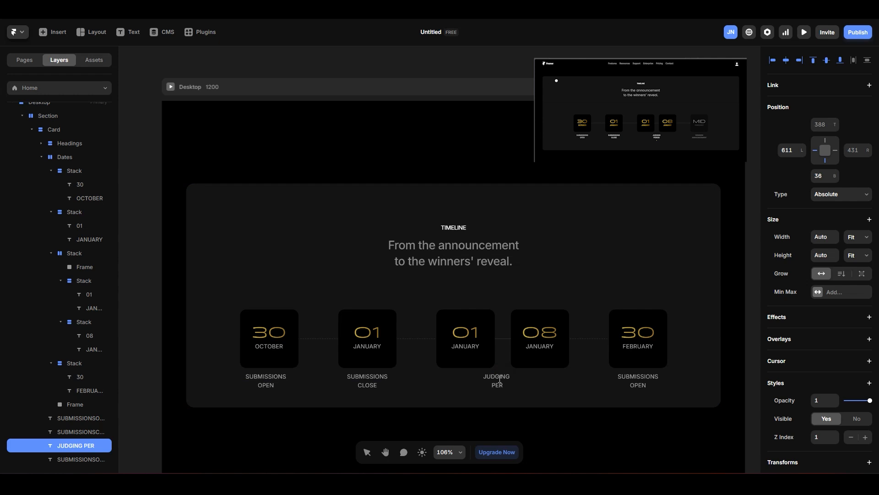
{"action": "left_click", "coordinate": [640, 382]}
{"action": "double_click", "coordinate": [640, 383]}
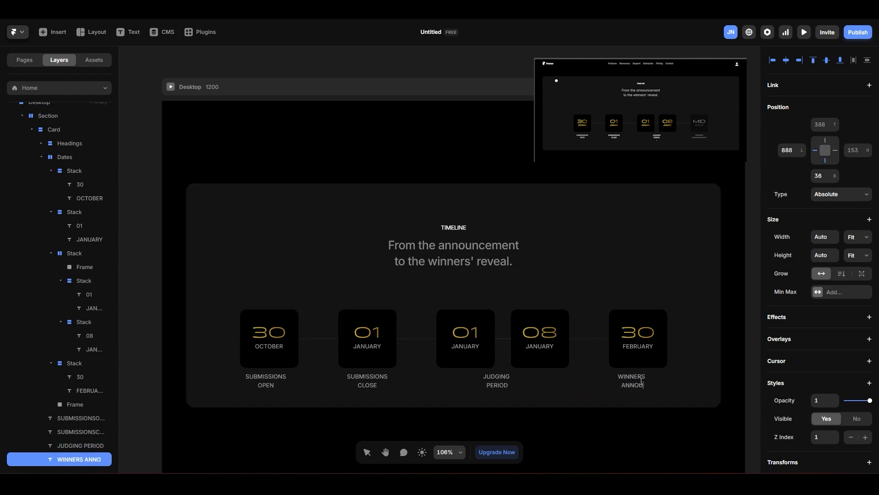
{"action": "left_click", "coordinate": [735, 337]}
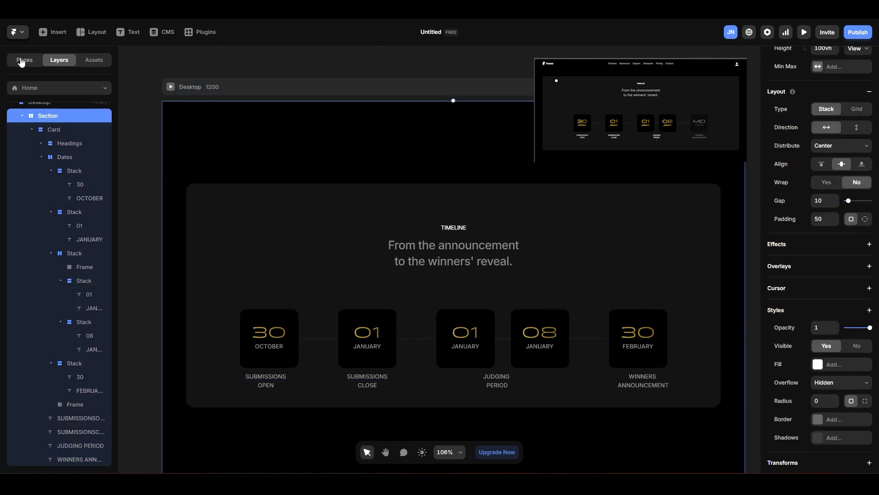
Step: Show the rulers around the canvas
{"action": "left_click", "coordinate": [18, 32]}
{"action": "mouse_move", "coordinate": [64, 92]}
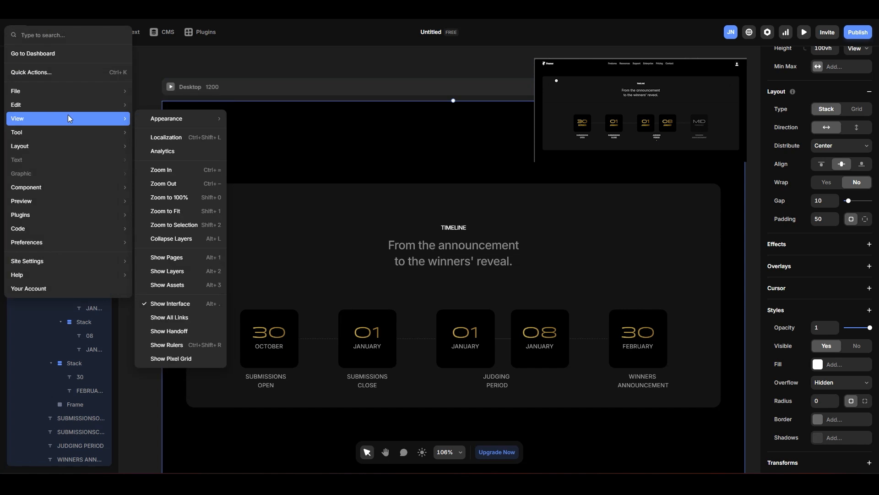
{"action": "mouse_move", "coordinate": [67, 121]}
{"action": "left_click", "coordinate": [178, 349]}
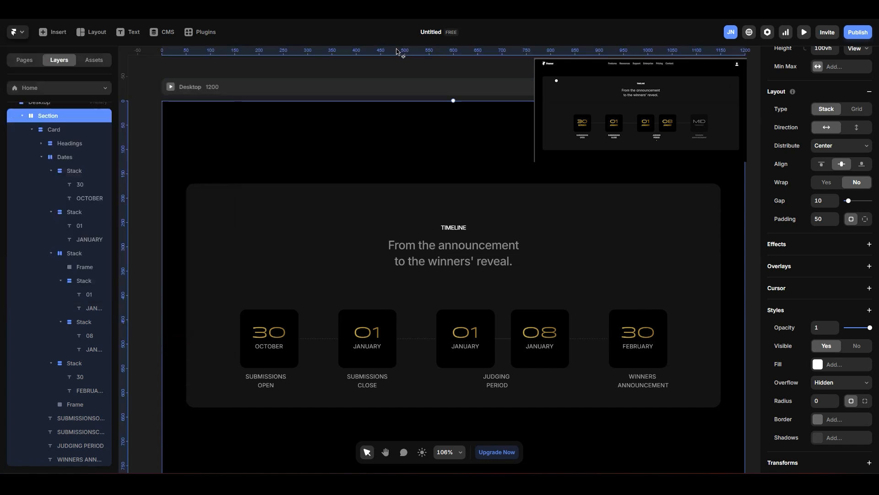
Step: Place a horizontal guide along the top edge of the milestone captions and check each caption against it
{"action": "left_click_drag", "start_coordinate": [386, 90], "coordinate": [386, 372]}
{"action": "double_click", "coordinate": [484, 382]}
{"action": "left_click", "coordinate": [642, 380]}
{"action": "left_click", "coordinate": [265, 380]}
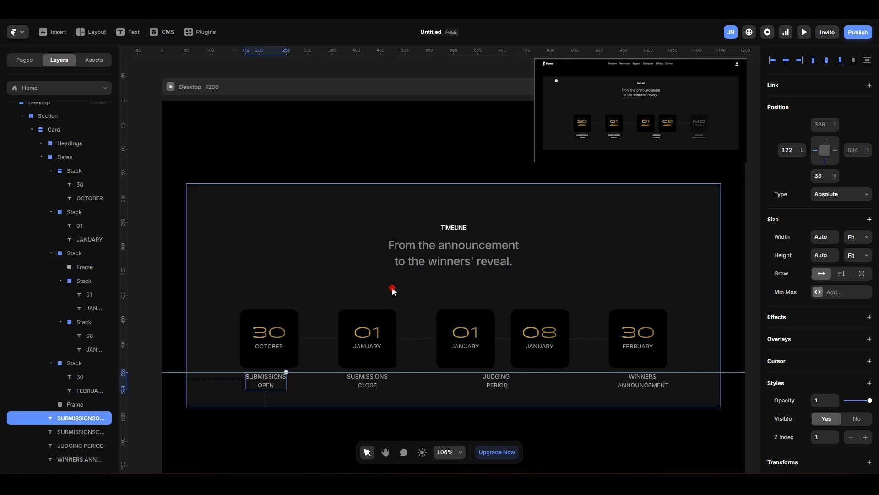
Step: Set the card's height to Fit and its individual padding to 60 at the top and 110 at the bottom
{"action": "left_click", "coordinate": [392, 288]}
{"action": "left_click", "coordinate": [866, 186]}
{"action": "left_click", "coordinate": [862, 232]}
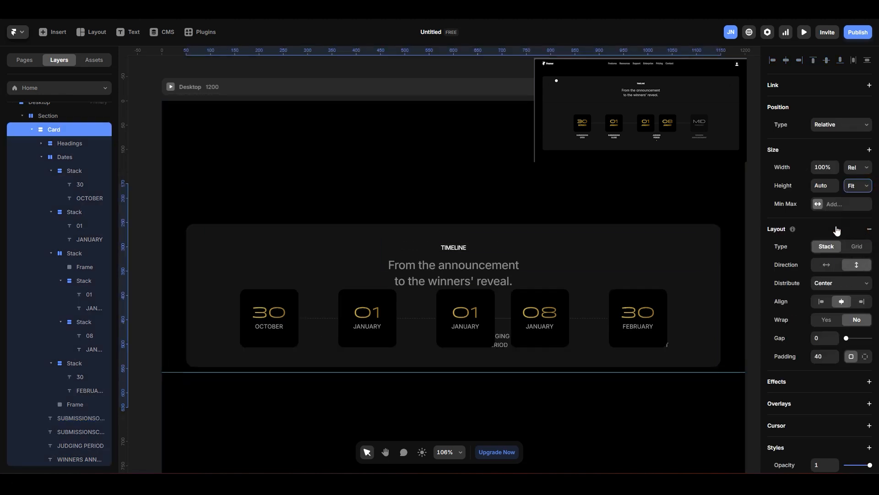
{"action": "left_click", "coordinate": [865, 356]}
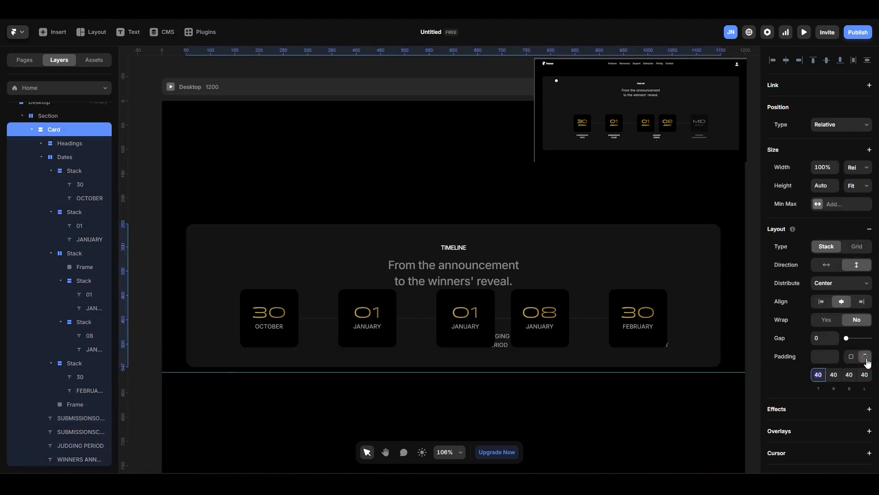
{"action": "left_click_drag", "start_coordinate": [452, 365], "coordinate": [474, 407]}
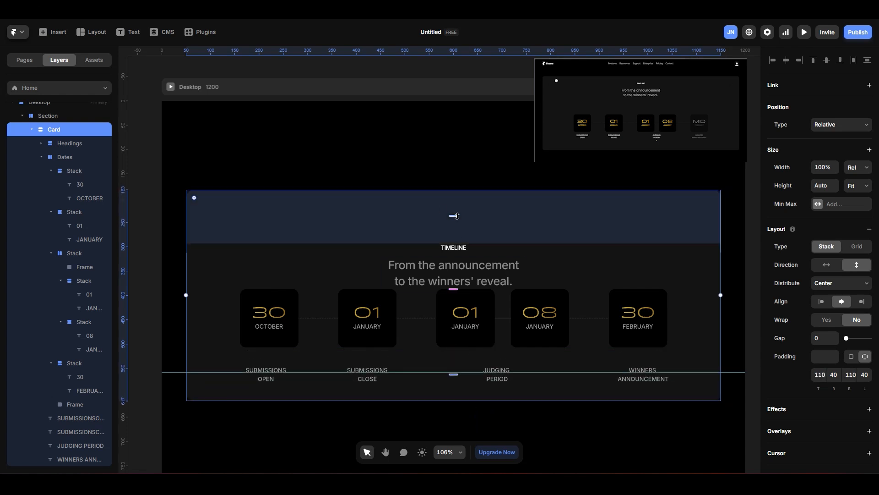
{"action": "key", "text": "Return"}
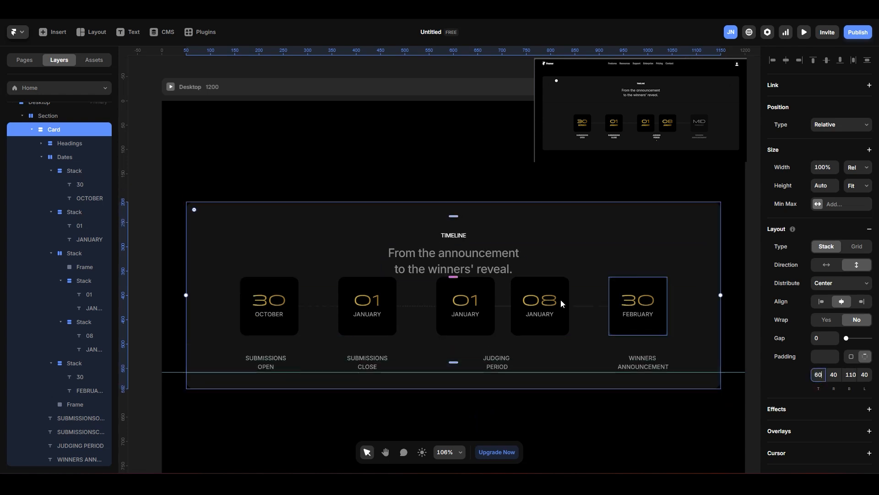
Step: Set the gap between the card's headings and the date row to 71
{"action": "left_click_drag", "start_coordinate": [453, 277], "coordinate": [460, 316]}
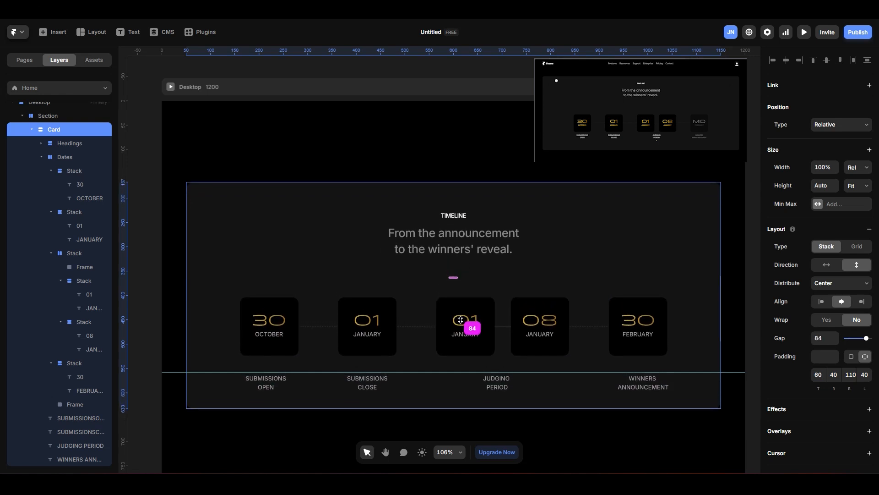
{"action": "left_click", "coordinate": [164, 255]}
{"action": "left_click", "coordinate": [621, 257]}
{"action": "left_click_drag", "start_coordinate": [454, 280], "coordinate": [454, 274]}
{"action": "left_click", "coordinate": [149, 196]}
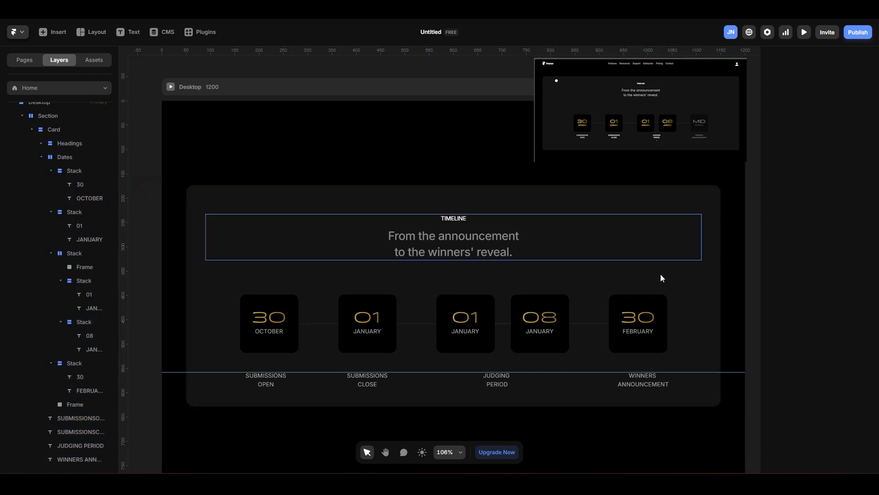
Step: Change the text colour of the SUBMISSIONS OPEN, SUBMISSIONS CLOSE and JUDGING PERIOD captions to white
{"action": "scroll", "coordinate": [597, 307], "scroll_direction": "down", "scroll_amount": 1}
{"action": "left_click", "coordinate": [265, 335]}
{"action": "left_click", "coordinate": [367, 335], "text": "shift"}
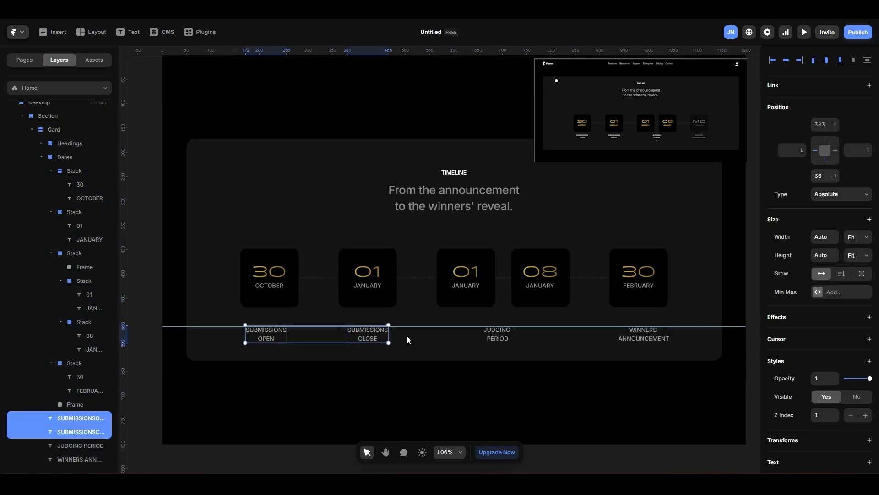
{"action": "left_click", "coordinate": [497, 334], "text": "shift"}
{"action": "scroll", "coordinate": [818, 326], "scroll_direction": "down", "scroll_amount": 5}
{"action": "left_click", "coordinate": [818, 326]}
{"action": "left_click_drag", "start_coordinate": [654, 362], "coordinate": [218, 138]}
{"action": "left_click", "coordinate": [147, 146]}
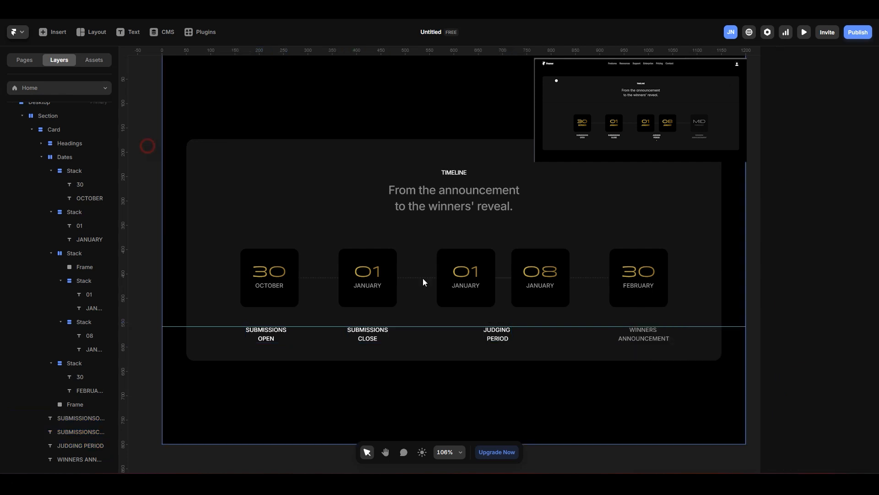
Step: Draw a tiny white 3 × 3 frame inside the card for a marker
{"action": "left_click", "coordinate": [501, 349]}
{"action": "key", "text": "shift+2"}
{"action": "scroll", "coordinate": [501, 349], "scroll_direction": "up", "scroll_amount": 10}
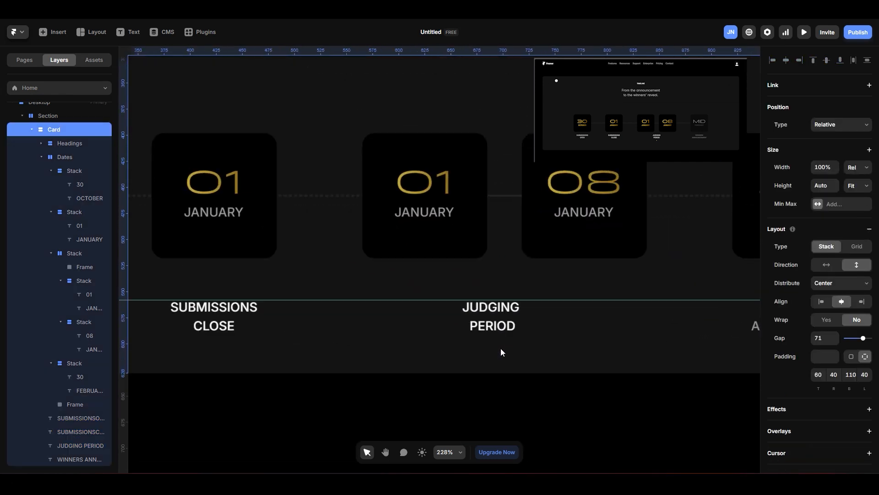
{"action": "key", "text": "f"}
{"action": "left_click_drag", "start_coordinate": [487, 332], "coordinate": [491, 338]}
{"action": "scroll", "coordinate": [433, 139], "scroll_direction": "up", "scroll_amount": 5}
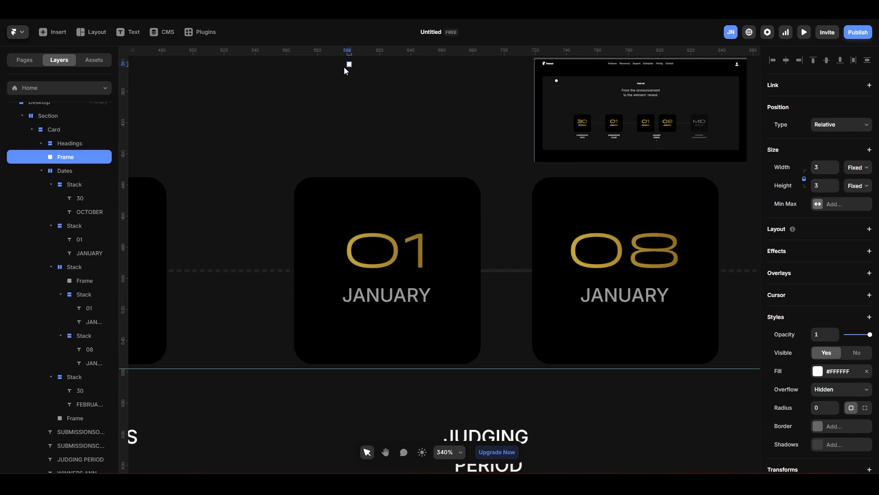
{"action": "left_click", "coordinate": [831, 129]}
{"action": "left_click", "coordinate": [831, 143]}
{"action": "left_click_drag", "start_coordinate": [350, 123], "coordinate": [370, 141]}
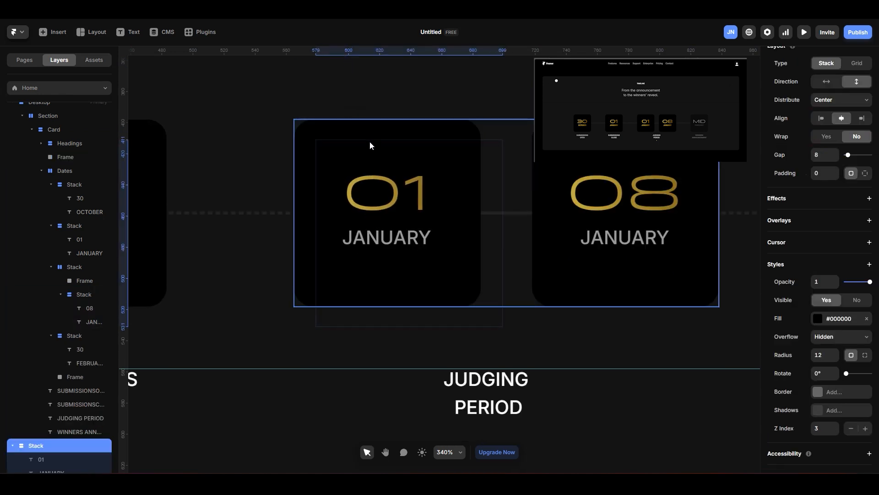
{"action": "left_click", "coordinate": [75, 280]}
{"action": "scroll", "coordinate": [338, 165], "scroll_direction": "up", "scroll_amount": 2}
{"action": "key", "text": "ctrl+z"}
{"action": "key", "text": "ctrl+z"}
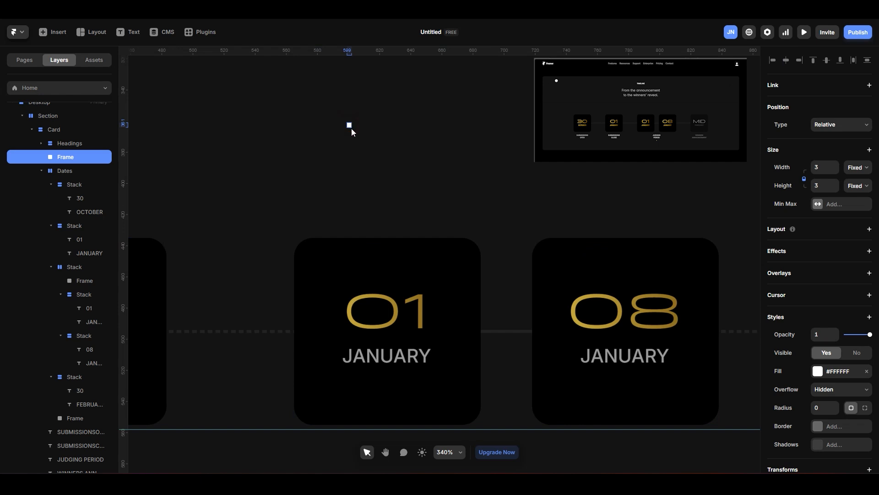
Step: Give the small frame absolute positioning and place it as an 8 × 8 square beneath the JUDGING PERIOD caption
{"action": "left_click_drag", "start_coordinate": [835, 168], "coordinate": [837, 120]}
{"action": "left_click", "coordinate": [843, 127]}
{"action": "left_click", "coordinate": [836, 137]}
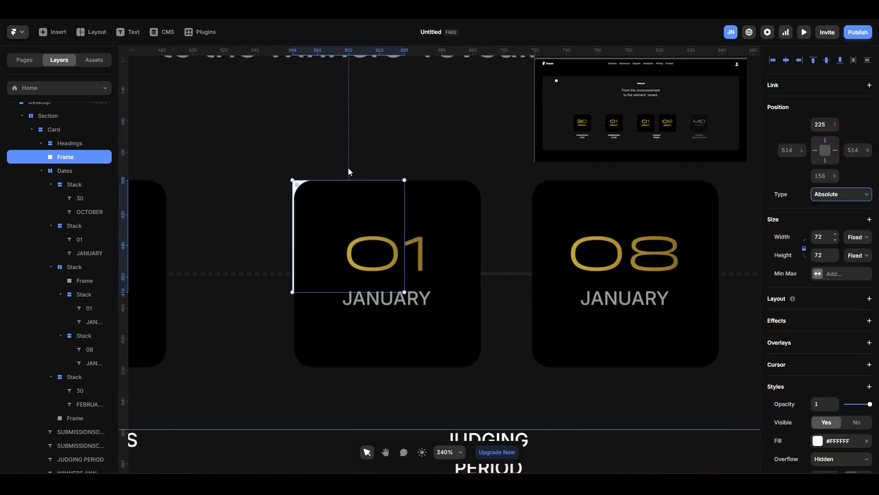
{"action": "left_click_drag", "start_coordinate": [835, 178], "coordinate": [743, 28]}
{"action": "left_click_drag", "start_coordinate": [835, 177], "coordinate": [851, 235]}
{"action": "left_click_drag", "start_coordinate": [341, 376], "coordinate": [504, 402]}
{"action": "scroll", "coordinate": [504, 402], "scroll_direction": "down", "scroll_amount": 3}
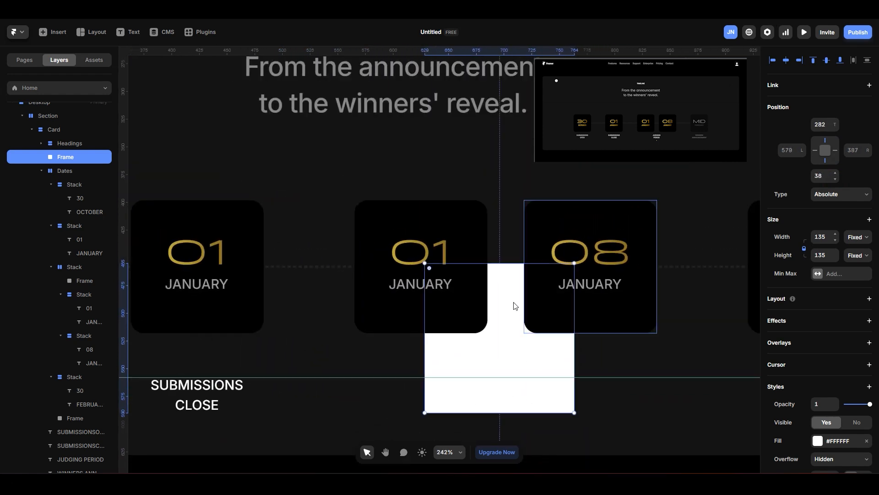
{"action": "left_click_drag", "start_coordinate": [562, 277], "coordinate": [494, 428]}
{"action": "left_click_drag", "start_coordinate": [492, 395], "coordinate": [503, 393]}
{"action": "left_click_drag", "start_coordinate": [496, 424], "coordinate": [505, 427]}
Step: Round the small white square into a circular dot with a radius of 169
{"action": "scroll", "coordinate": [849, 385], "scroll_direction": "down", "scroll_amount": 4}
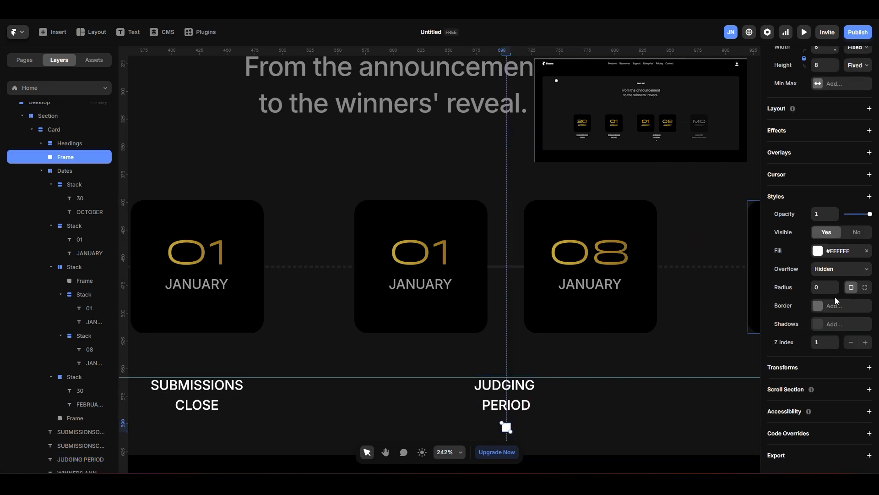
{"action": "left_click_drag", "start_coordinate": [834, 286], "coordinate": [833, 209]}
{"action": "left_click", "coordinate": [566, 367]}
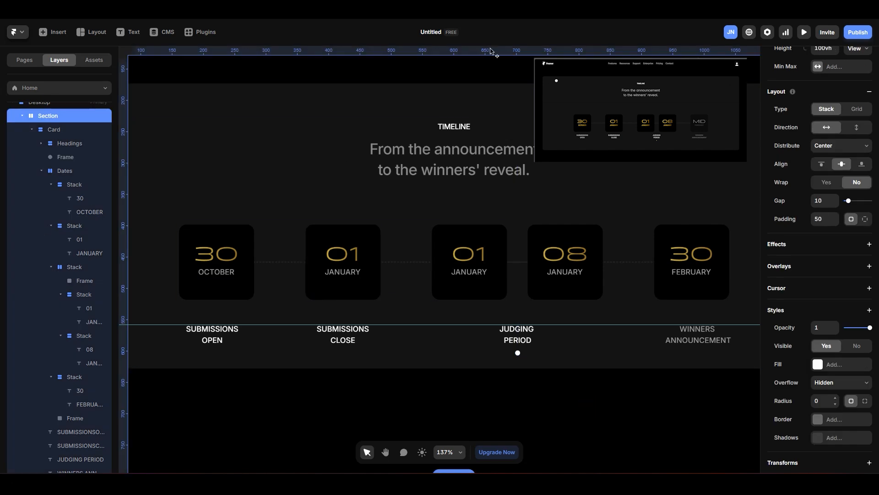
Step: Increase the card's bottom padding and place the white dot, sized 11 × 11, beneath JUDGING PERIOD, 20 from the card's bottom
{"action": "scroll", "coordinate": [496, 233], "scroll_direction": "down", "scroll_amount": 3}
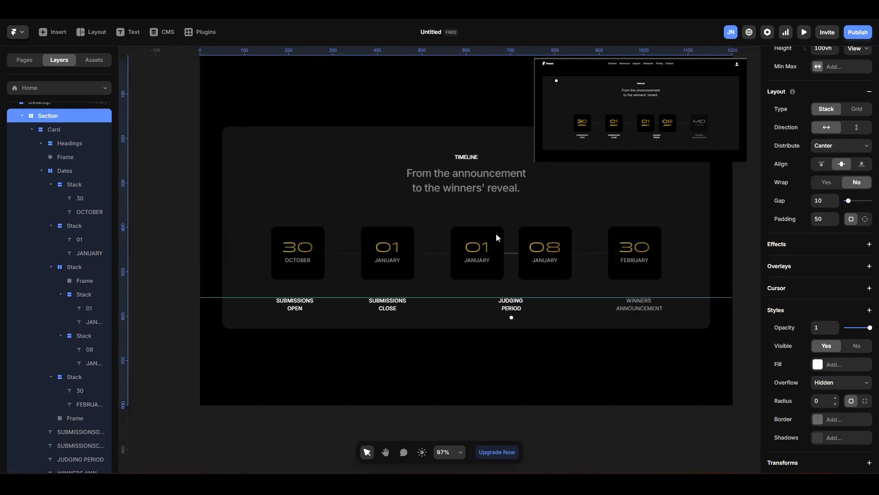
{"action": "left_click", "coordinate": [471, 315]}
{"action": "left_click", "coordinate": [512, 314]}
{"action": "left_click", "coordinate": [512, 316]}
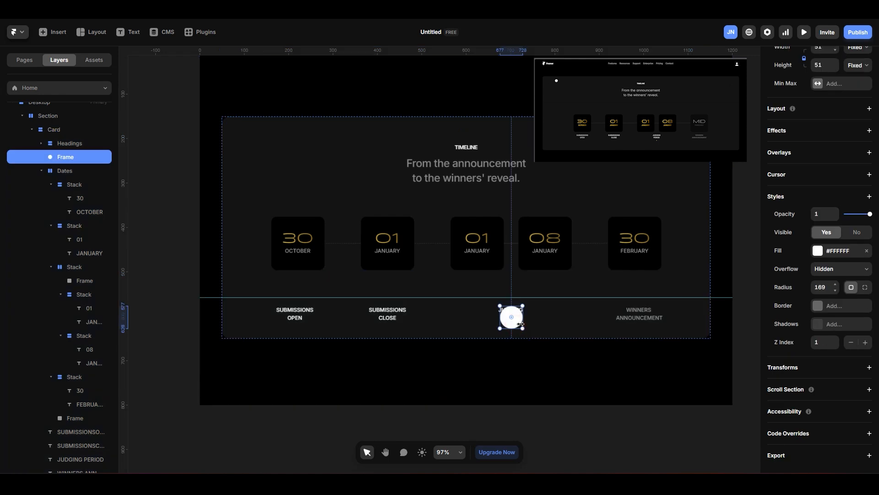
{"action": "left_click_drag", "start_coordinate": [521, 306], "coordinate": [511, 328]}
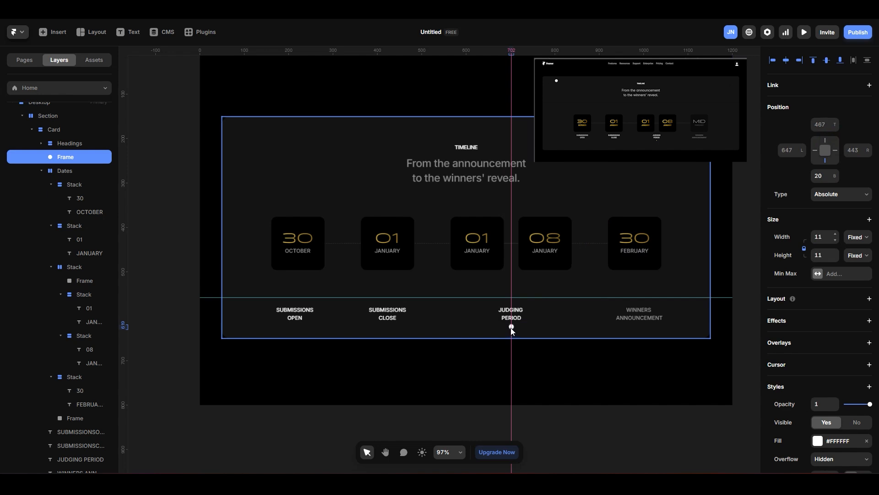
Step: Reduce the gap between the headings and the date row to 50
{"action": "left_click", "coordinate": [539, 325]}
{"action": "left_click", "coordinate": [499, 280]}
{"action": "left_click_drag", "start_coordinate": [463, 201], "coordinate": [469, 191]}
Step: Move the four captions and the dot up closer to the date squares and set the card's bottom padding to 143
{"action": "left_click", "coordinate": [382, 315]}
{"action": "left_click", "coordinate": [300, 316], "text": "shift"}
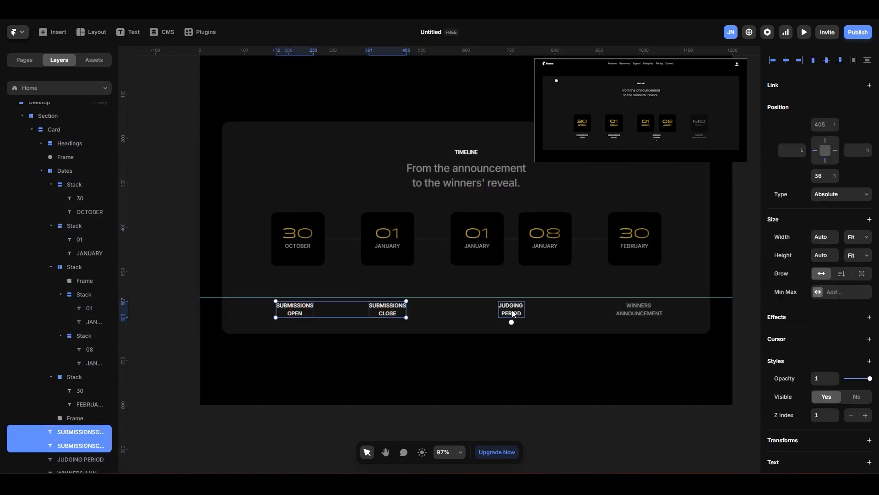
{"action": "left_click", "coordinate": [512, 309], "text": "shift"}
{"action": "left_click", "coordinate": [638, 309], "text": "shift"}
{"action": "left_click", "coordinate": [512, 322], "text": "shift"}
{"action": "left_click_drag", "start_coordinate": [513, 314], "coordinate": [516, 294]}
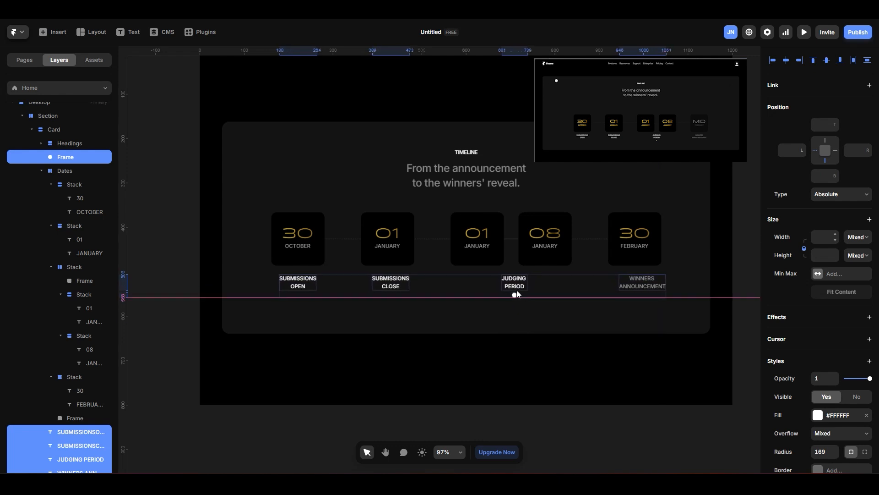
{"action": "left_click", "coordinate": [514, 323]}
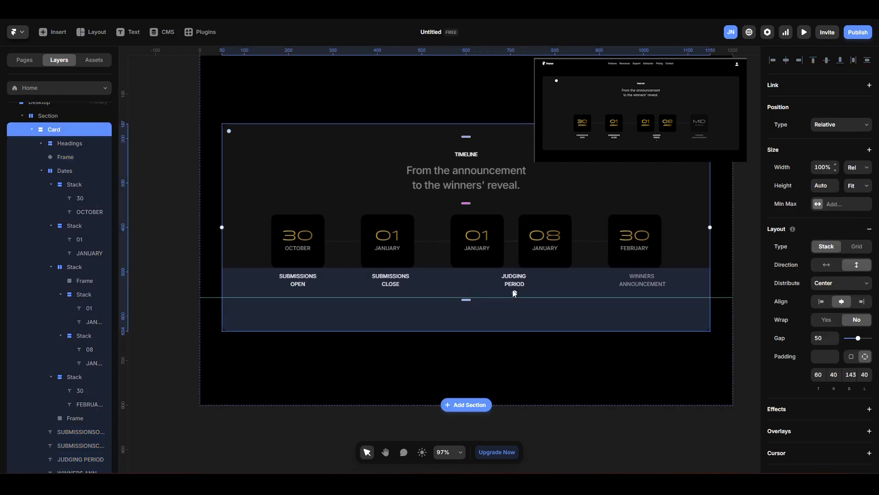
Step: Lower the four captions together by a small amount beneath the date squares
{"action": "left_click", "coordinate": [514, 282]}
{"action": "left_click", "coordinate": [391, 281], "text": "shift"}
{"action": "left_click", "coordinate": [313, 287], "text": "shift"}
{"action": "left_click", "coordinate": [628, 278], "text": "shift"}
{"action": "mouse_move", "coordinate": [834, 179]}
{"action": "left_mouse_down"}
{"action": "mouse_move", "coordinate": [835, 170]}
{"action": "mouse_move", "coordinate": [840, 188]}
{"action": "left_mouse_up"}
Step: Move the white dot below the JUDGING PERIOD caption, 47 from the card's bottom
{"action": "left_click", "coordinate": [514, 293]}
{"action": "left_click", "coordinate": [514, 294]}
{"action": "mouse_move", "coordinate": [518, 299]}
{"action": "left_mouse_down"}
{"action": "mouse_move", "coordinate": [517, 289]}
{"action": "mouse_move", "coordinate": [514, 314]}
{"action": "mouse_move", "coordinate": [514, 300]}
{"action": "left_mouse_up"}
{"action": "left_click", "coordinate": [512, 310]}
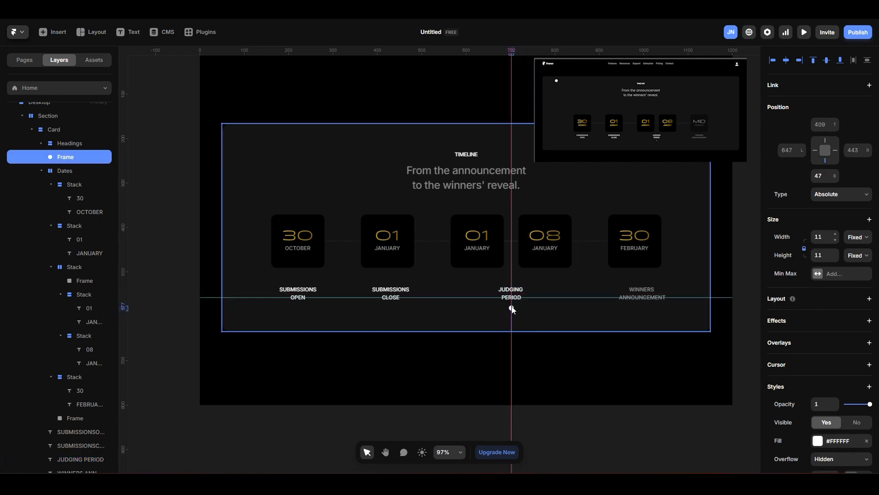
Step: Resize the white dot to 8 × 8 and centre it beneath JUDGING PERIOD, 50 from the card's bottom
{"action": "key", "text": "Escape"}
{"action": "key", "text": "Escape"}
{"action": "left_click", "coordinate": [512, 308]}
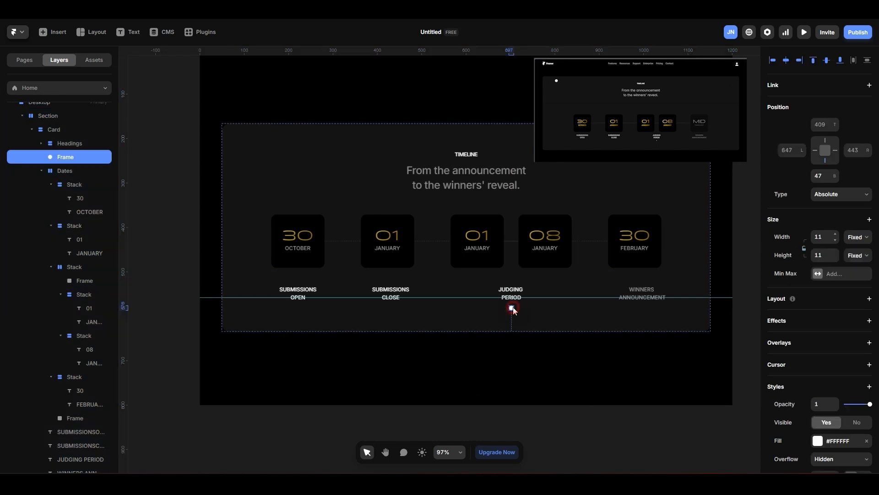
{"action": "scroll", "coordinate": [578, 316], "scroll_direction": "up", "scroll_amount": 6}
{"action": "left_click_drag", "start_coordinate": [567, 313], "coordinate": [567, 309]}
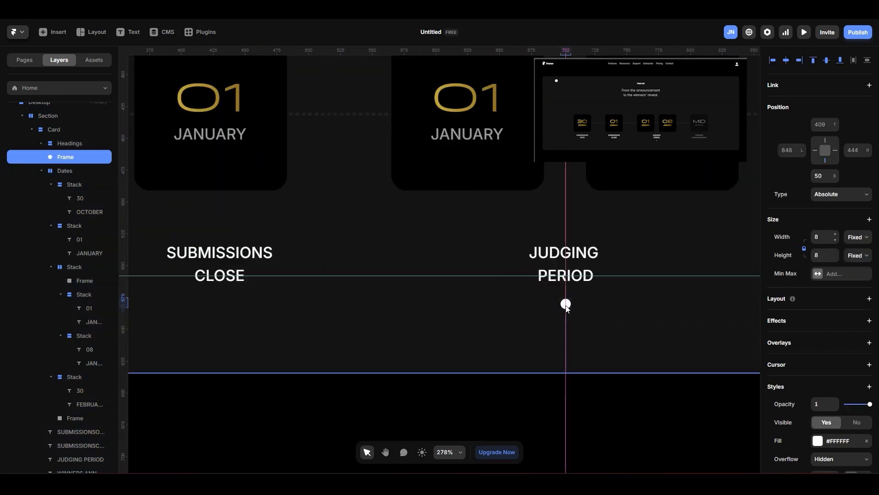
Step: Shift all four captions up together so they sit closer to the date squares
{"action": "scroll", "coordinate": [567, 306], "scroll_direction": "down", "scroll_amount": 10}
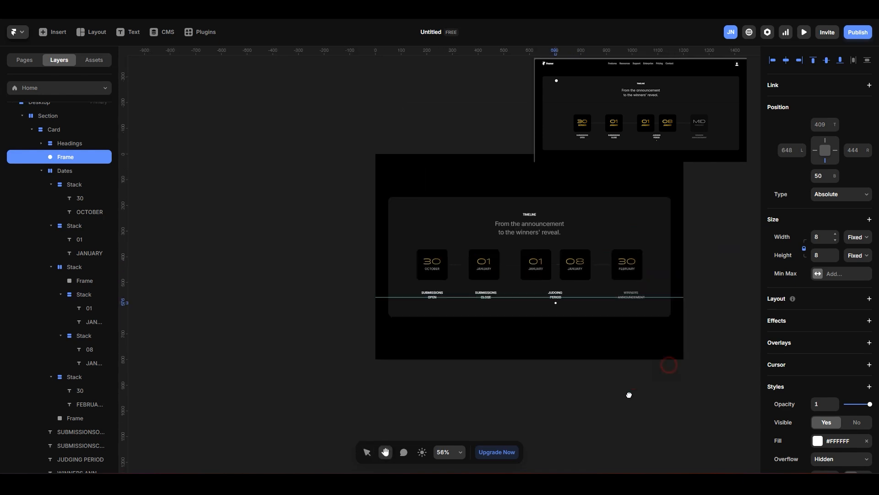
{"action": "scroll", "coordinate": [450, 319], "scroll_direction": "up", "scroll_amount": 4}
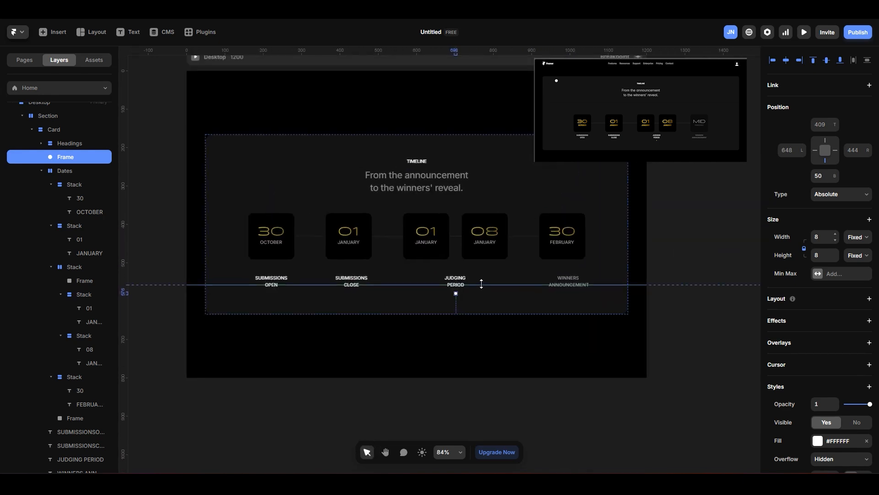
{"action": "left_click", "coordinate": [455, 281]}
{"action": "left_click", "coordinate": [349, 281]}
{"action": "left_click", "coordinate": [274, 282], "text": "shift"}
{"action": "left_click", "coordinate": [455, 281], "text": "shift"}
{"action": "left_click", "coordinate": [568, 282], "text": "shift"}
{"action": "left_click_drag", "start_coordinate": [568, 281], "coordinate": [562, 275]}
Step: Centre the captions individually beneath their dates, the first three 93 from the card's bottom, and move the dot just under JUDGING PERIOD
{"action": "left_click", "coordinate": [673, 271]}
{"action": "left_click_drag", "start_coordinate": [452, 274], "coordinate": [457, 275]}
{"action": "left_click_drag", "start_coordinate": [348, 275], "coordinate": [349, 273]}
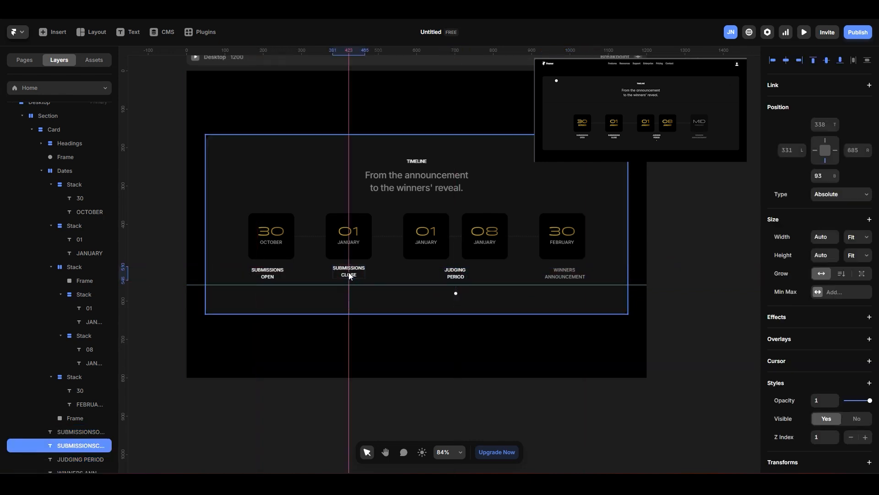
{"action": "left_click_drag", "start_coordinate": [454, 275], "coordinate": [454, 270]}
{"action": "left_click_drag", "start_coordinate": [558, 277], "coordinate": [565, 273]}
{"action": "left_click_drag", "start_coordinate": [272, 276], "coordinate": [275, 271]}
{"action": "left_click_drag", "start_coordinate": [455, 294], "coordinate": [456, 283]}
Step: Switch the card's height to Fixed and reduce it to 443
{"action": "key", "text": "Escape"}
{"action": "key", "text": "Escape"}
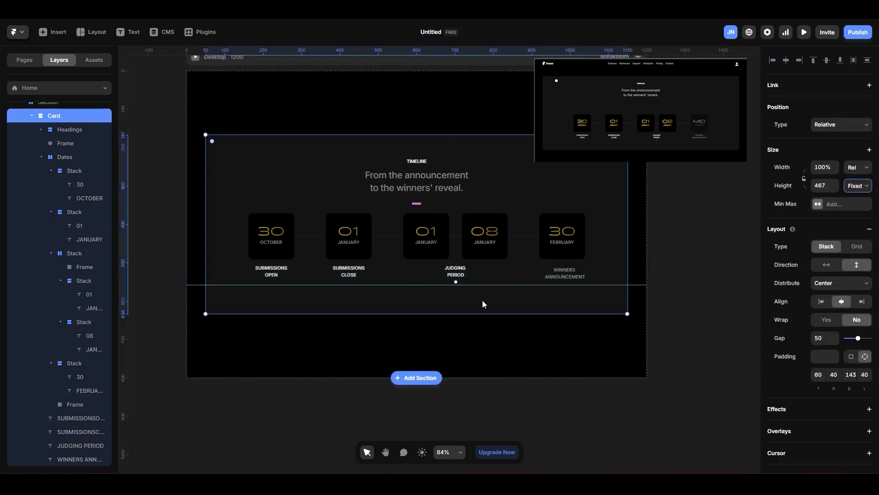
{"action": "left_click_drag", "start_coordinate": [418, 203], "coordinate": [417, 204]}
{"action": "left_click", "coordinate": [447, 323]}
{"action": "left_click", "coordinate": [451, 313]}
{"action": "left_click_drag", "start_coordinate": [452, 313], "coordinate": [452, 306]}
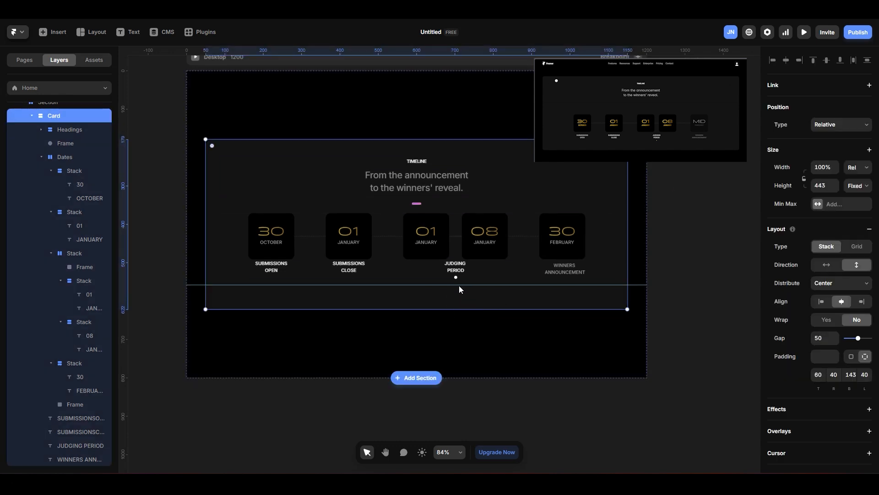
Step: Position all four captions at 320 from the top of the card
{"action": "left_click", "coordinate": [455, 268]}
{"action": "left_click", "coordinate": [342, 269]}
{"action": "left_click", "coordinate": [280, 266], "text": "shift"}
{"action": "left_click", "coordinate": [451, 270], "text": "shift"}
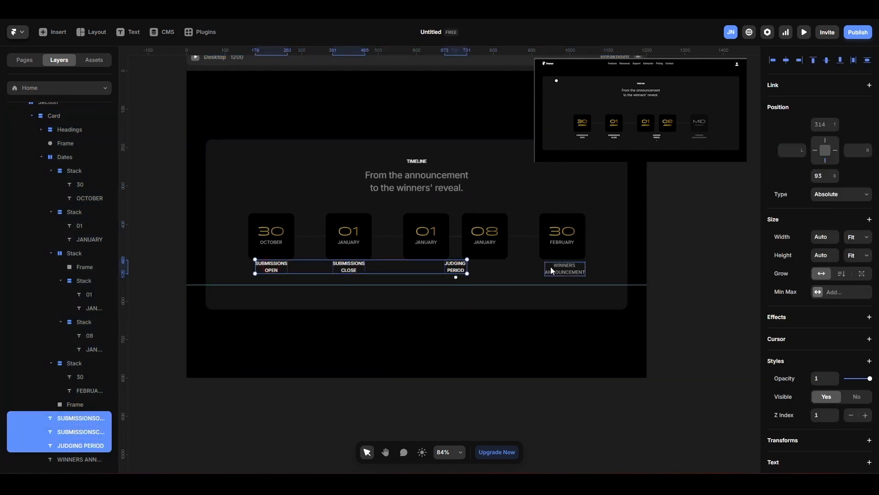
{"action": "left_click", "coordinate": [564, 268], "text": "shift"}
{"action": "mouse_move", "coordinate": [837, 130]}
{"action": "left_mouse_down"}
{"action": "mouse_move", "coordinate": [834, 98]}
{"action": "mouse_move", "coordinate": [836, 131]}
{"action": "left_mouse_up"}
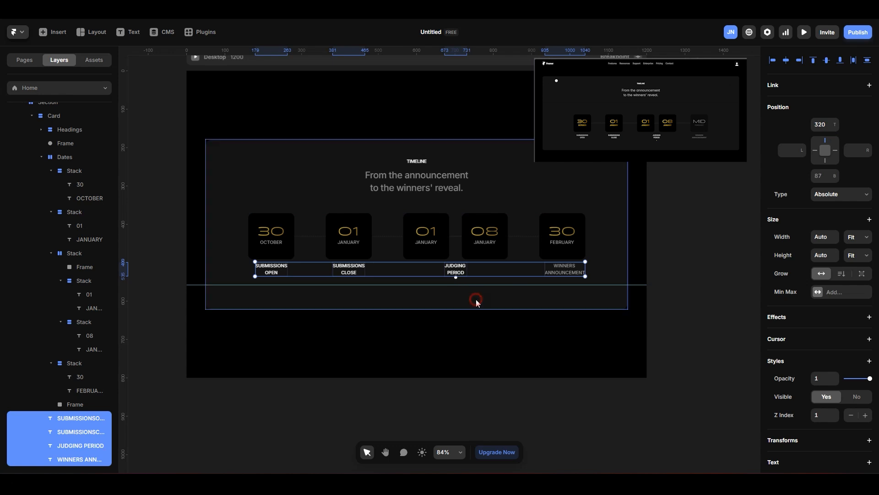
Step: Place the white dot just beneath JUDGING PERIOD and reduce the card's height to 426
{"action": "left_click", "coordinate": [456, 283]}
{"action": "mouse_move", "coordinate": [456, 284]}
{"action": "left_mouse_down"}
{"action": "mouse_move", "coordinate": [471, 276]}
{"action": "mouse_move", "coordinate": [456, 281]}
{"action": "left_mouse_up"}
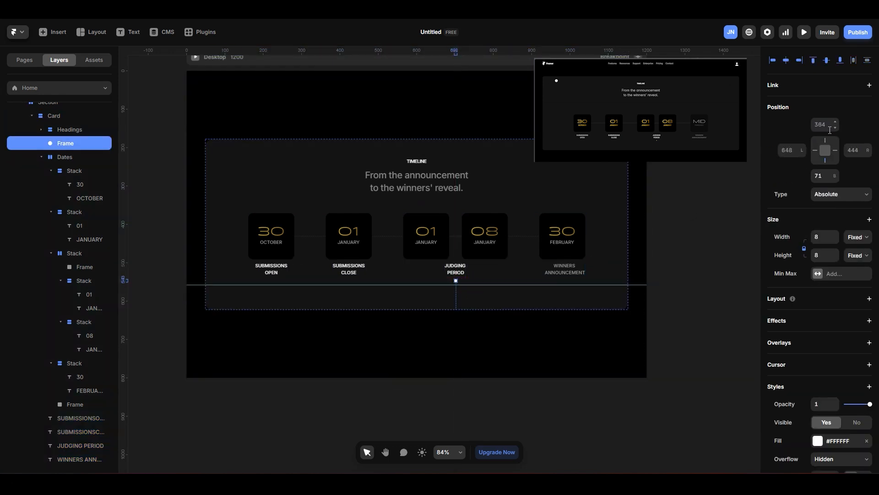
{"action": "left_click", "coordinate": [484, 287]}
{"action": "left_click_drag", "start_coordinate": [467, 309], "coordinate": [471, 303]}
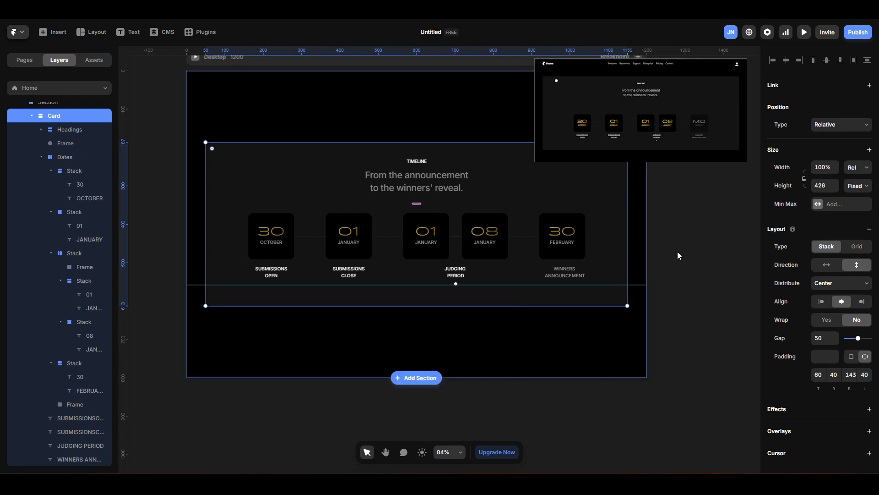
Step: Add a Loop effect to the white dot beneath JUDGING PERIOD
{"action": "left_click", "coordinate": [679, 253]}
{"action": "left_click", "coordinate": [640, 287]}
{"action": "left_click_drag", "start_coordinate": [638, 284], "coordinate": [640, 44]}
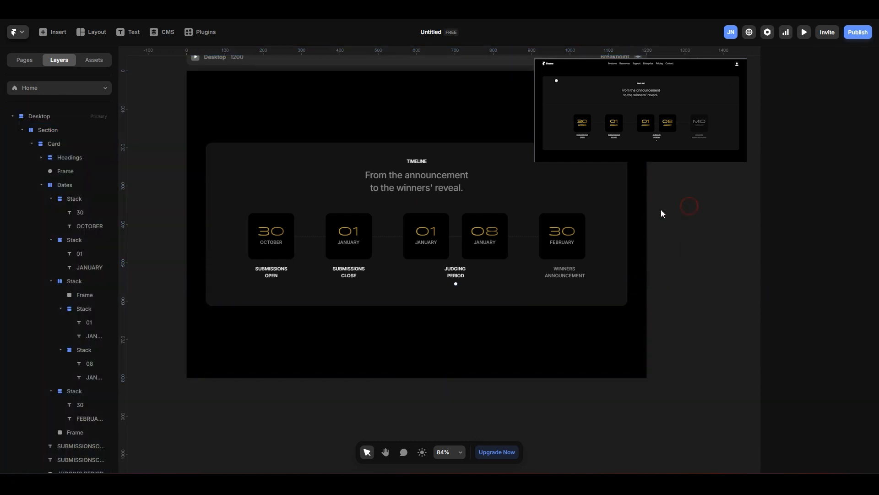
{"action": "scroll", "coordinate": [455, 265], "scroll_direction": "down", "scroll_amount": 3}
{"action": "scroll", "coordinate": [463, 302], "scroll_direction": "up", "scroll_amount": 6}
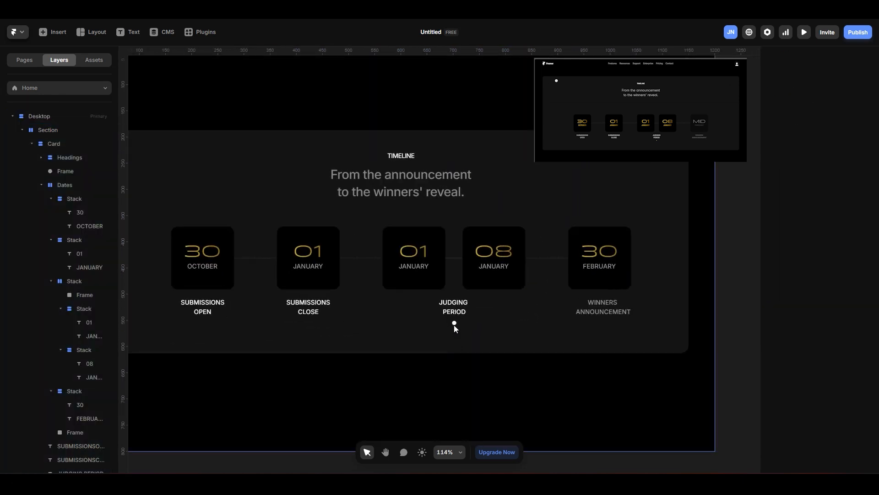
{"action": "left_click", "coordinate": [454, 323]}
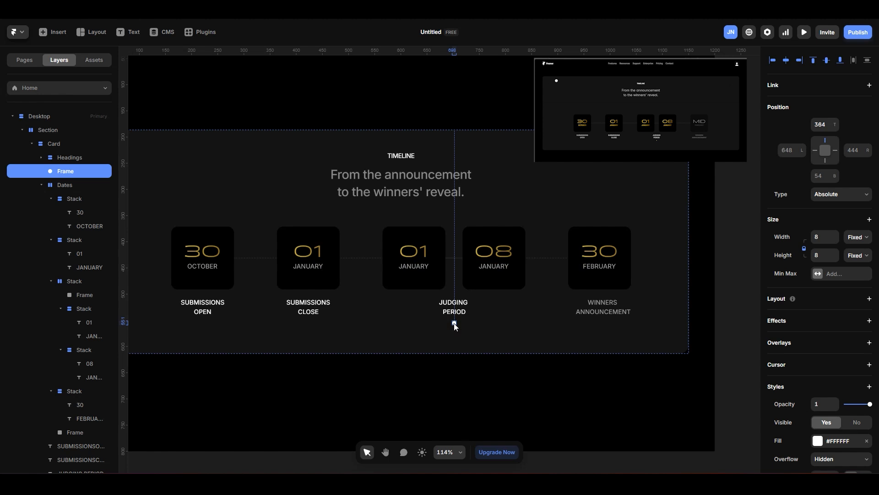
{"action": "key", "text": "ctrl+alt+Return"}
{"action": "key", "text": "ctrl+z"}
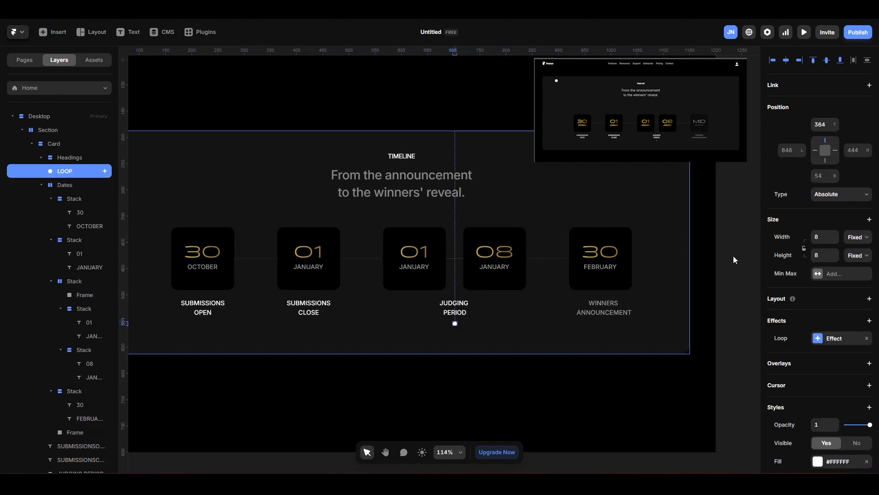
Step: Configure the dot's Loop effect as Mirror with opacity 0.1 and scale 0
{"action": "scroll", "coordinate": [834, 298], "scroll_direction": "down", "scroll_amount": 2}
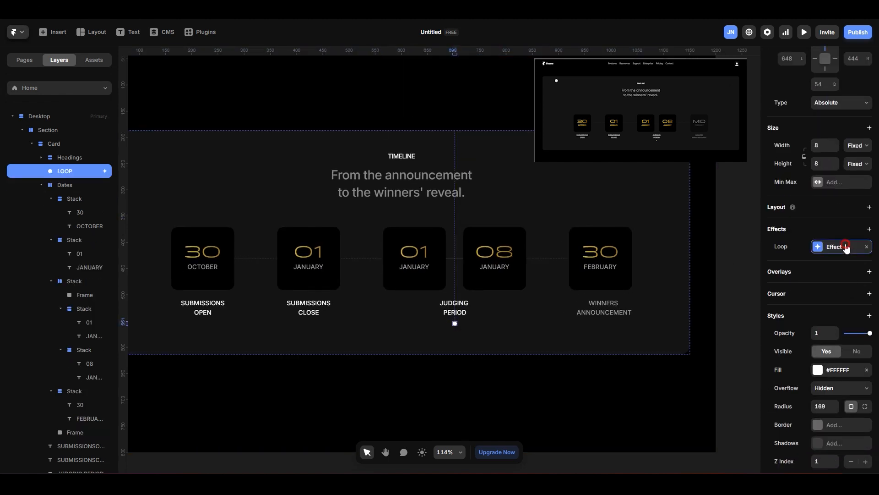
{"action": "left_click", "coordinate": [845, 248]}
{"action": "left_click", "coordinate": [729, 274]}
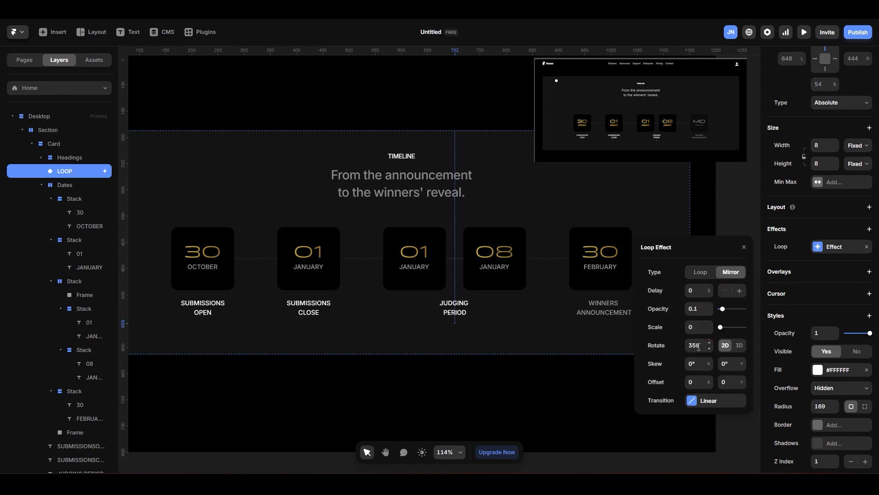
Step: Compare Spring and Ease for the dot's loop transition, keep the linear Ease, and preview the page
{"action": "left_click", "coordinate": [694, 401]}
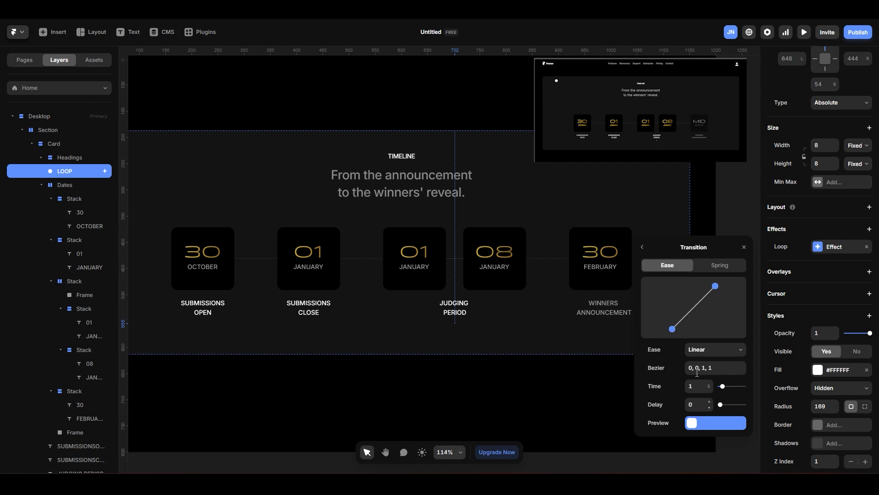
{"action": "left_click", "coordinate": [712, 272]}
{"action": "left_click", "coordinate": [679, 265]}
{"action": "left_click", "coordinate": [720, 269]}
{"action": "left_click", "coordinate": [672, 268]}
{"action": "left_click", "coordinate": [745, 248]}
{"action": "left_click", "coordinate": [802, 31]}
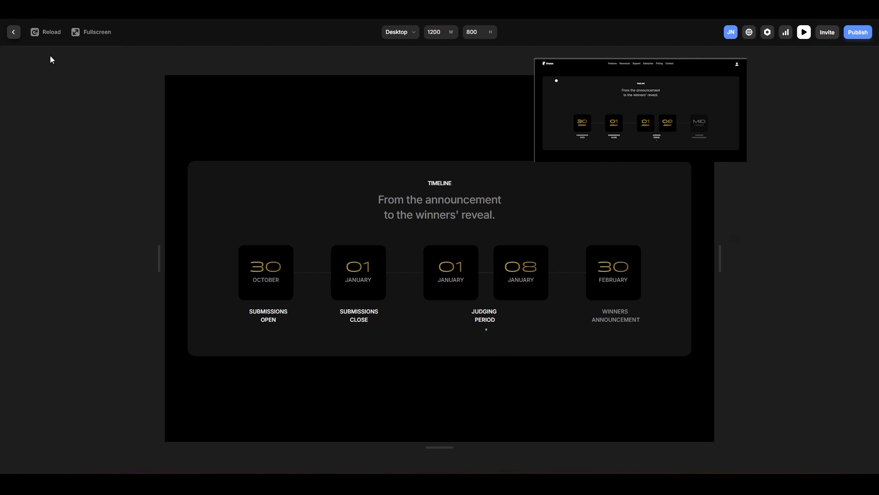
{"action": "left_click", "coordinate": [14, 37]}
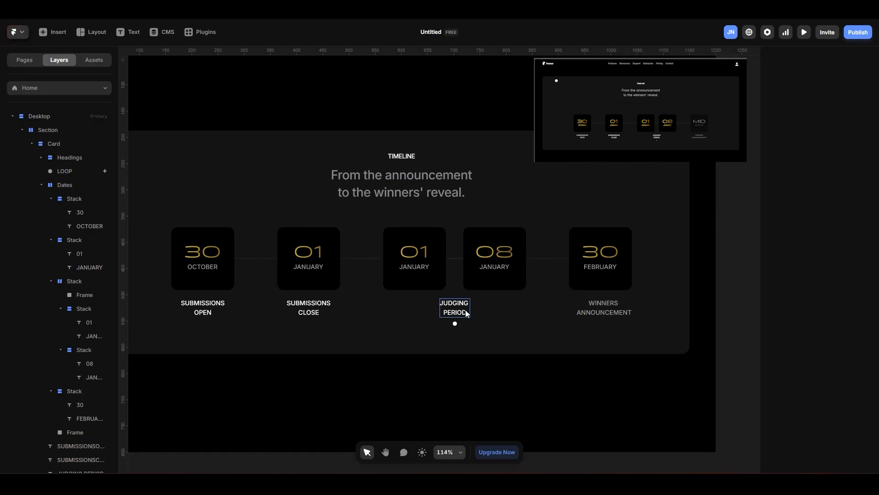
Step: Shrink the dot to 7 by 7 and fill it with gold #917525 sampled from the final date number
{"action": "scroll", "coordinate": [456, 321], "scroll_direction": "up", "scroll_amount": 3}
{"action": "left_click", "coordinate": [451, 323]}
{"action": "left_click_drag", "start_coordinate": [453, 323], "coordinate": [455, 322]}
{"action": "left_click", "coordinate": [464, 327]}
{"action": "scroll", "coordinate": [815, 317], "scroll_direction": "down", "scroll_amount": 3}
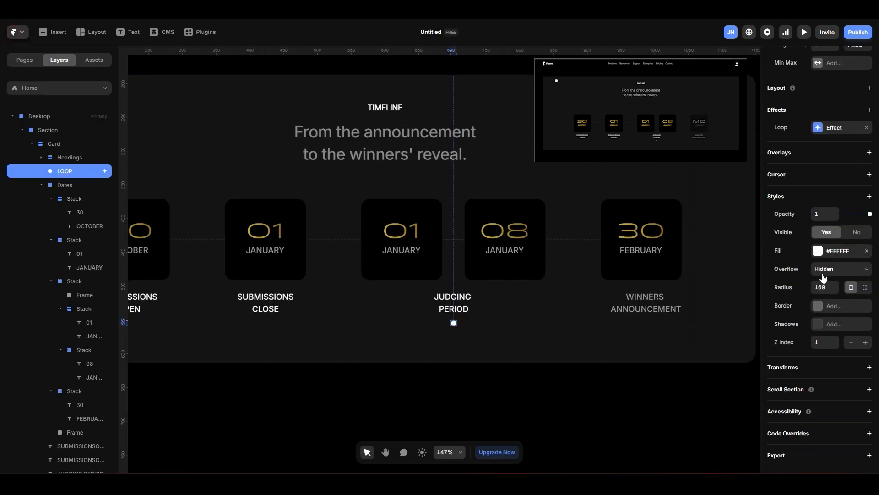
{"action": "left_click", "coordinate": [818, 250]}
{"action": "left_click", "coordinate": [731, 351]}
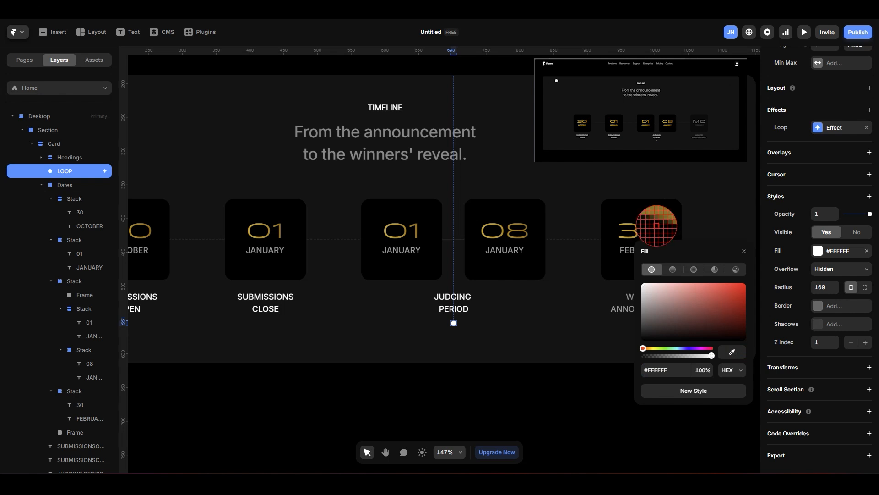
{"action": "left_click", "coordinate": [657, 224]}
{"action": "left_click", "coordinate": [460, 392]}
Step: Set the transition delay of the dot's Loop effect to 0.5 seconds and preview the animation
{"action": "left_click", "coordinate": [454, 323]}
{"action": "scroll", "coordinate": [819, 210], "scroll_direction": "up", "scroll_amount": 5}
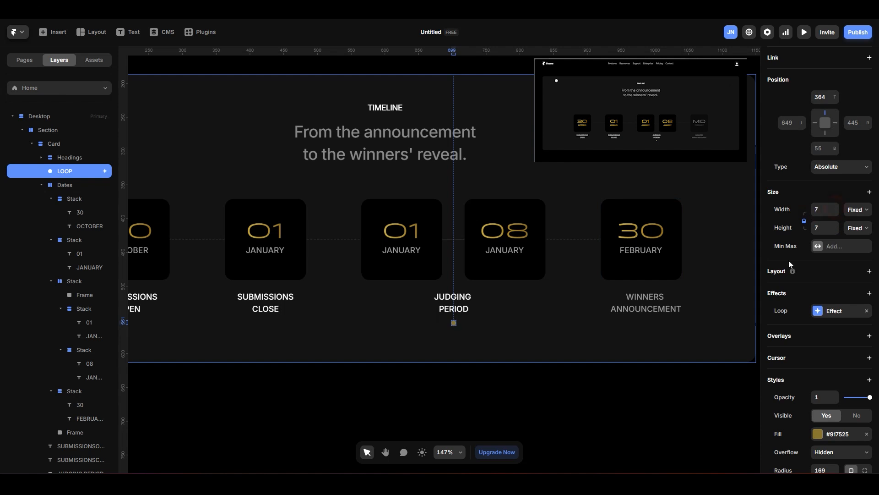
{"action": "left_click", "coordinate": [834, 311]}
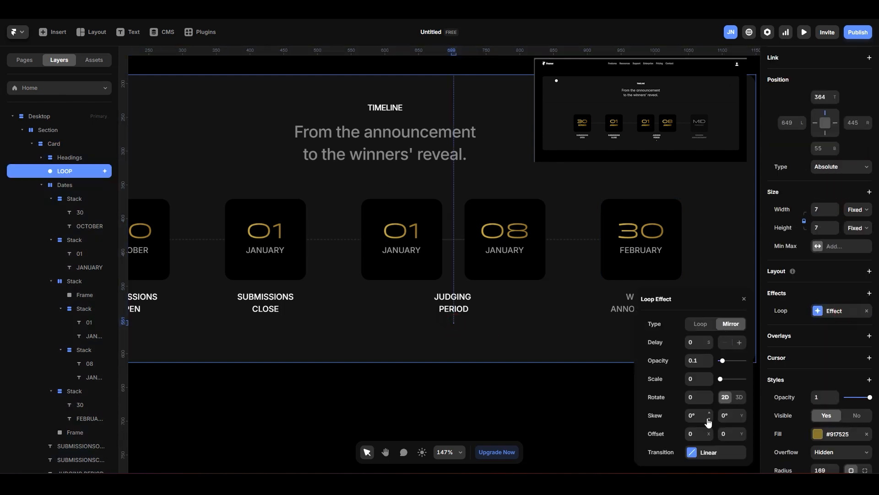
{"action": "left_click", "coordinate": [717, 451]}
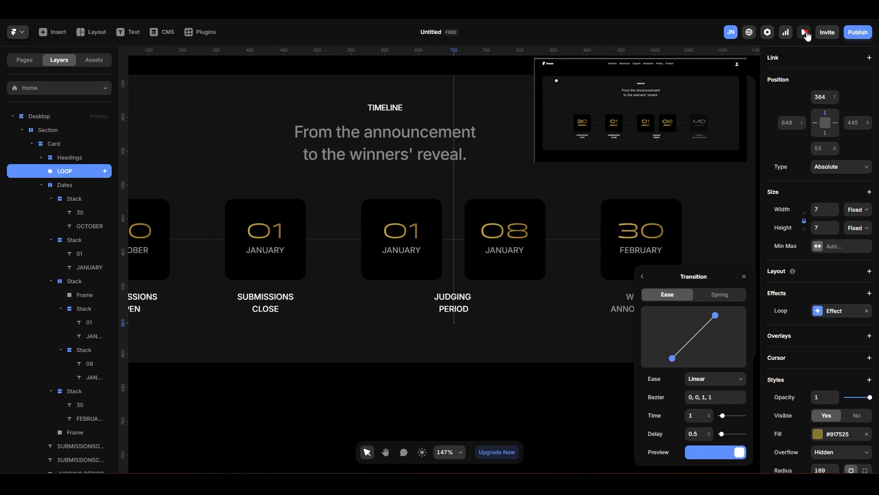
{"action": "left_click", "coordinate": [805, 32]}
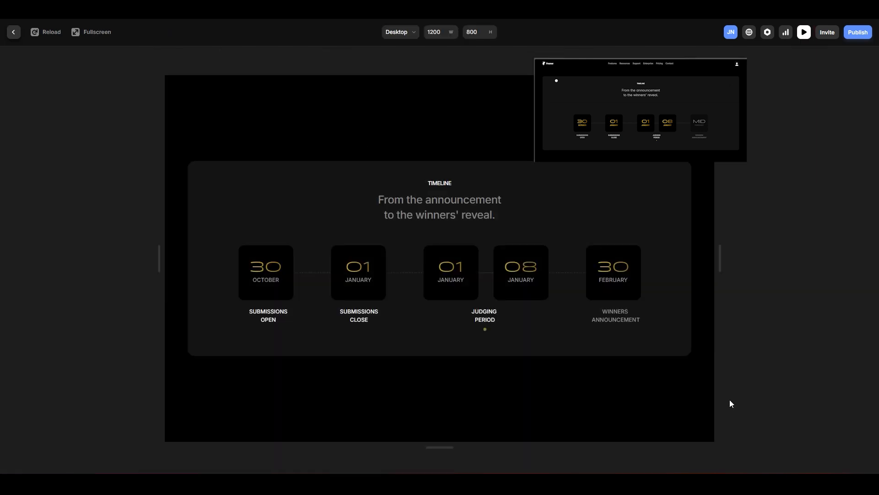
{"action": "left_click", "coordinate": [14, 32]}
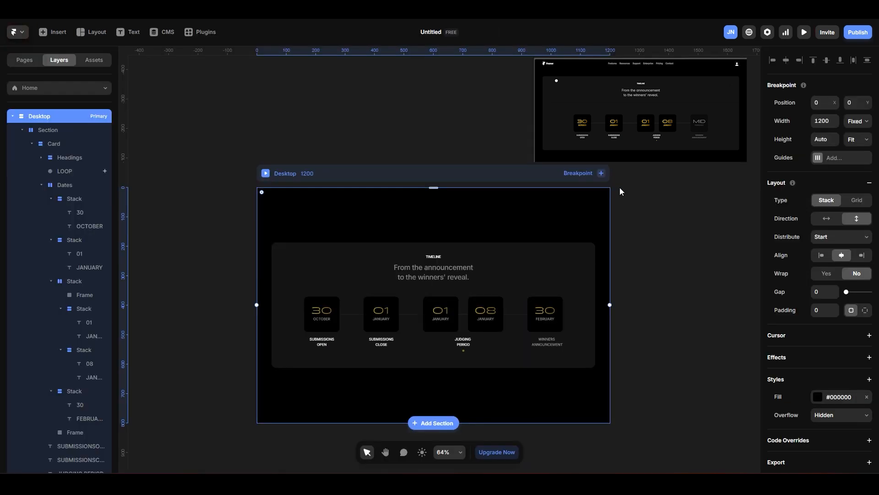
Step: Replace the number 30 in the February square with MID
{"action": "left_click", "coordinate": [545, 316]}
{"action": "scroll", "coordinate": [545, 316], "scroll_direction": "up", "scroll_amount": 3}
{"action": "double_click", "coordinate": [545, 310]}
{"action": "type", "text": "MID"}
{"action": "key", "text": "Escape"}
Step: Change the MID text from the gold gradient to a solid grey #9C9C9C
{"action": "scroll", "coordinate": [836, 412], "scroll_direction": "down", "scroll_amount": 3}
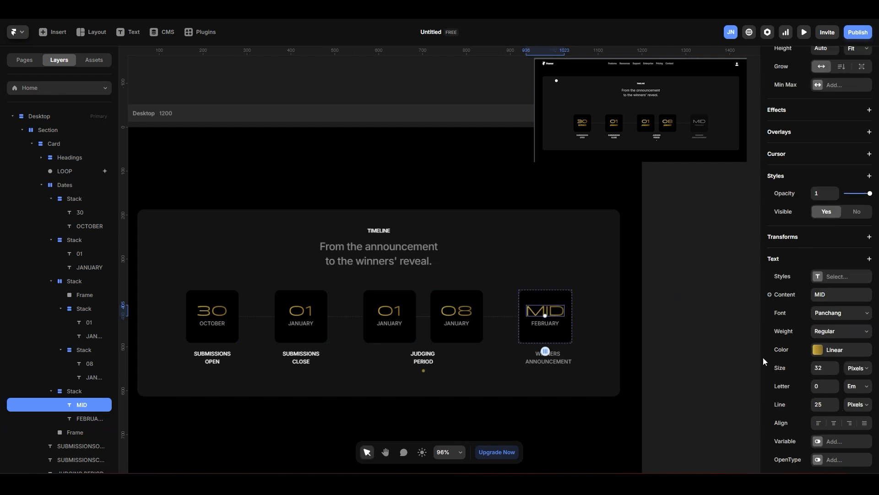
{"action": "left_click", "coordinate": [457, 323]}
{"action": "left_click", "coordinate": [541, 311]}
{"action": "left_click", "coordinate": [817, 350]}
{"action": "left_click", "coordinate": [653, 313]}
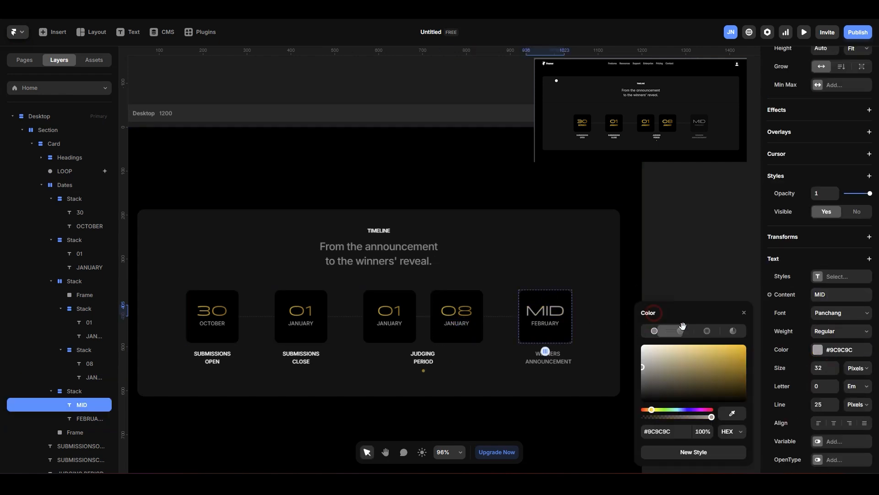
Step: Dim the FEBRUARY label by lowering the opacity of its text colour
{"action": "left_click", "coordinate": [549, 324]}
{"action": "left_click_drag", "start_coordinate": [711, 417], "coordinate": [690, 417]}
{"action": "left_click", "coordinate": [722, 259]}
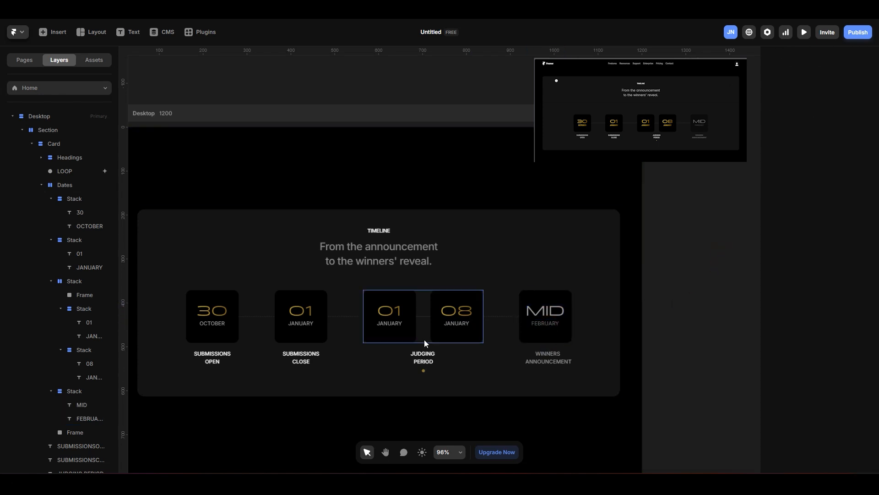
Step: Try linear and radial gradients on the OCTOBER label and the three JANUARY labels
{"action": "scroll", "coordinate": [452, 340], "scroll_direction": "down", "scroll_amount": 3, "text": "ctrl"}
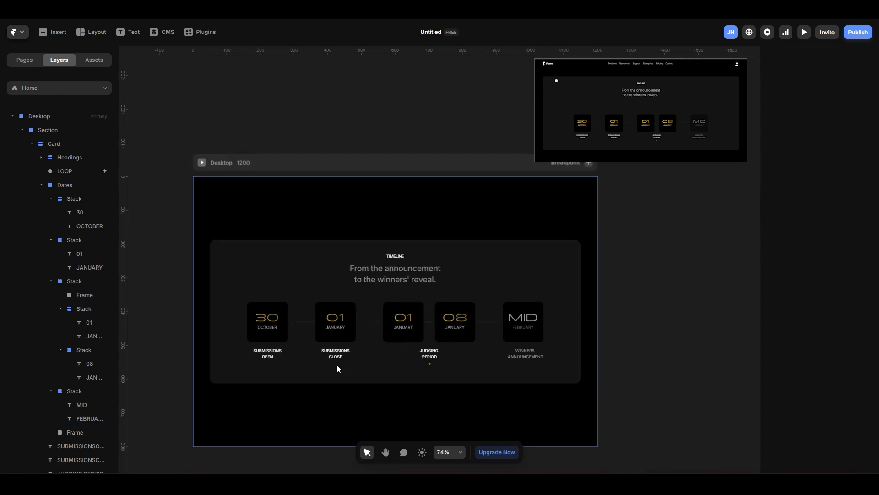
{"action": "scroll", "coordinate": [309, 347], "scroll_direction": "up", "scroll_amount": 1, "text": "ctrl"}
{"action": "left_click", "coordinate": [263, 325]}
{"action": "left_click", "coordinate": [343, 326], "text": "shift"}
{"action": "left_click", "coordinate": [414, 325], "text": "shift"}
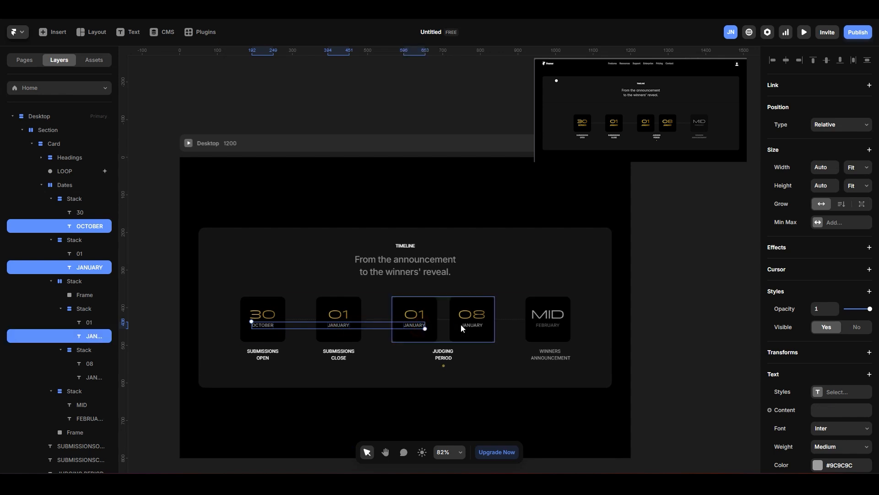
{"action": "left_click", "coordinate": [471, 325], "text": "shift"}
{"action": "scroll", "coordinate": [833, 319], "scroll_direction": "down", "scroll_amount": 4}
{"action": "left_click", "coordinate": [818, 281]}
{"action": "left_click", "coordinate": [680, 301]}
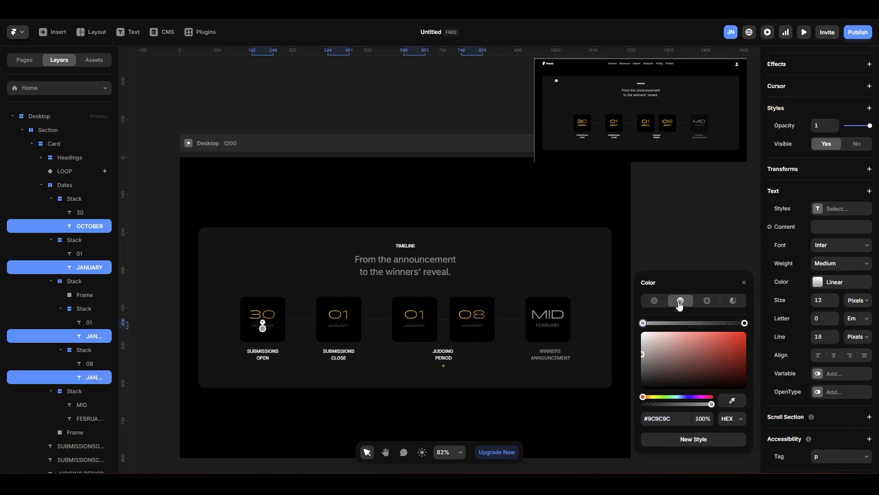
{"action": "left_click", "coordinate": [708, 302]}
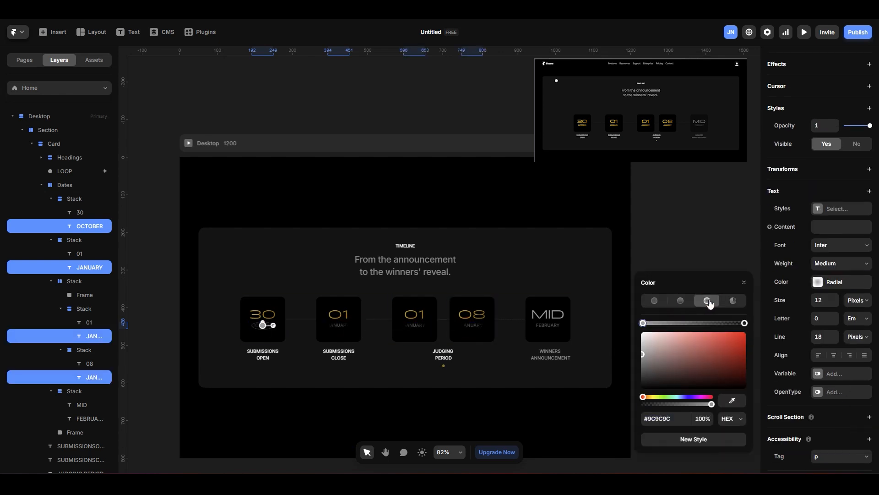
{"action": "left_click", "coordinate": [744, 283]}
Step: Save the gold gradient colour of October's number 30 as a colour style named GOLD
{"action": "left_click", "coordinate": [578, 314]}
{"action": "left_click", "coordinate": [268, 315], "text": "ctrl"}
{"action": "scroll", "coordinate": [874, 380], "scroll_direction": "down", "scroll_amount": 5}
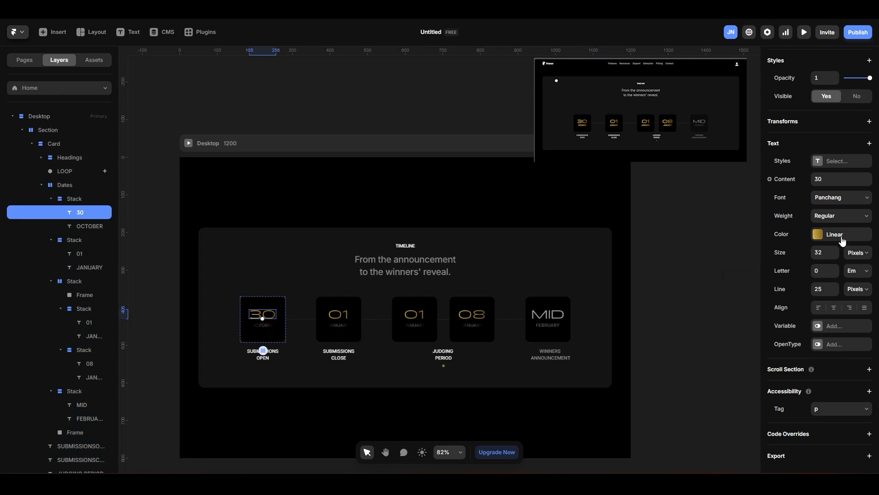
{"action": "left_click", "coordinate": [843, 234]}
{"action": "left_click", "coordinate": [695, 393]}
{"action": "type", "text": "GOLD"}
{"action": "key", "text": "Return"}
{"action": "left_click", "coordinate": [671, 208]}
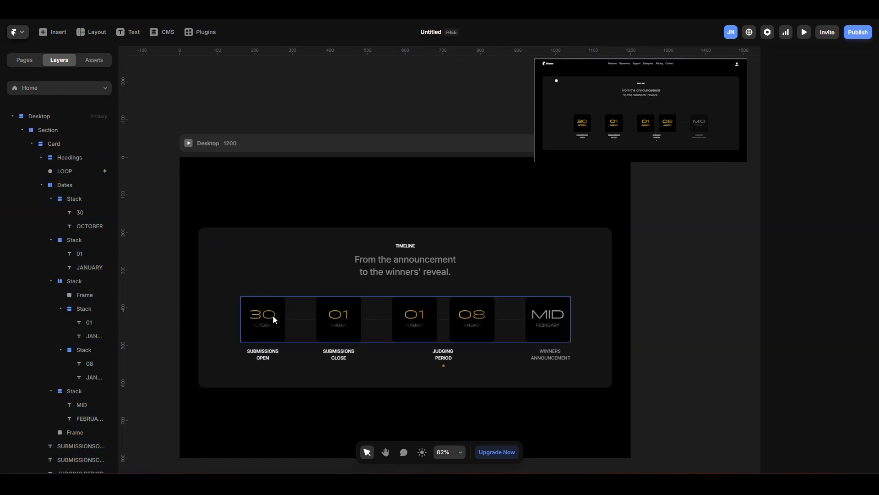
{"action": "left_click", "coordinate": [269, 324], "text": "ctrl"}
{"action": "left_click", "coordinate": [335, 324], "text": "ctrl+shift"}
{"action": "left_click", "coordinate": [412, 324], "text": "ctrl+shift"}
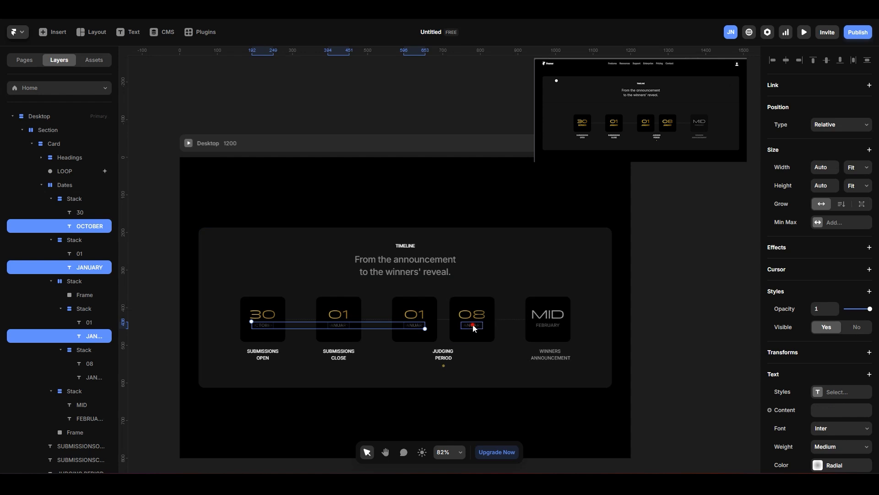
{"action": "left_click", "coordinate": [459, 325], "text": "ctrl+shift"}
{"action": "left_click", "coordinate": [548, 324], "text": "ctrl+shift"}
{"action": "left_click", "coordinate": [686, 321]}
Step: Apply a linear gradient starting at gold #DCB231 to the OCTOBER and JANUARY labels, and reorient it horizontally on OCTOBER
{"action": "left_click", "coordinate": [260, 325], "text": "ctrl"}
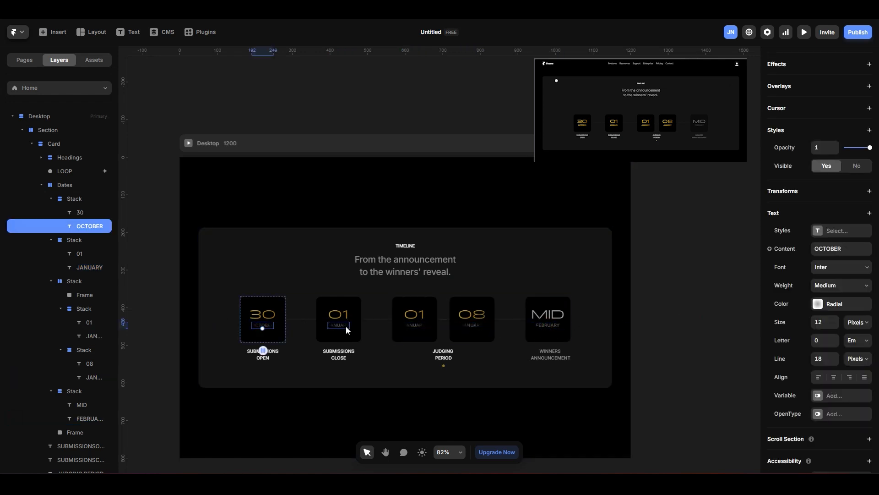
{"action": "left_click", "coordinate": [338, 324], "text": "ctrl+shift"}
{"action": "left_click", "coordinate": [414, 325], "text": "ctrl+shift"}
{"action": "left_click", "coordinate": [472, 325], "text": "ctrl+shift"}
{"action": "left_click", "coordinate": [830, 283]}
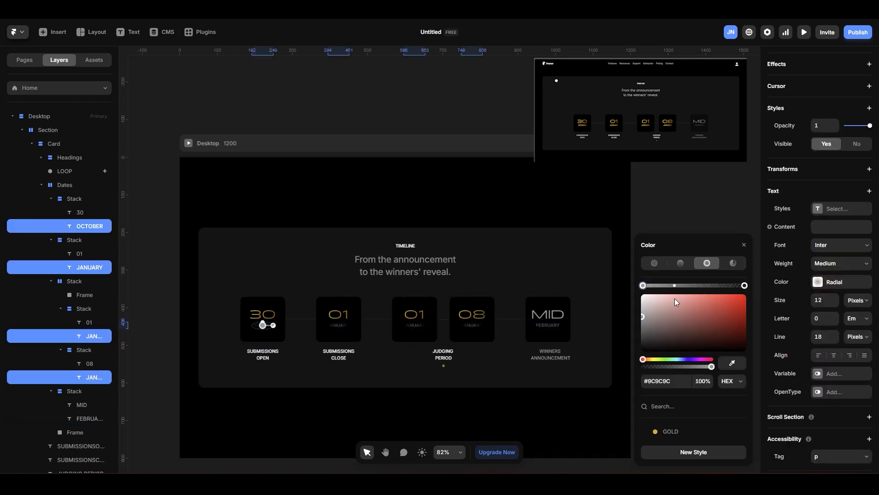
{"action": "left_click", "coordinate": [679, 263]}
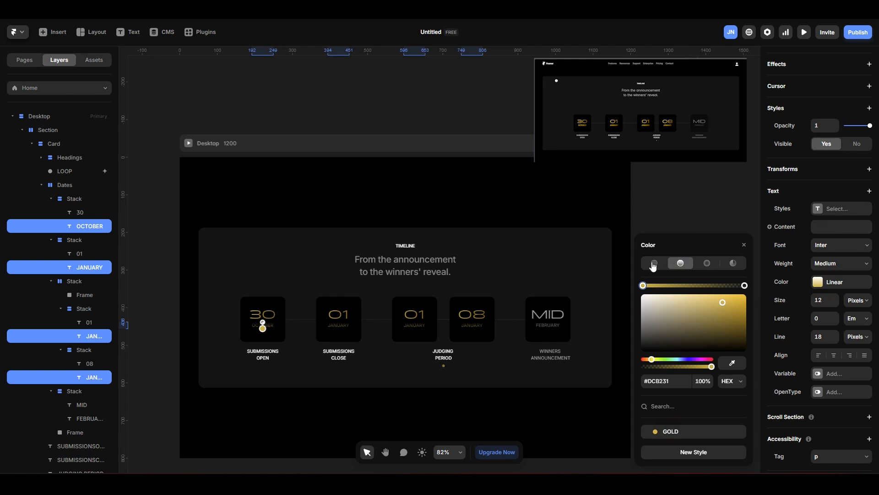
{"action": "left_click_drag", "start_coordinate": [265, 319], "coordinate": [288, 336]}
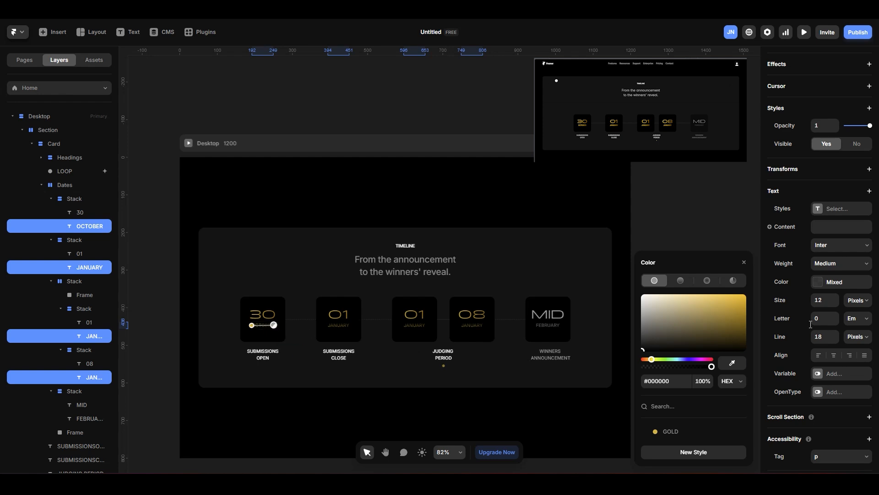
{"action": "left_click", "coordinate": [728, 202]}
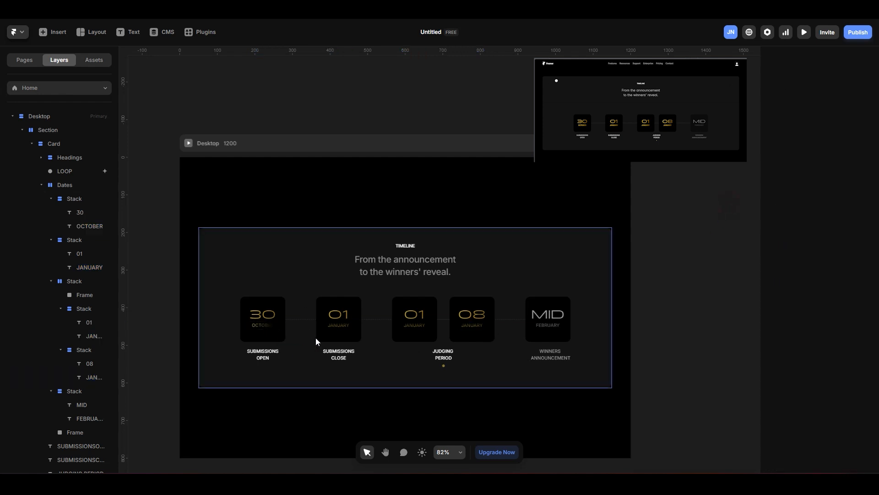